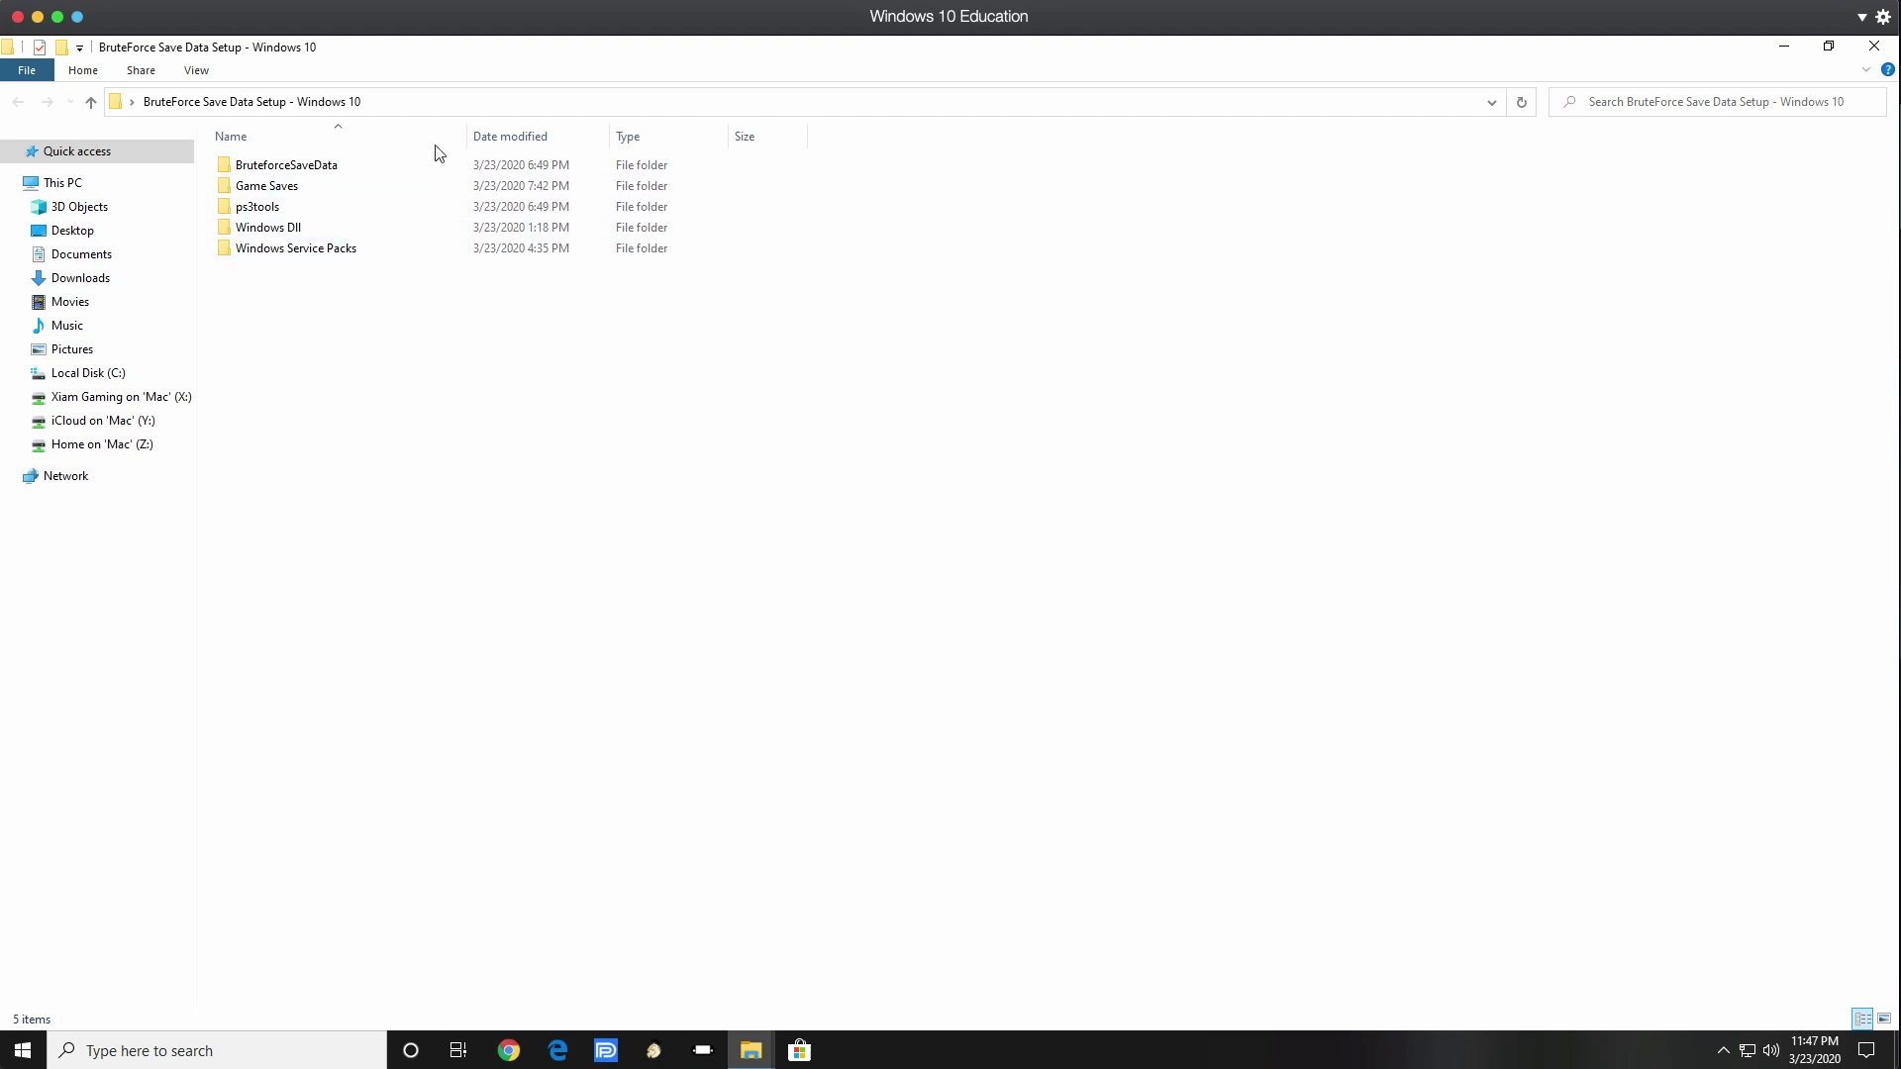
Step: Look through the BruteforceSaveData and Game Saves folders, then return to the main BruteForce Save Data Setup folder
double_click(352, 168)
left_click(18, 101)
double_click(295, 189)
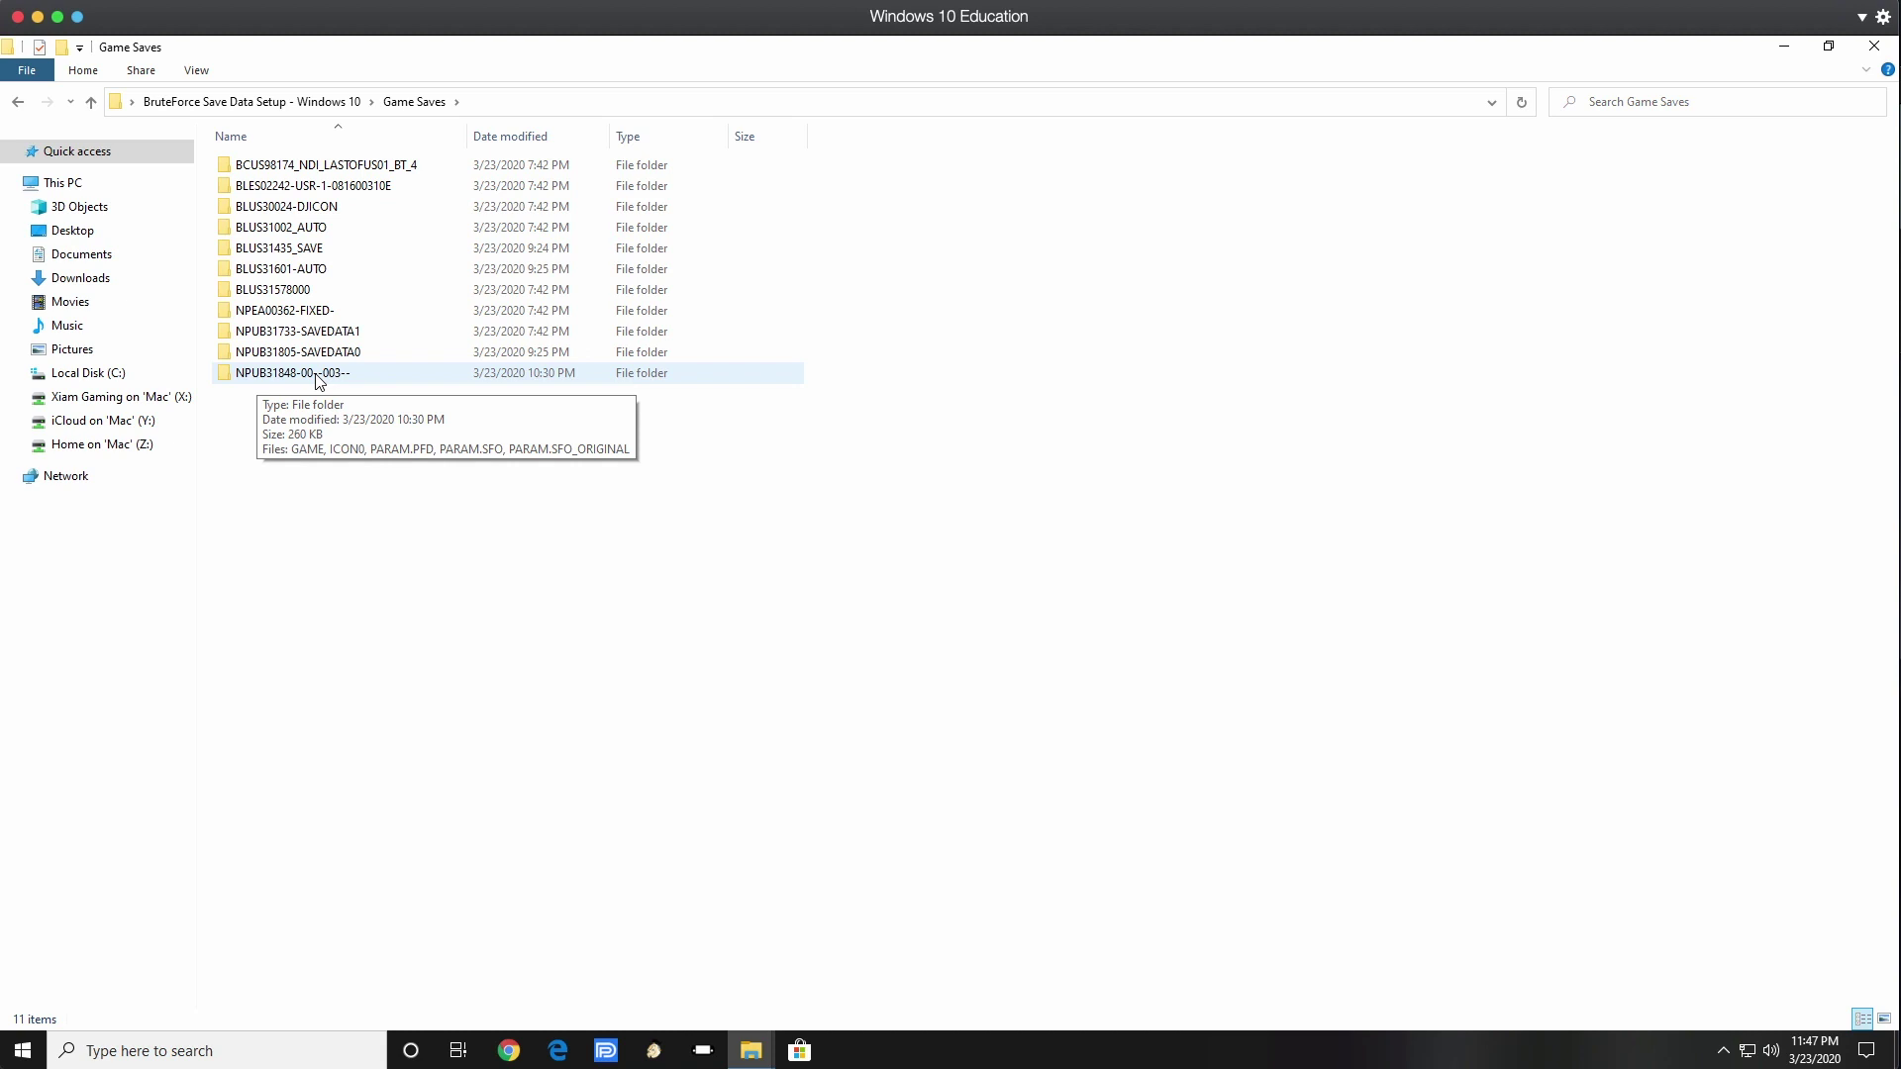
left_click(19, 103)
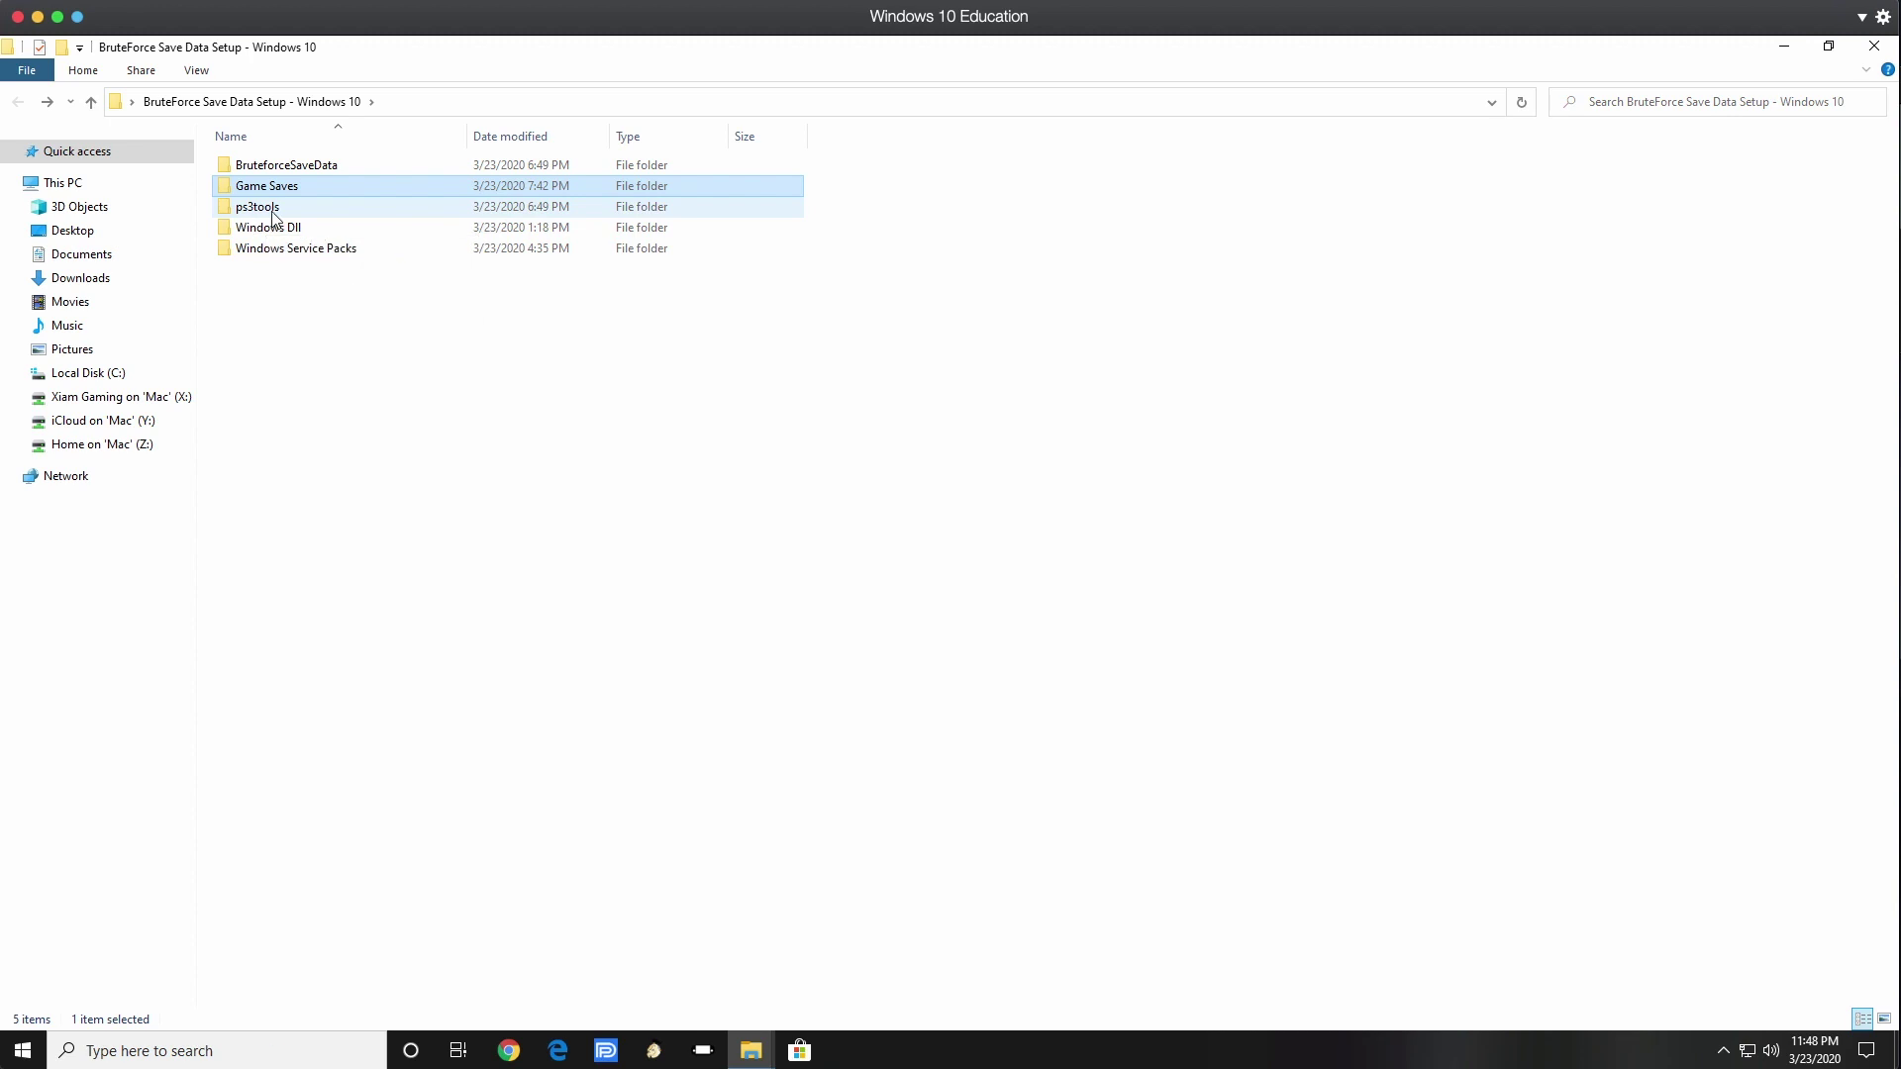
left_click(333, 355)
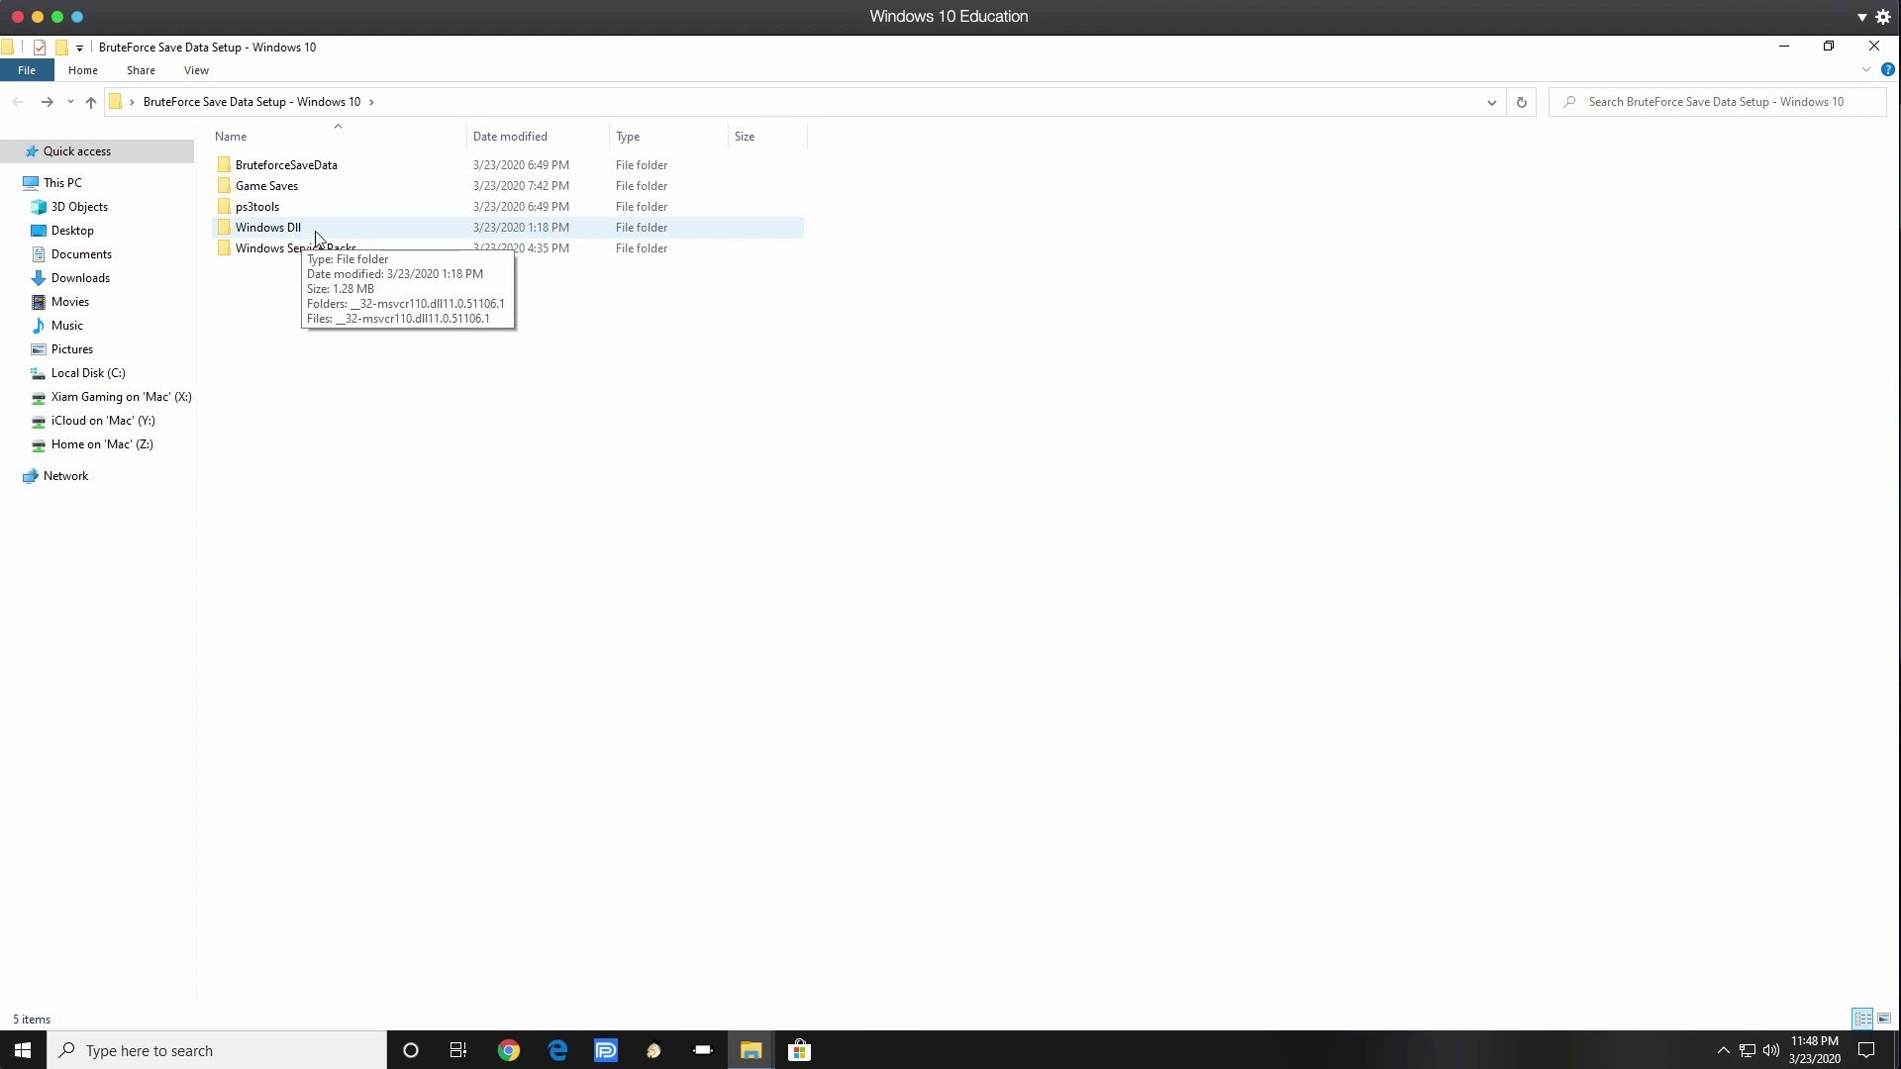
Step: Run Msvbvm50 from the BruteforceSaveData folder as administrator and complete the VB Runtime installation
double_click(305, 170)
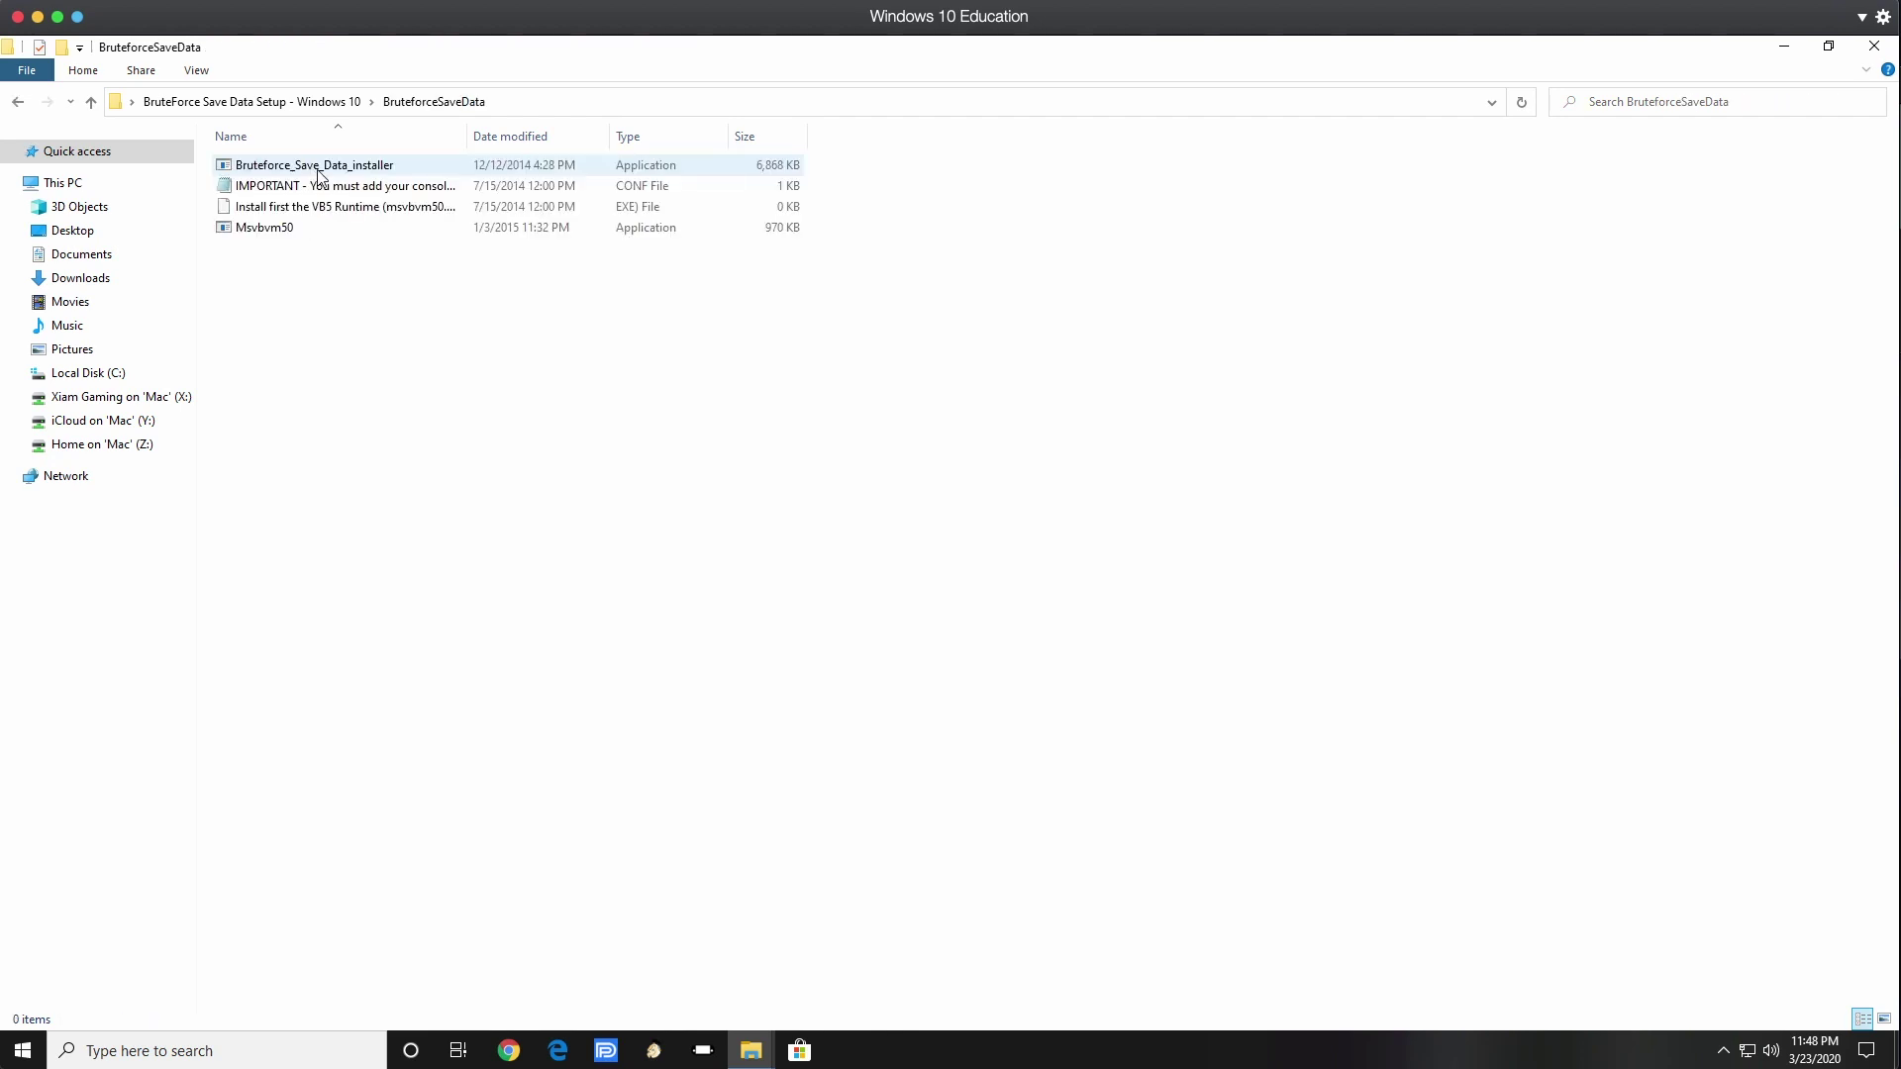
left_click(278, 236)
right_click(278, 236)
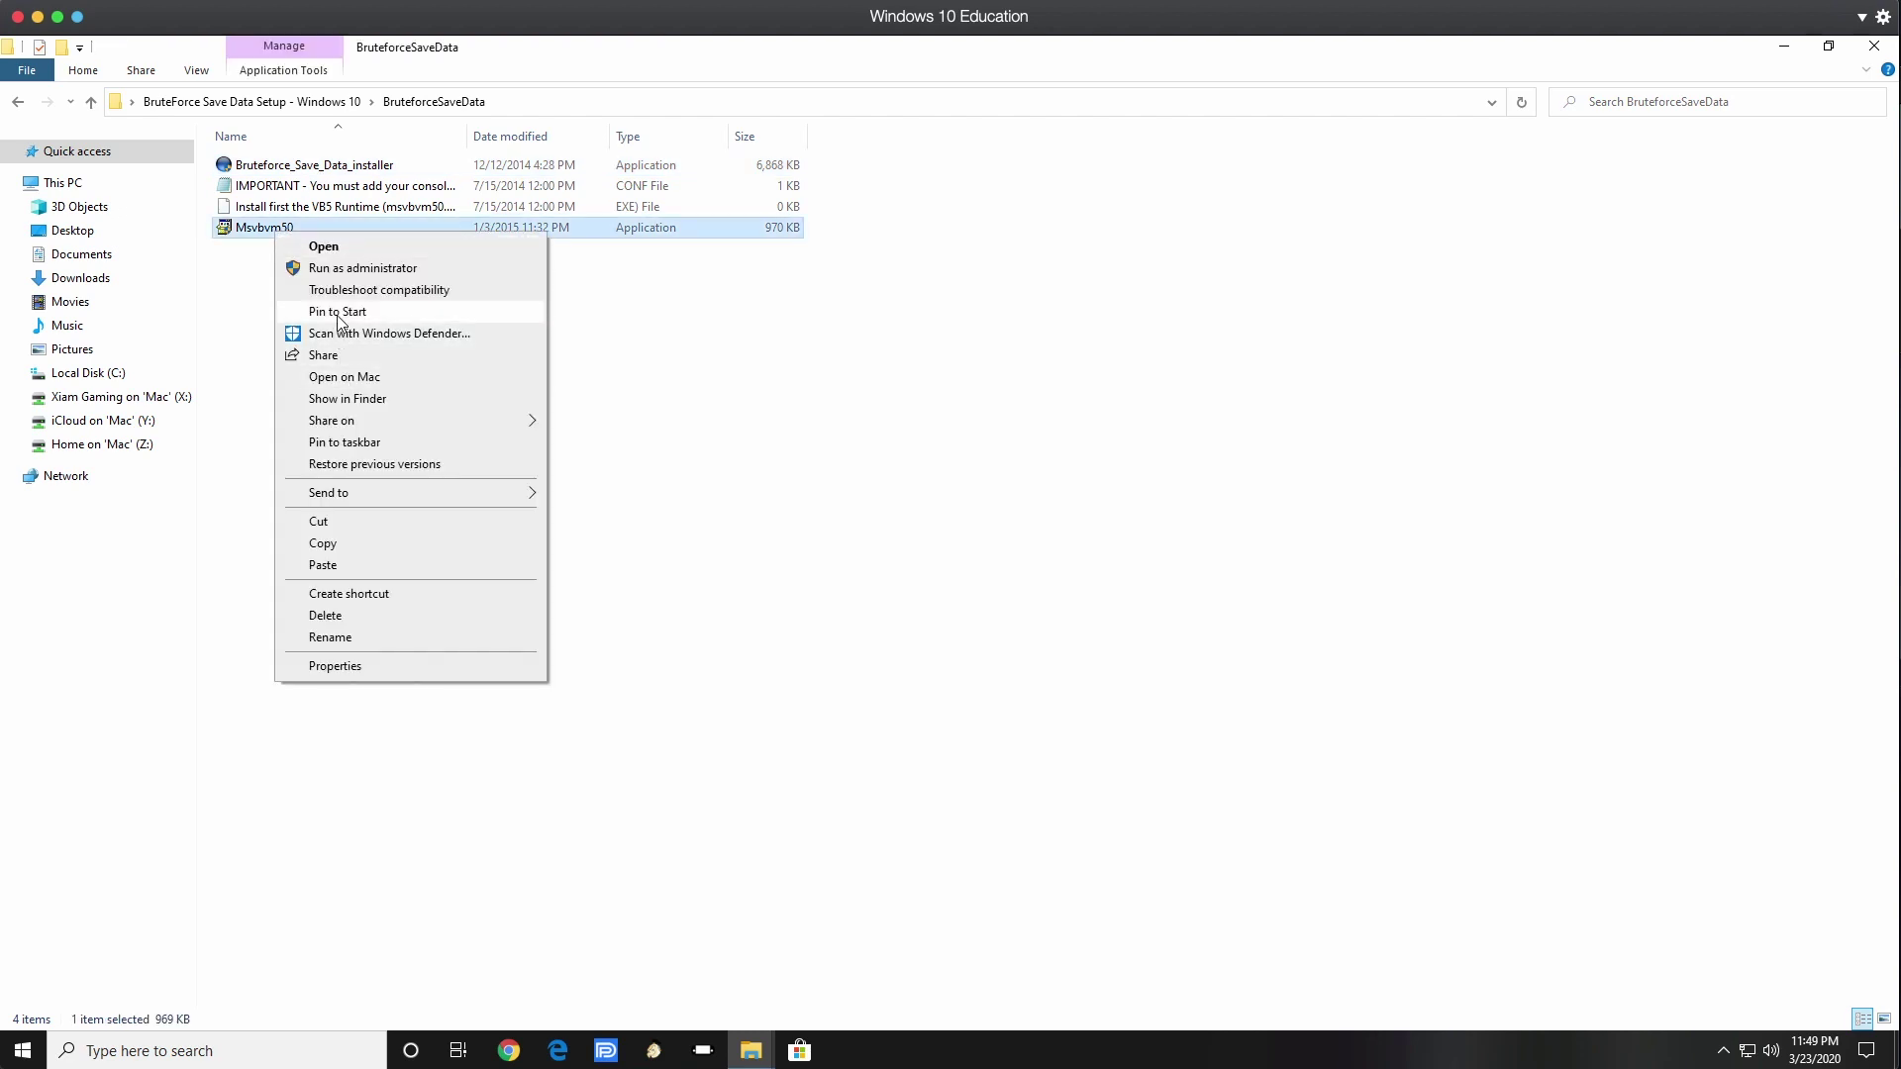
left_click(341, 271)
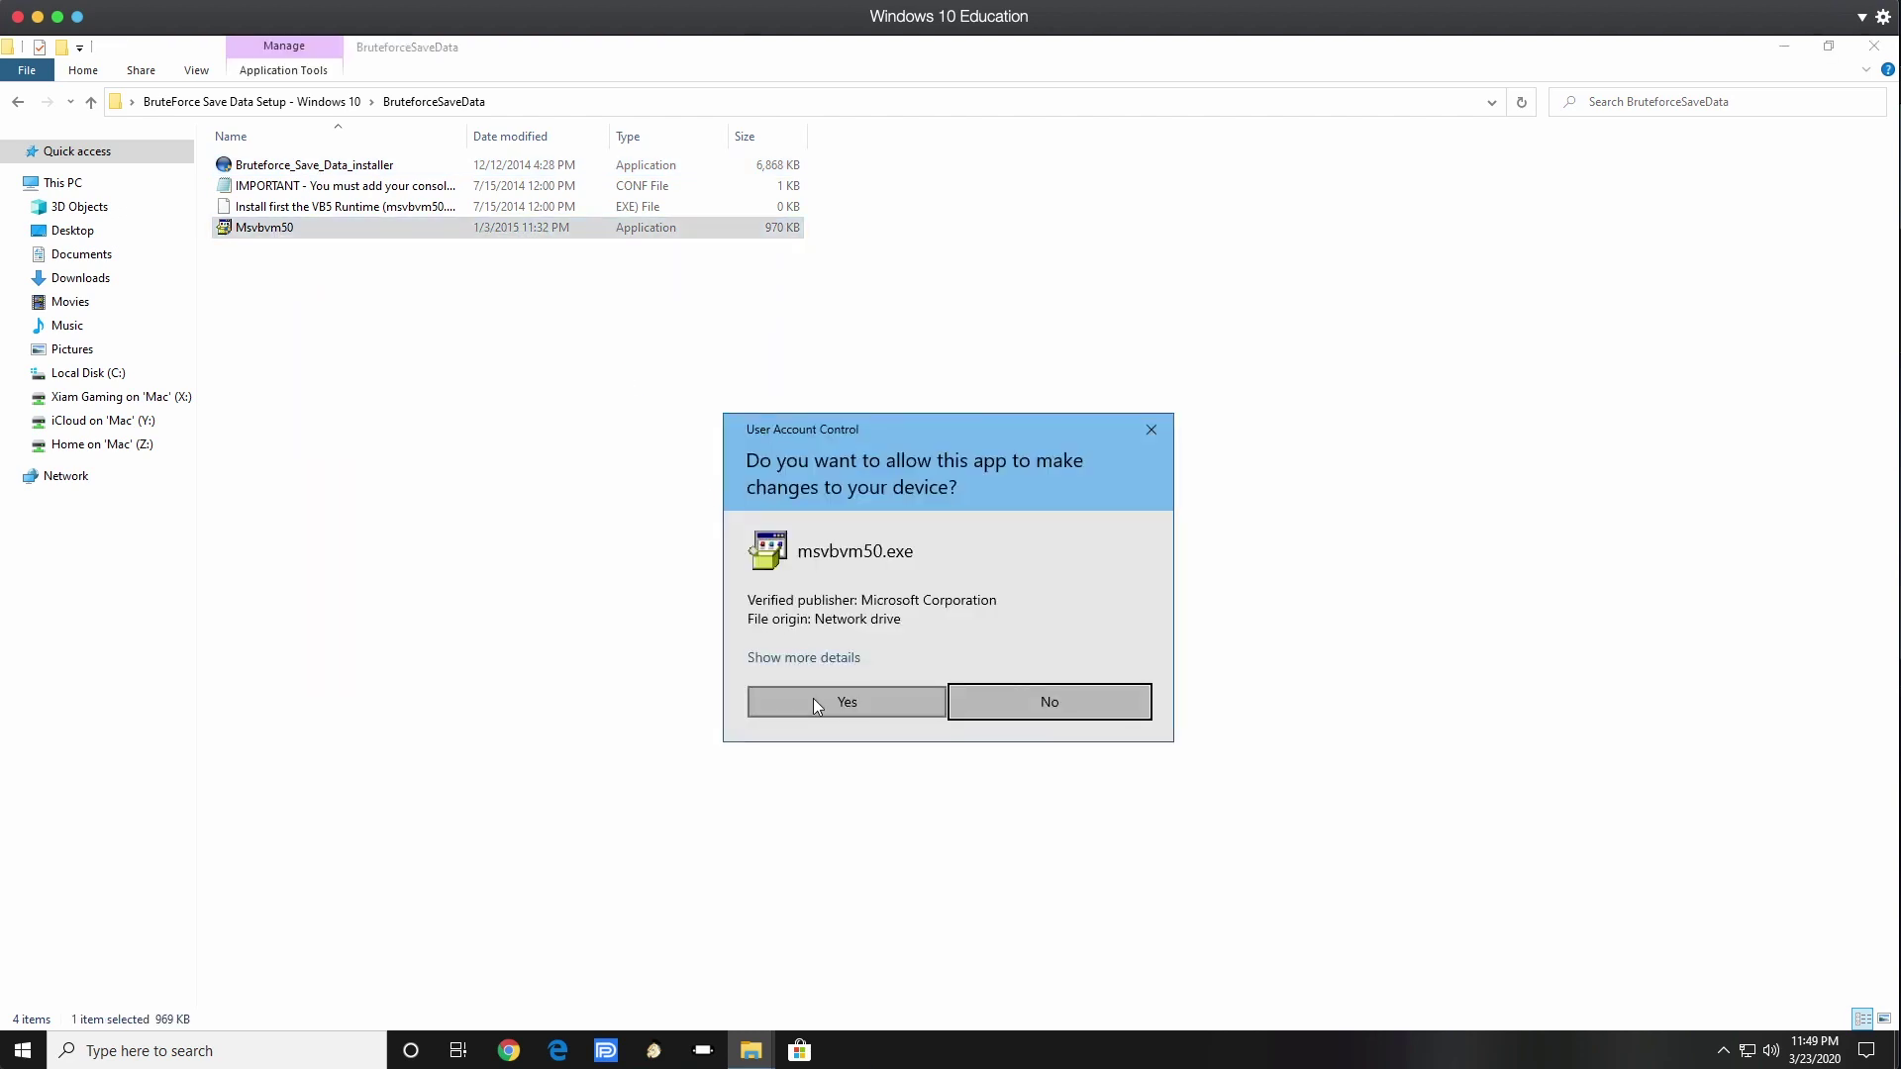
left_click(812, 698)
left_click(939, 607)
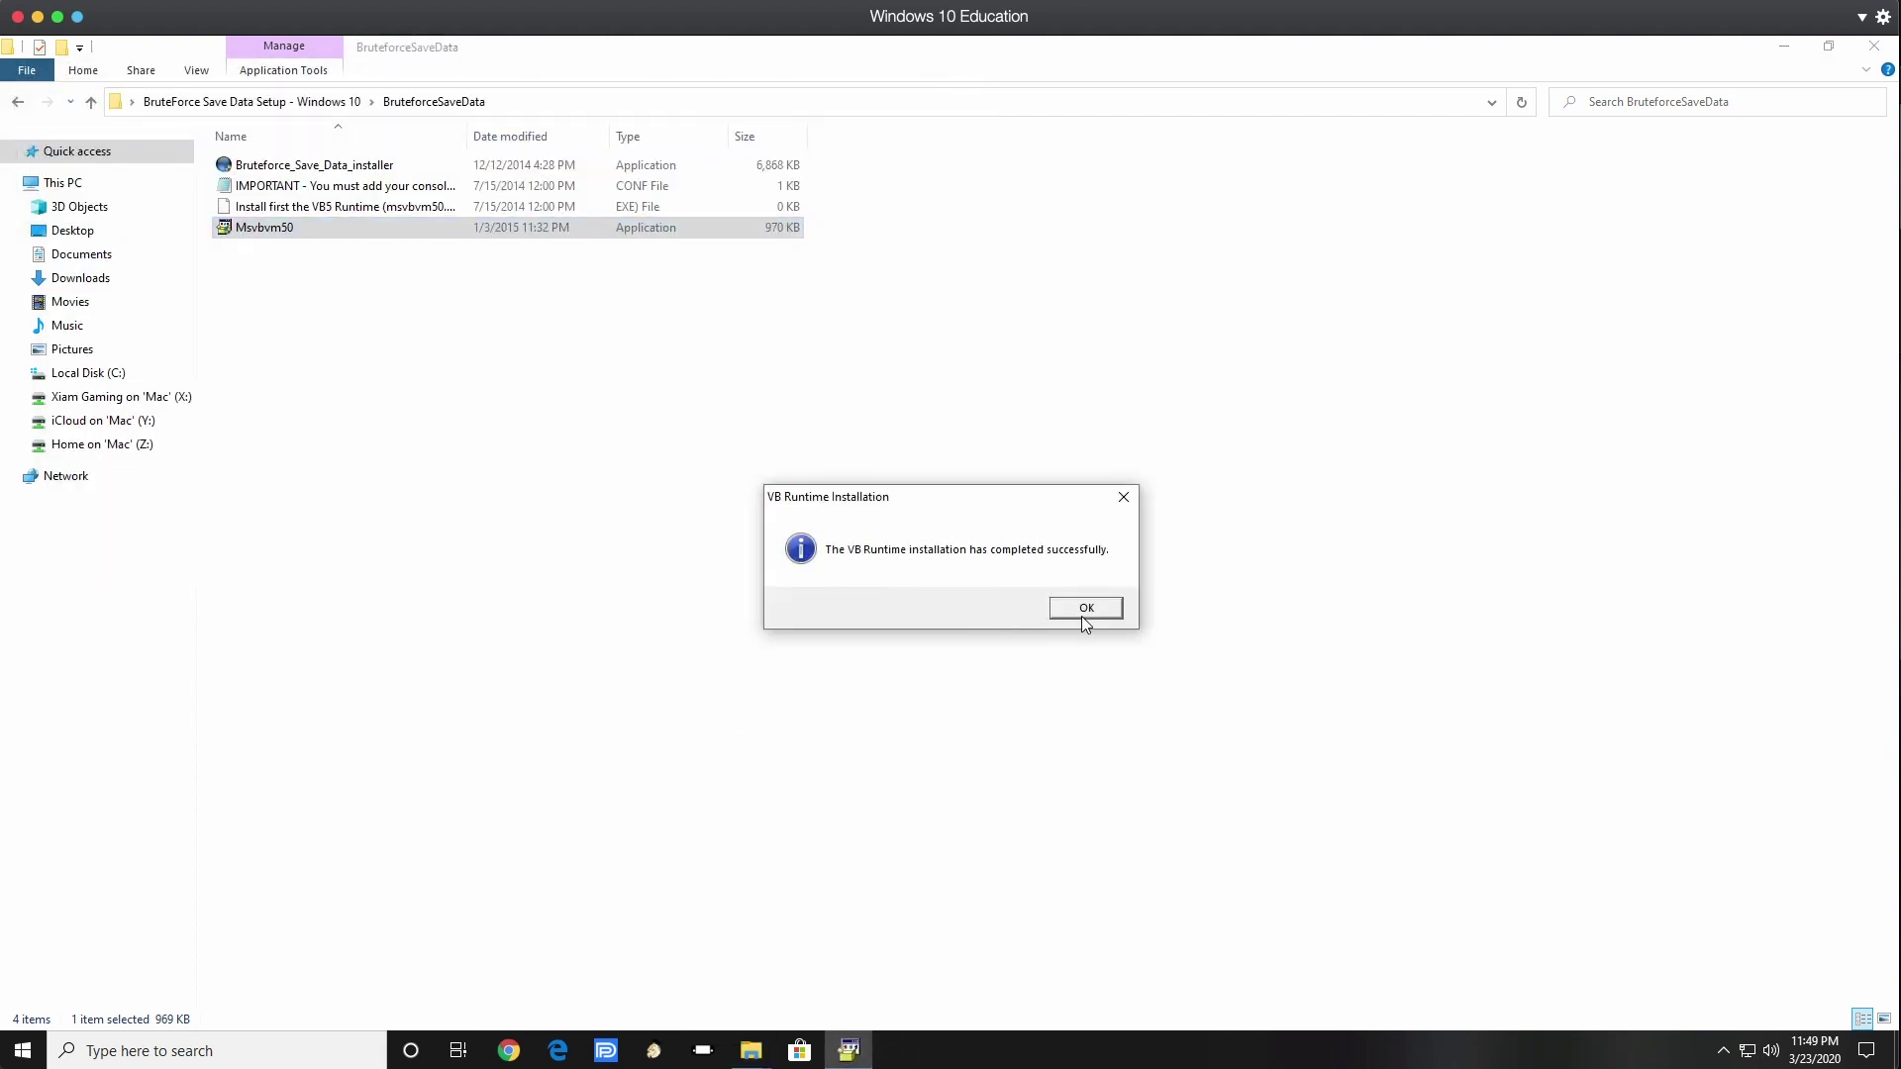
left_click(1085, 607)
Step: Install Bruteforce Save Data 4.7.4 as administrator with the default destination and Start Menu folder, without running it on finish
left_click(355, 168)
right_click(355, 169)
left_click(419, 206)
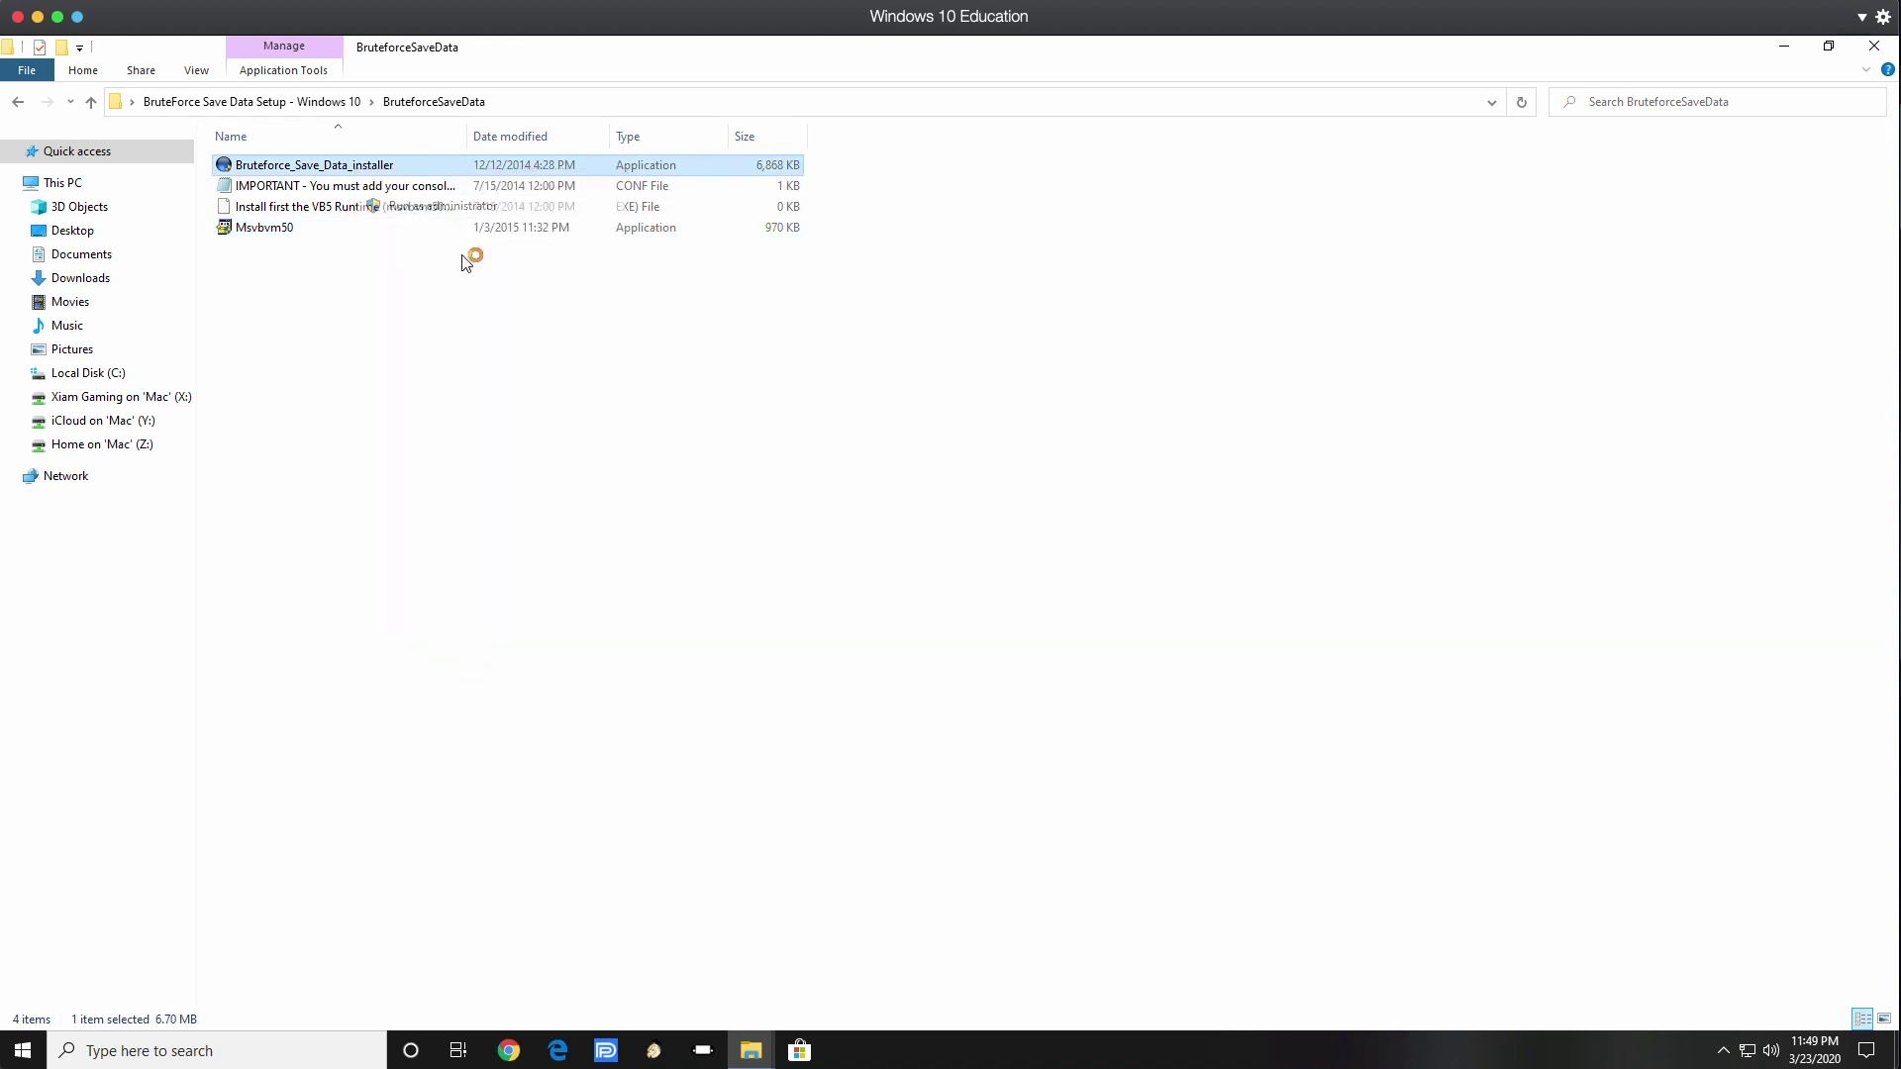
left_click(855, 717)
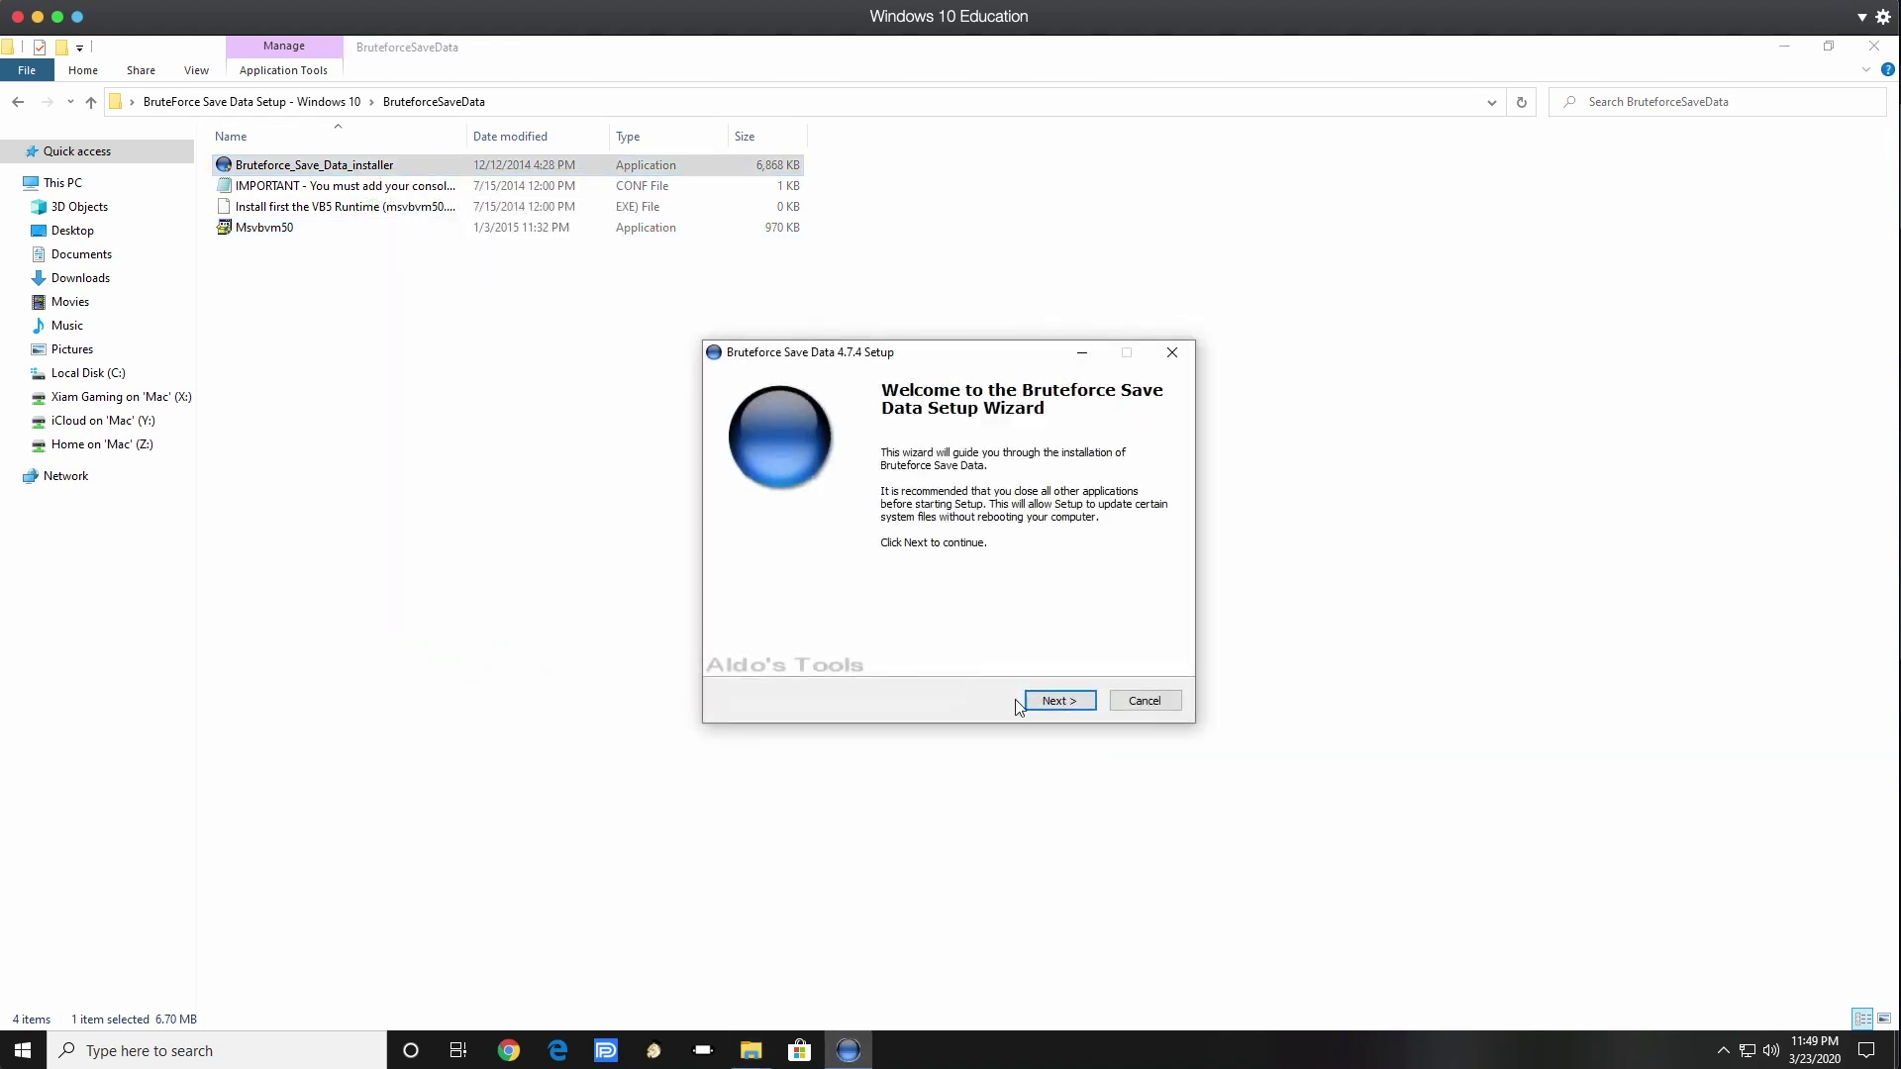
left_click(1042, 706)
left_click(1064, 704)
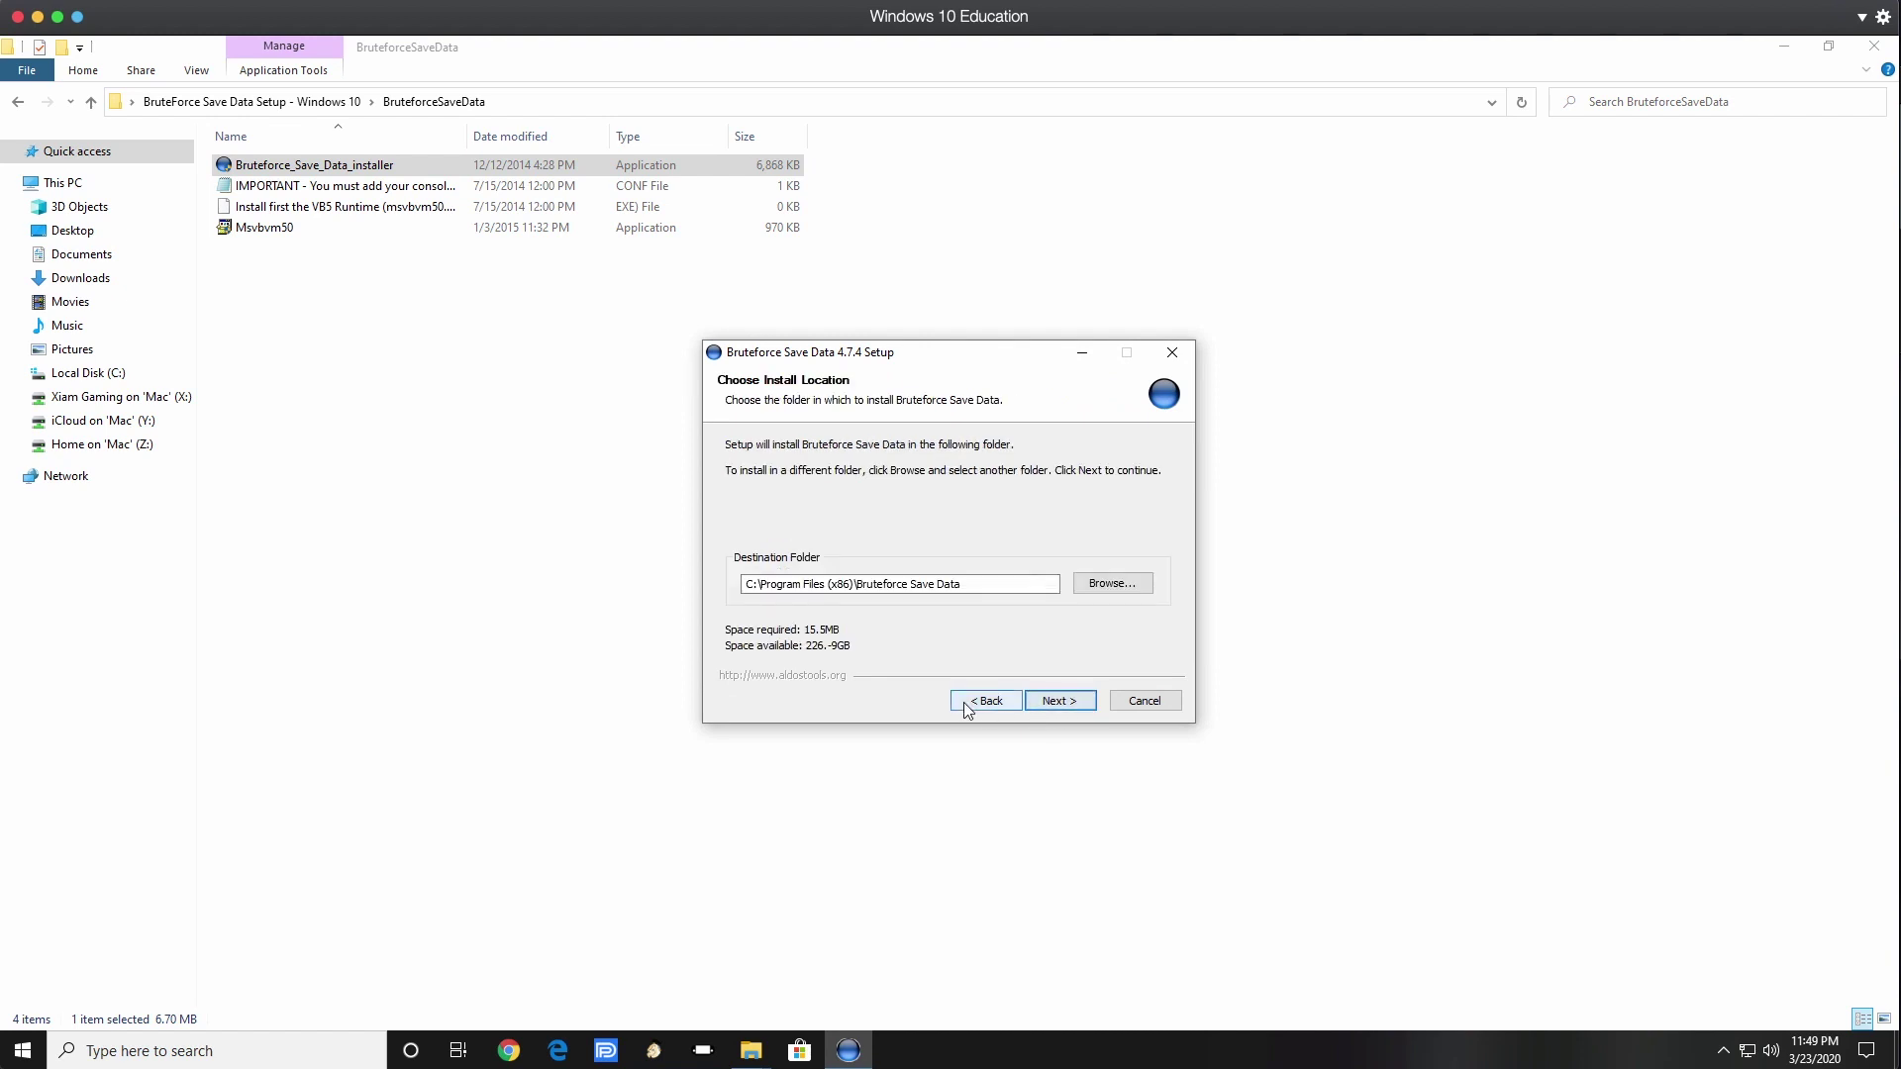
left_click(1059, 703)
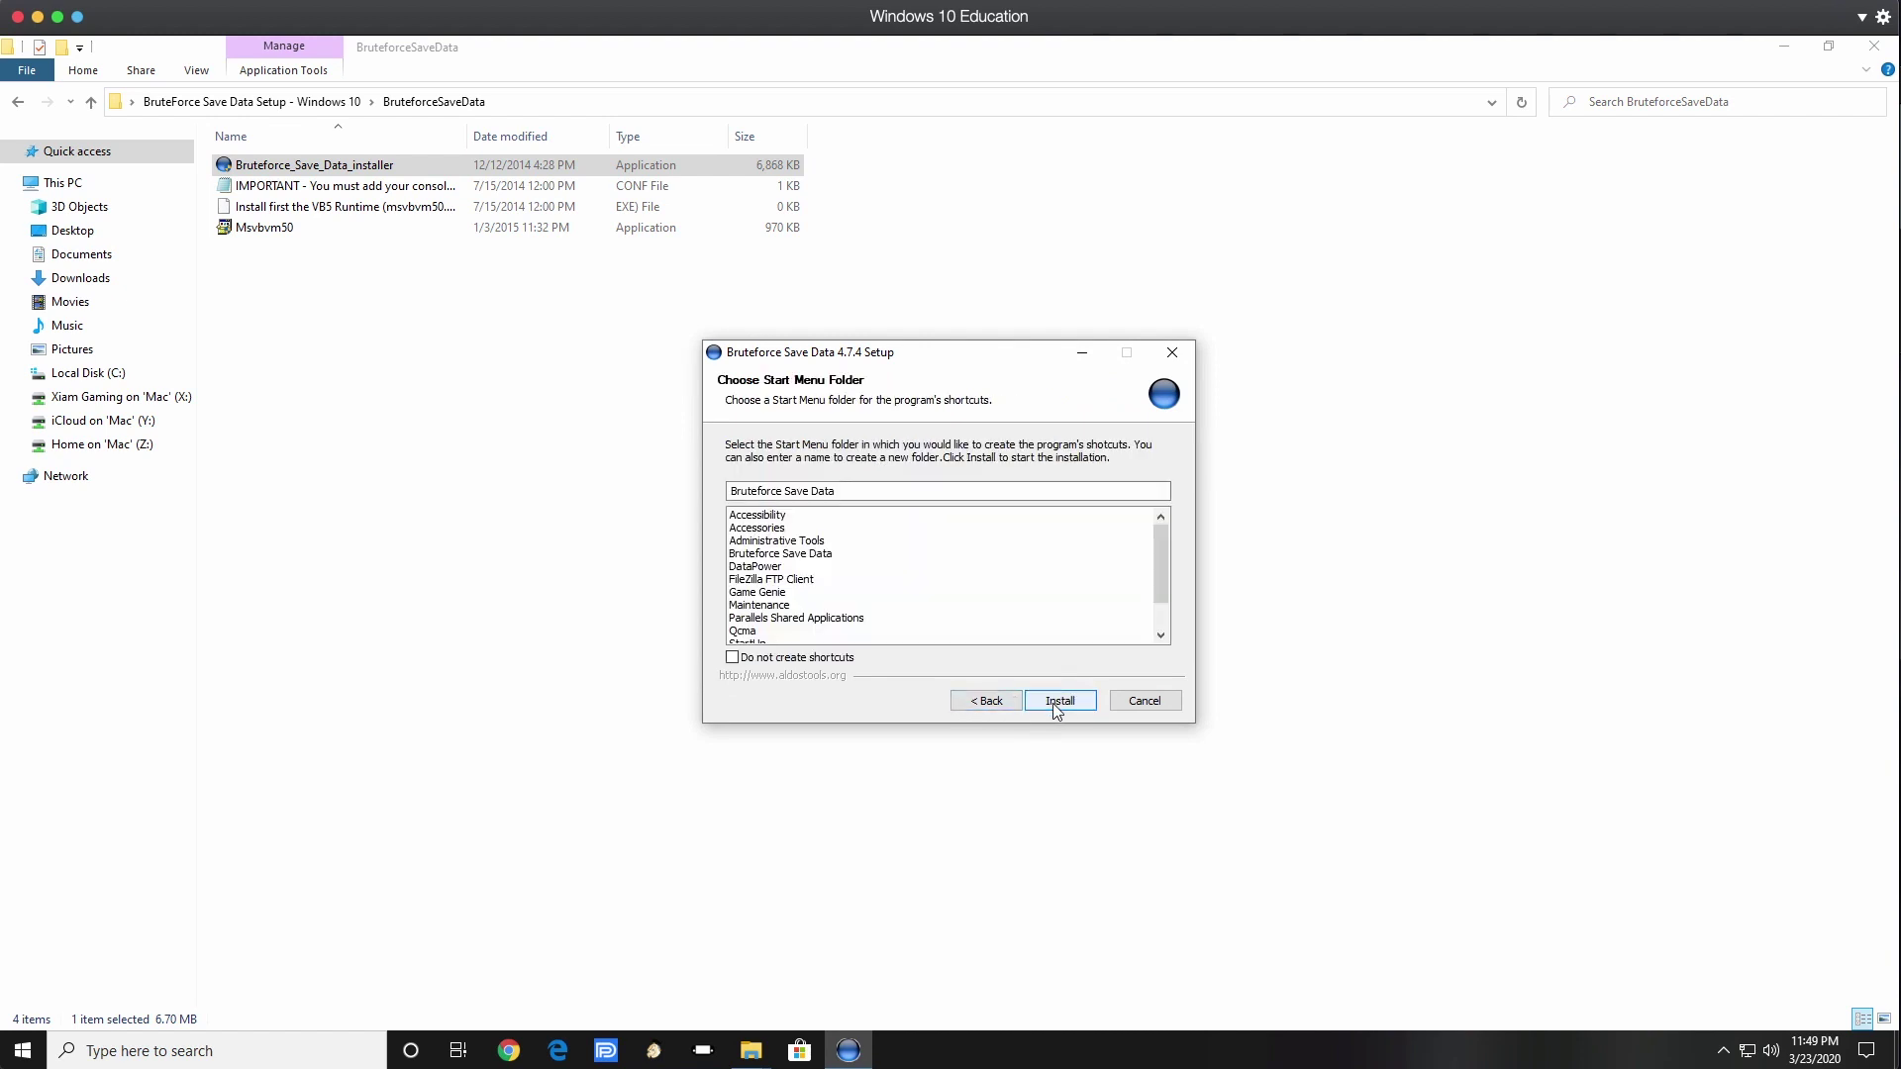
left_click(1054, 703)
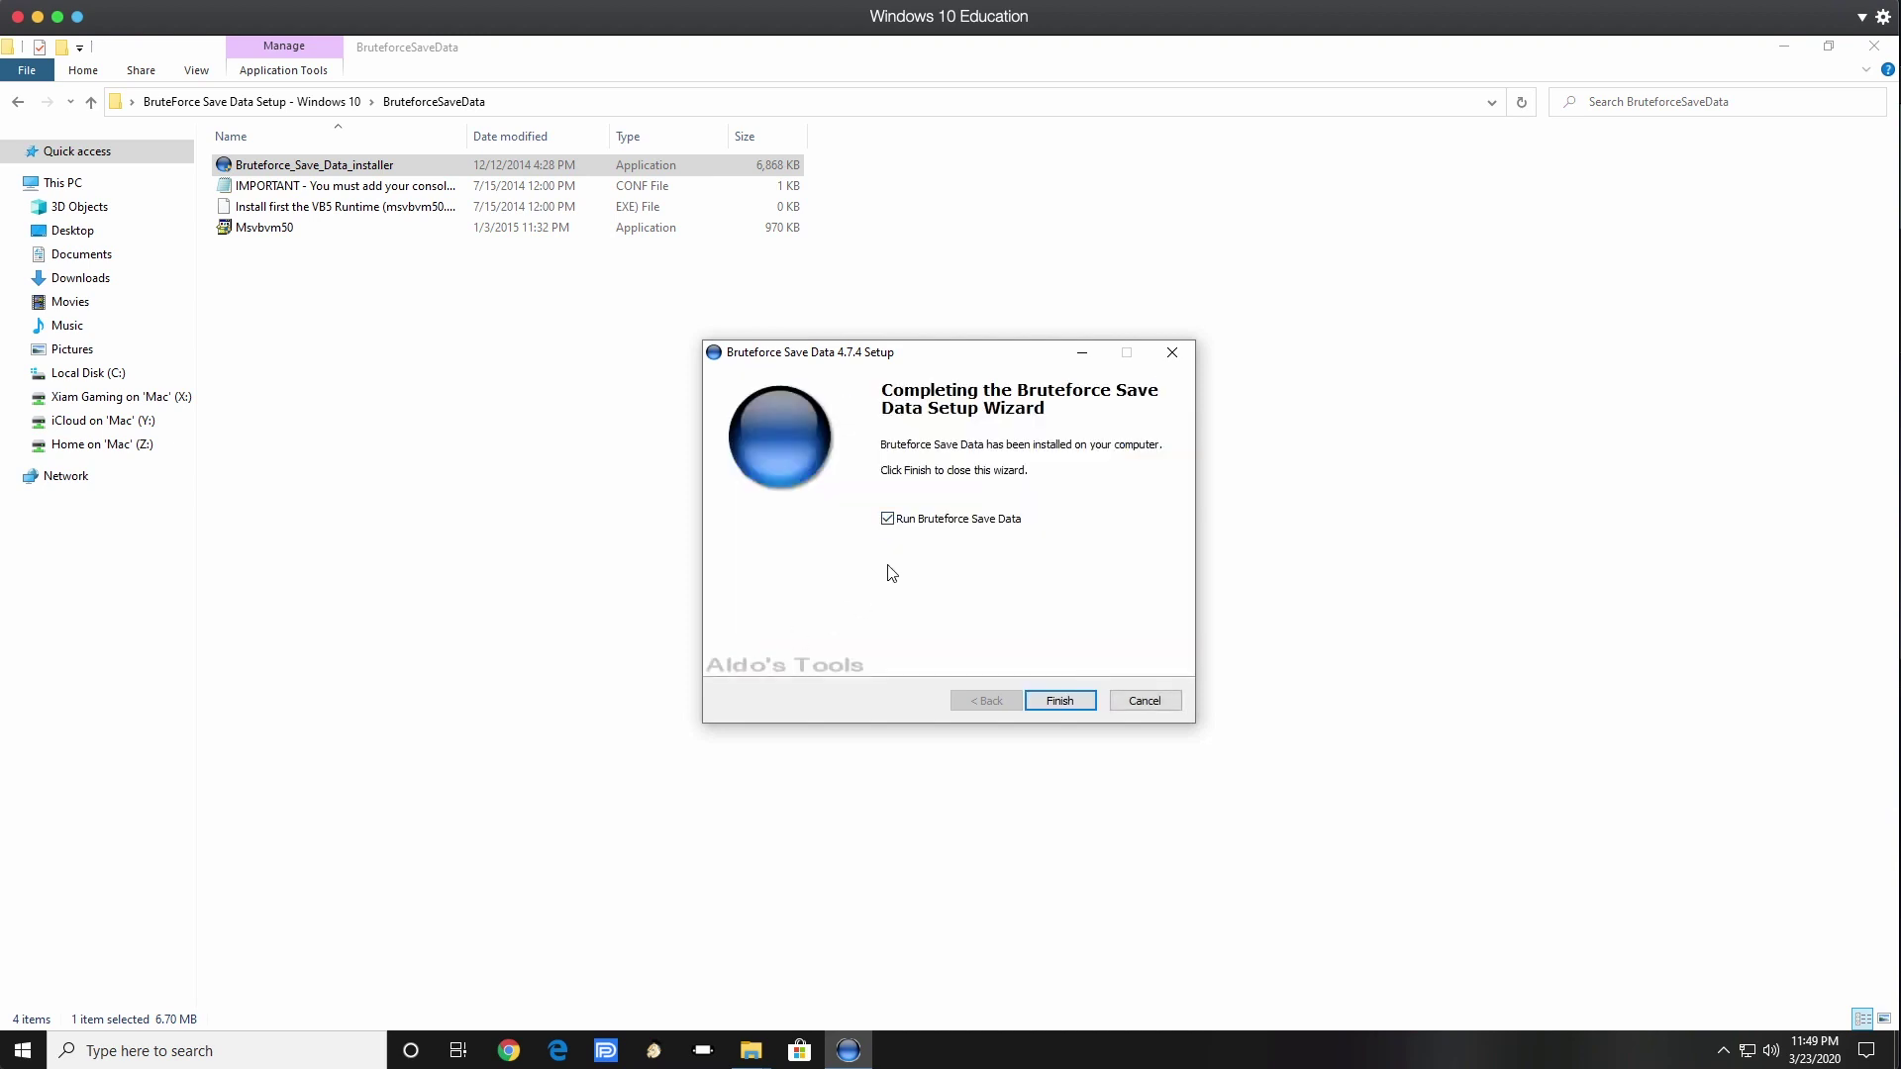
left_click(888, 521)
left_click(1055, 703)
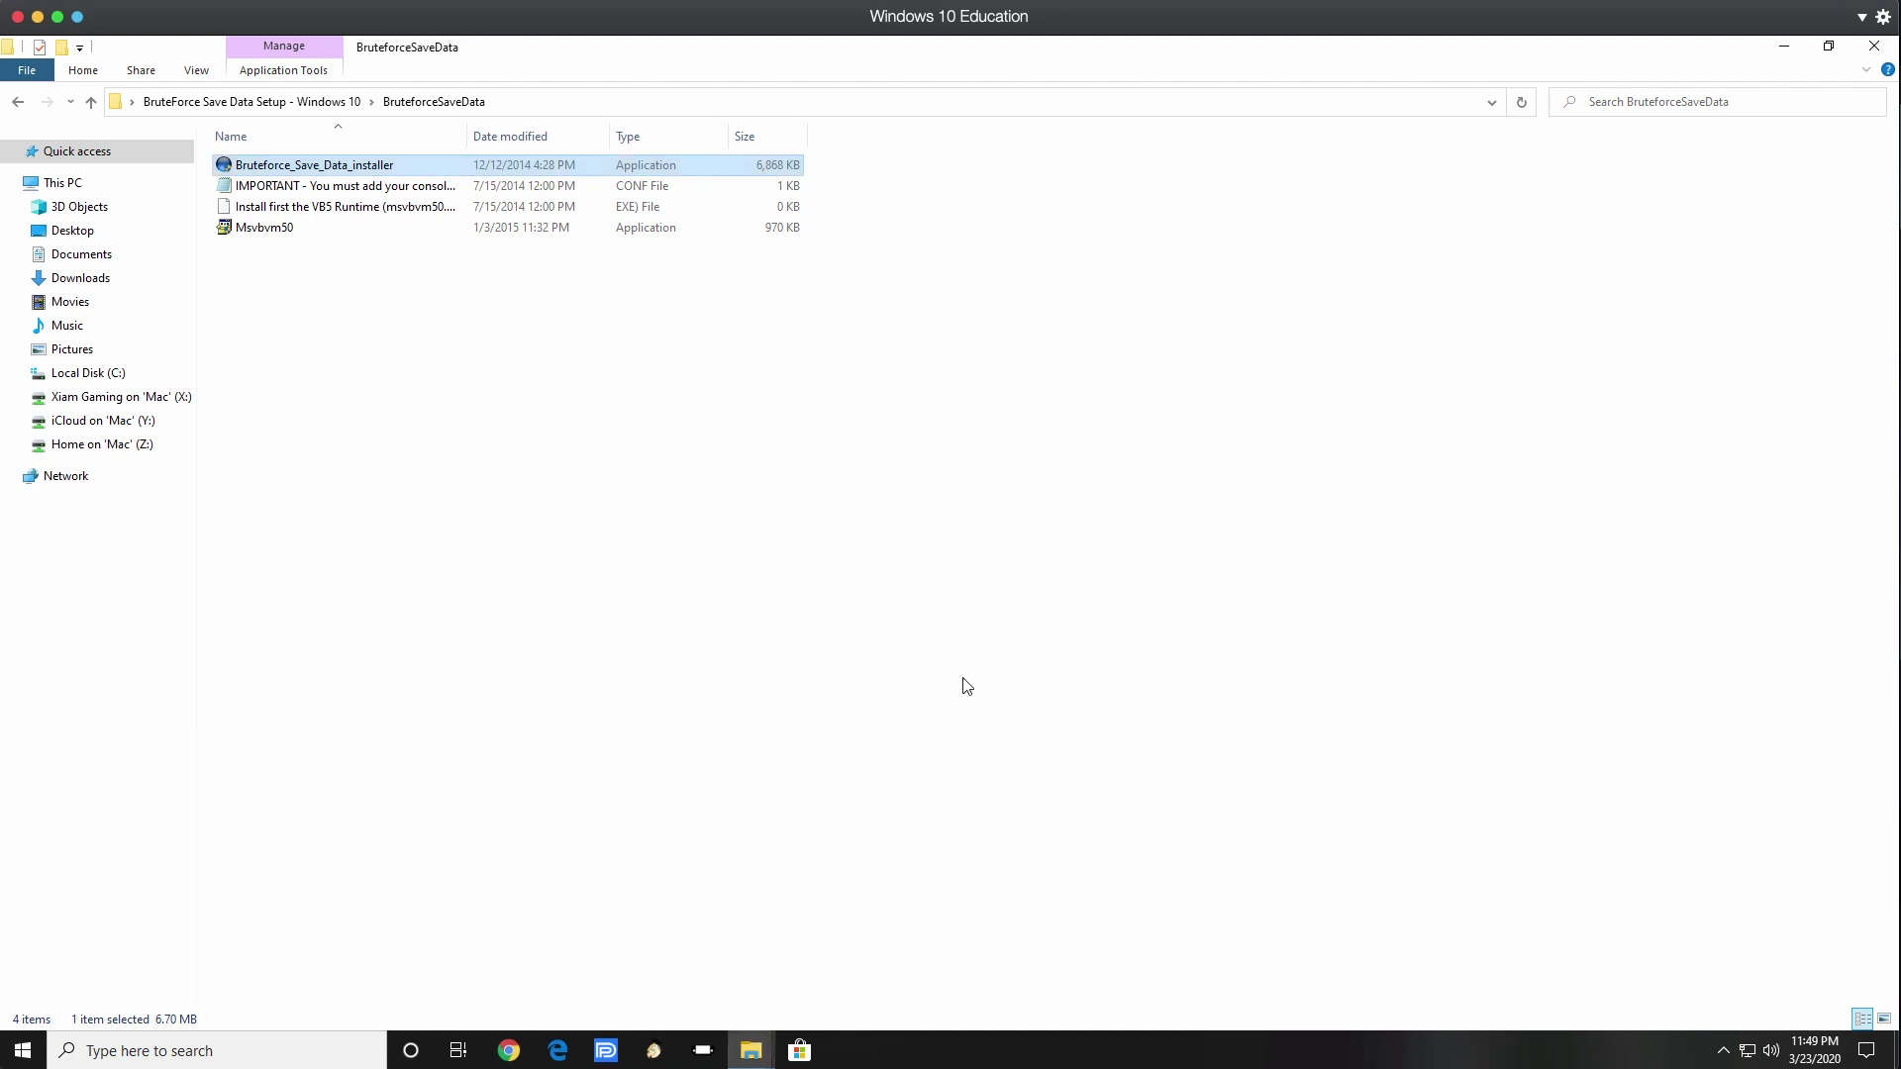
Step: Run Bruteforce Save Data as administrator from the desktop and agree to download the Microsoft Visual C++ 2010 Redistributable Package
left_click(1785, 47)
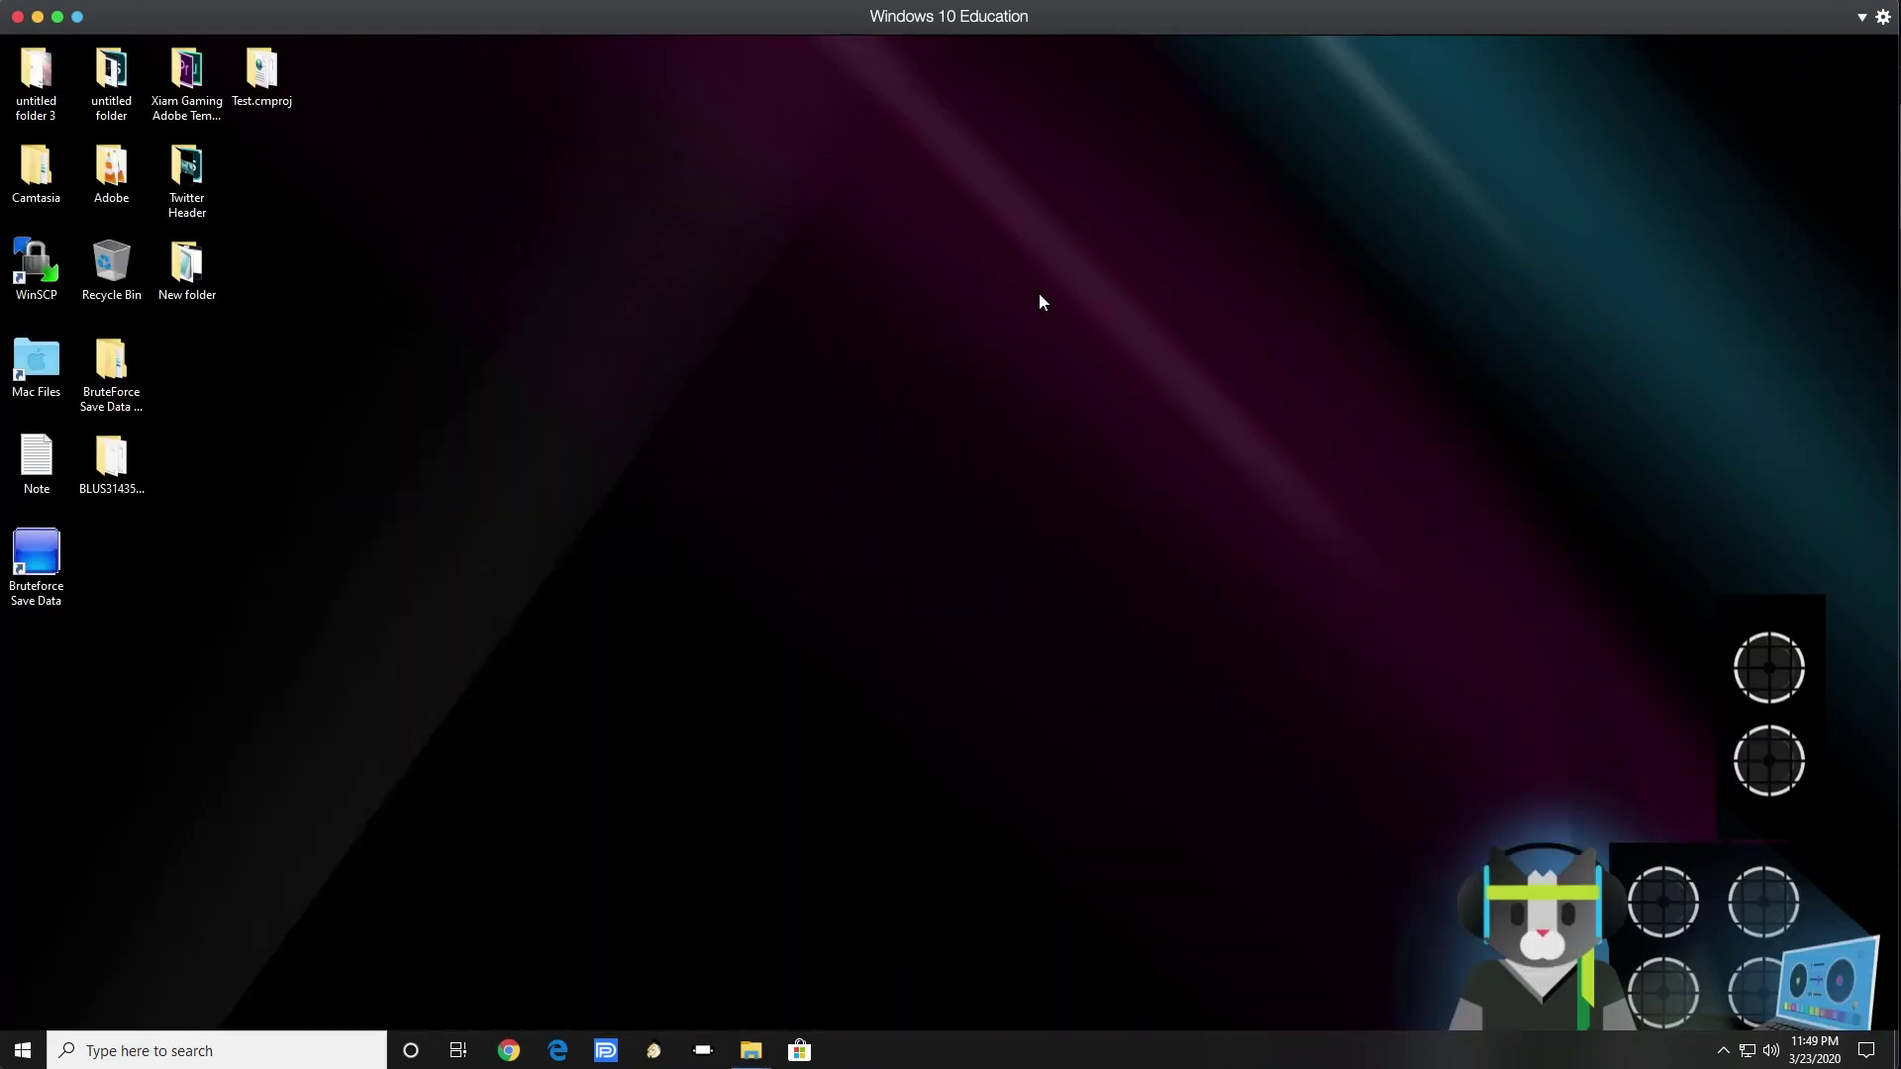
right_click(54, 568)
left_click(94, 619)
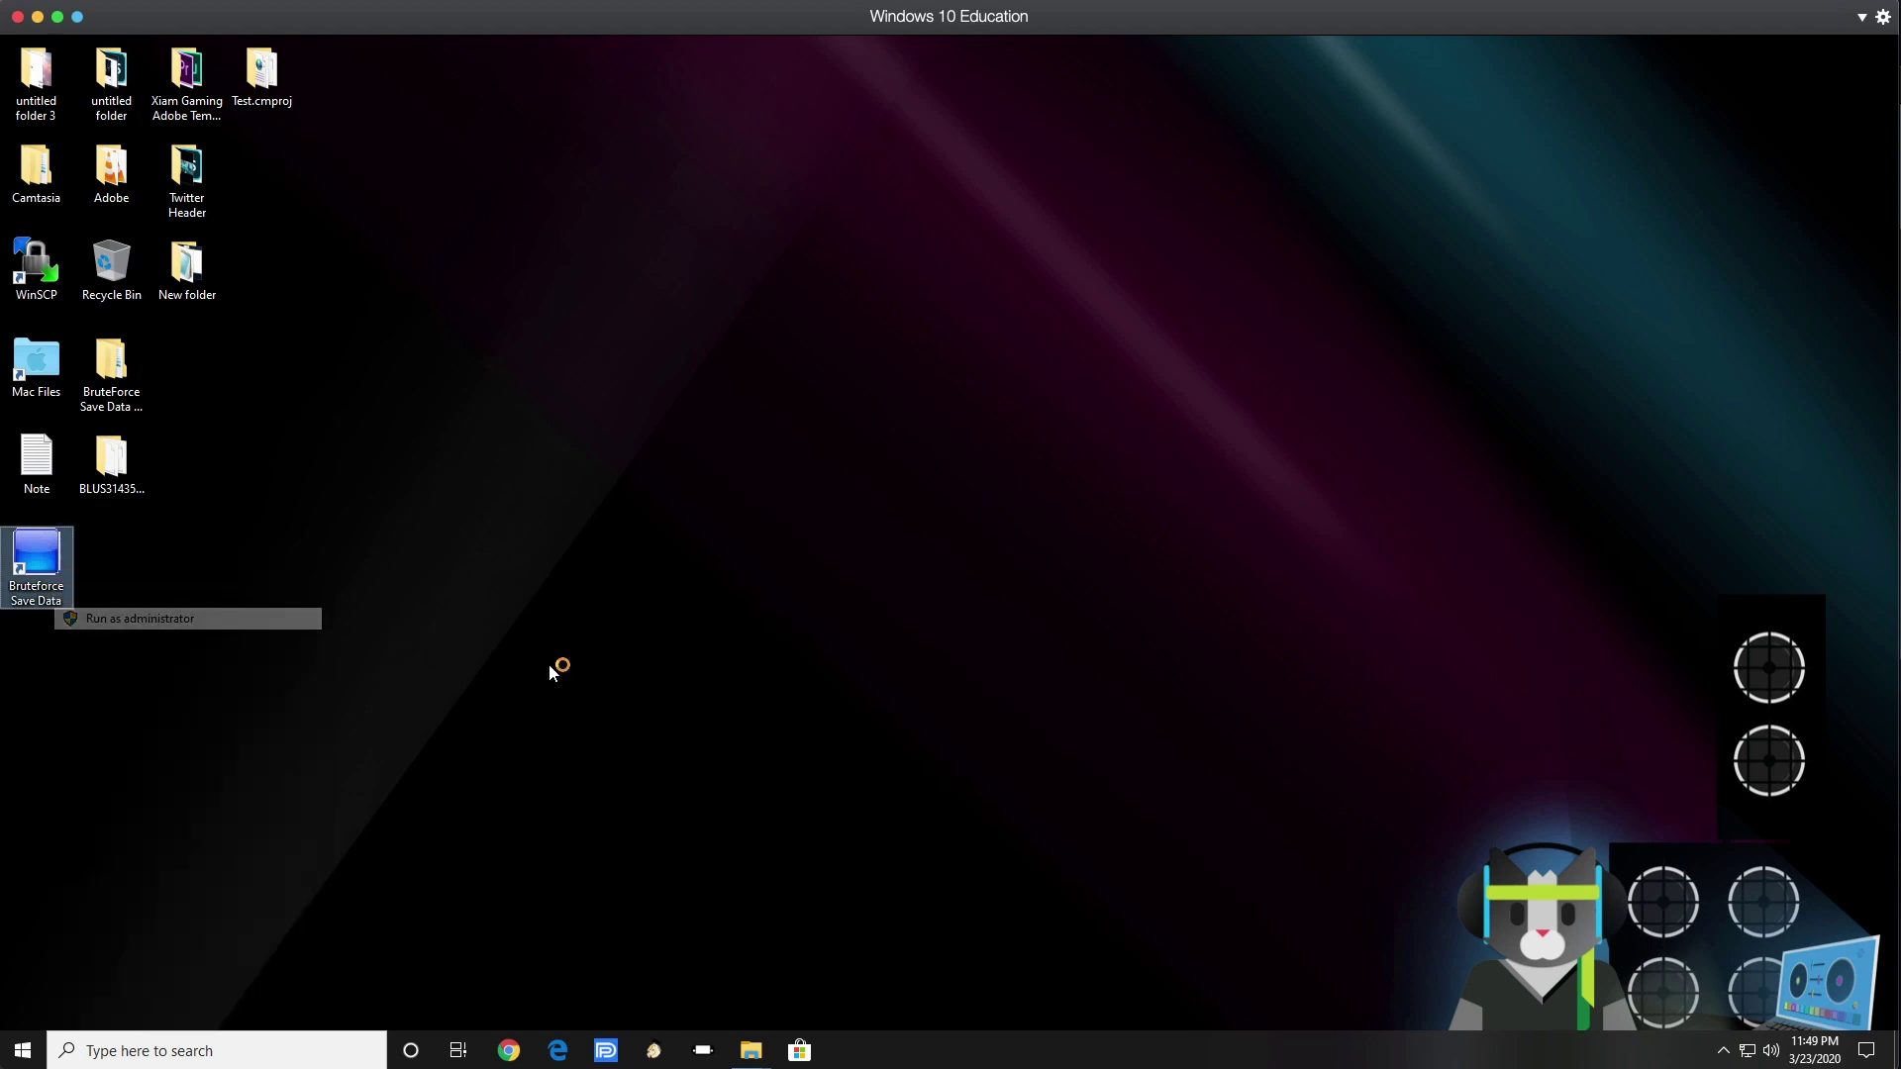
left_click(836, 687)
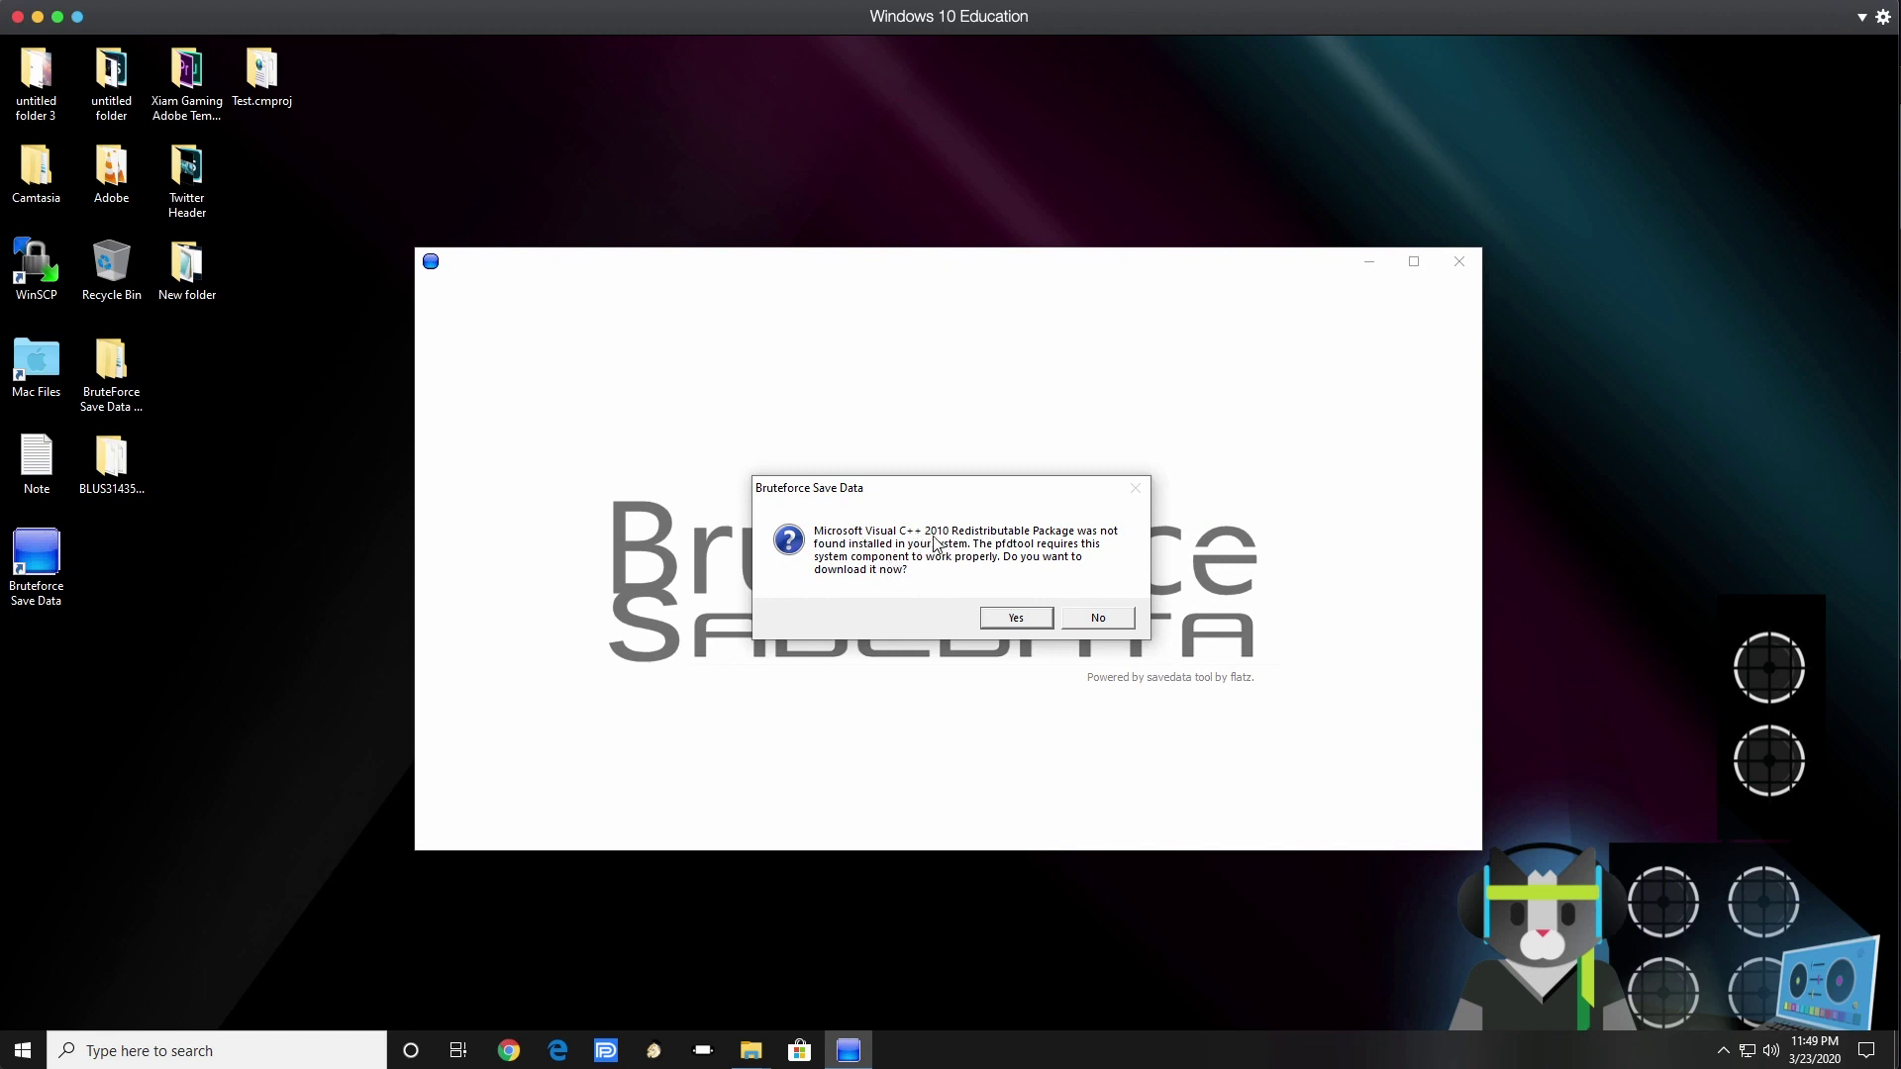
left_click(1021, 619)
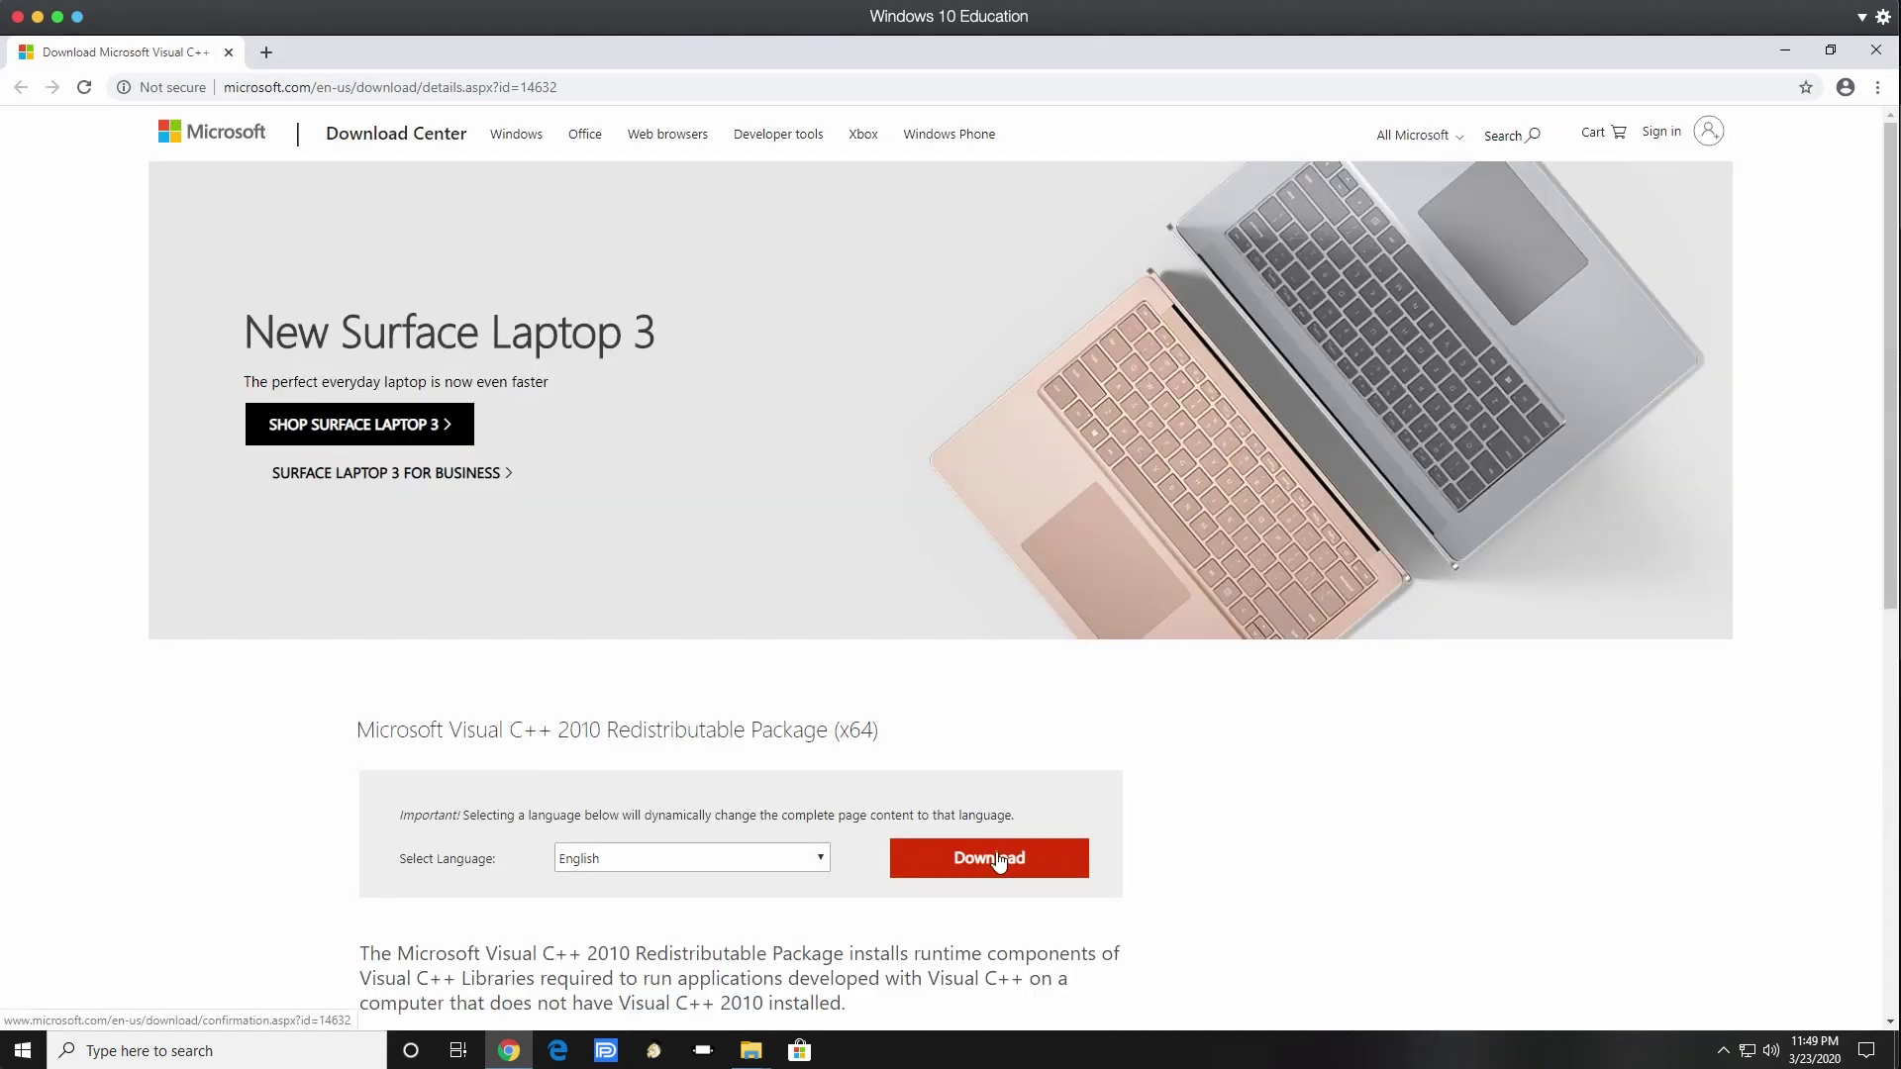
Step: Download the English Visual C++ 2010 Redistributable Package (x64), install it with the license terms accepted, and close the browser
left_click(998, 859)
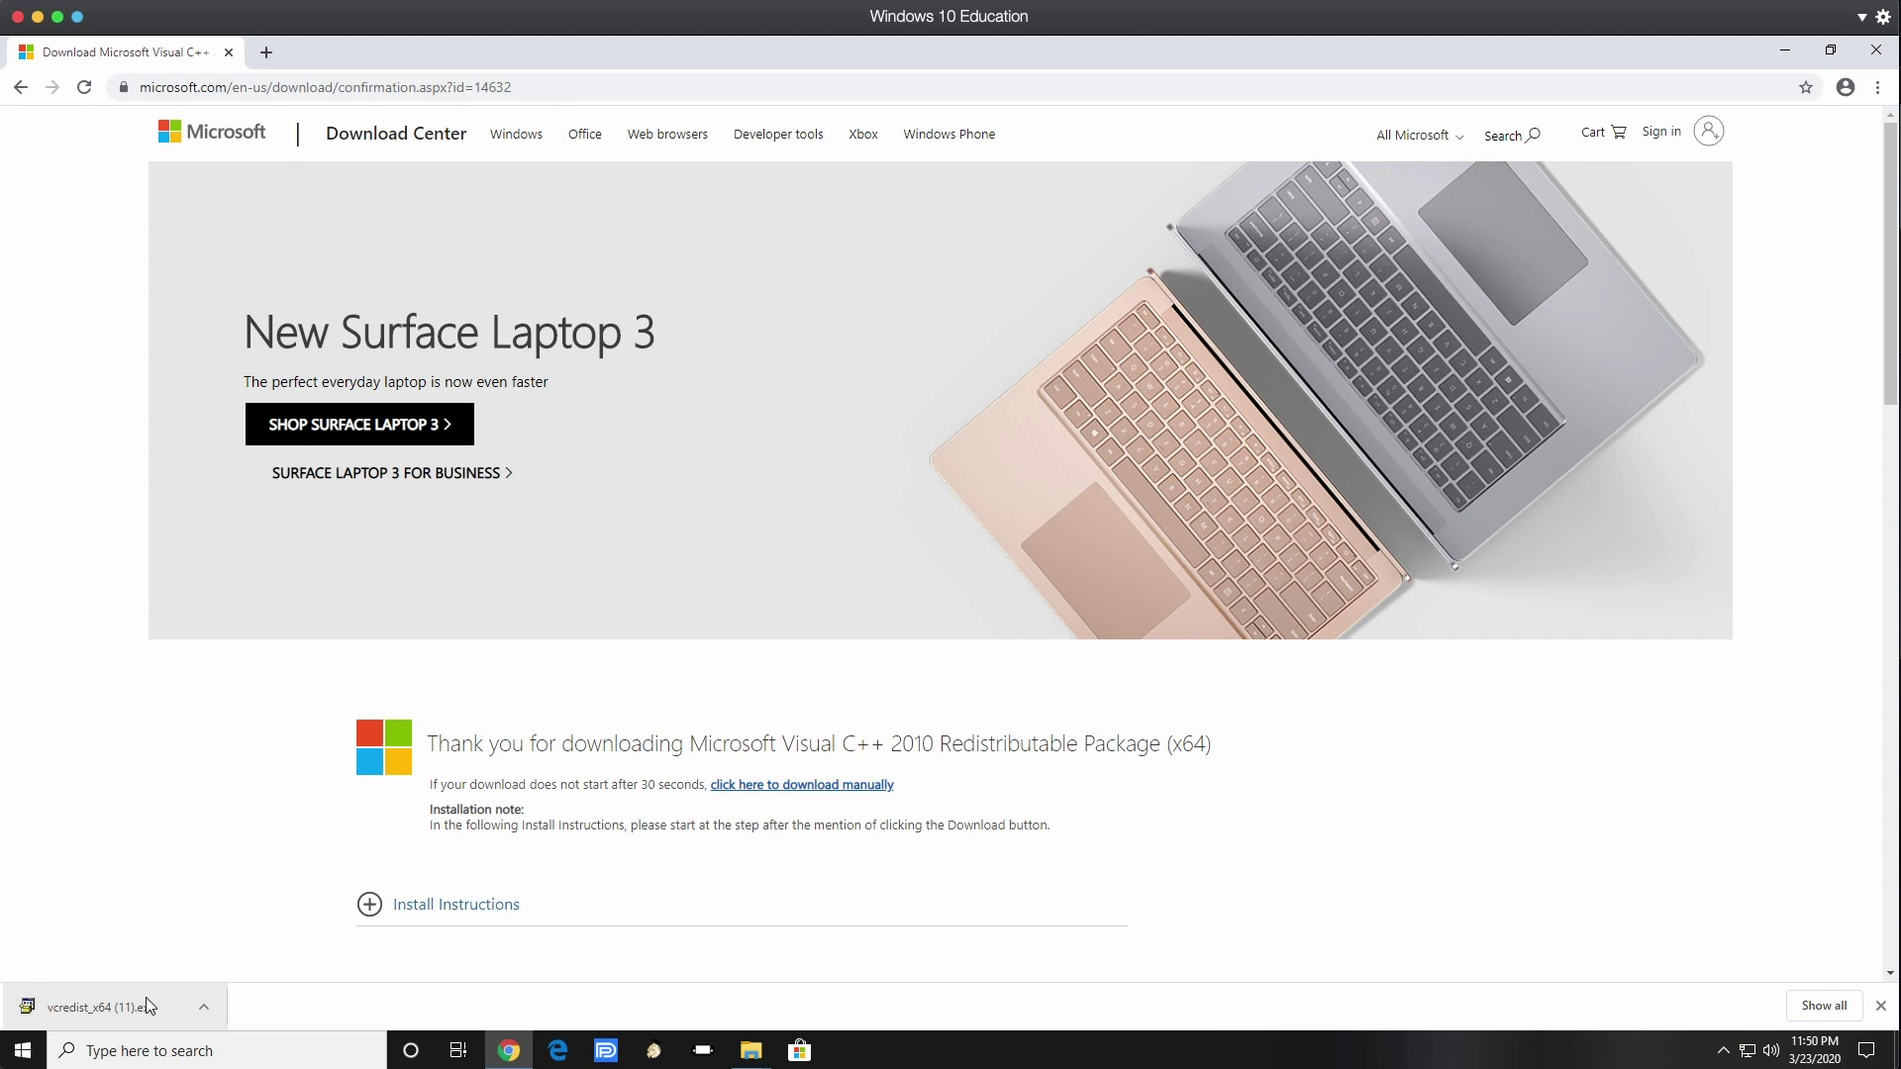
left_click(144, 996)
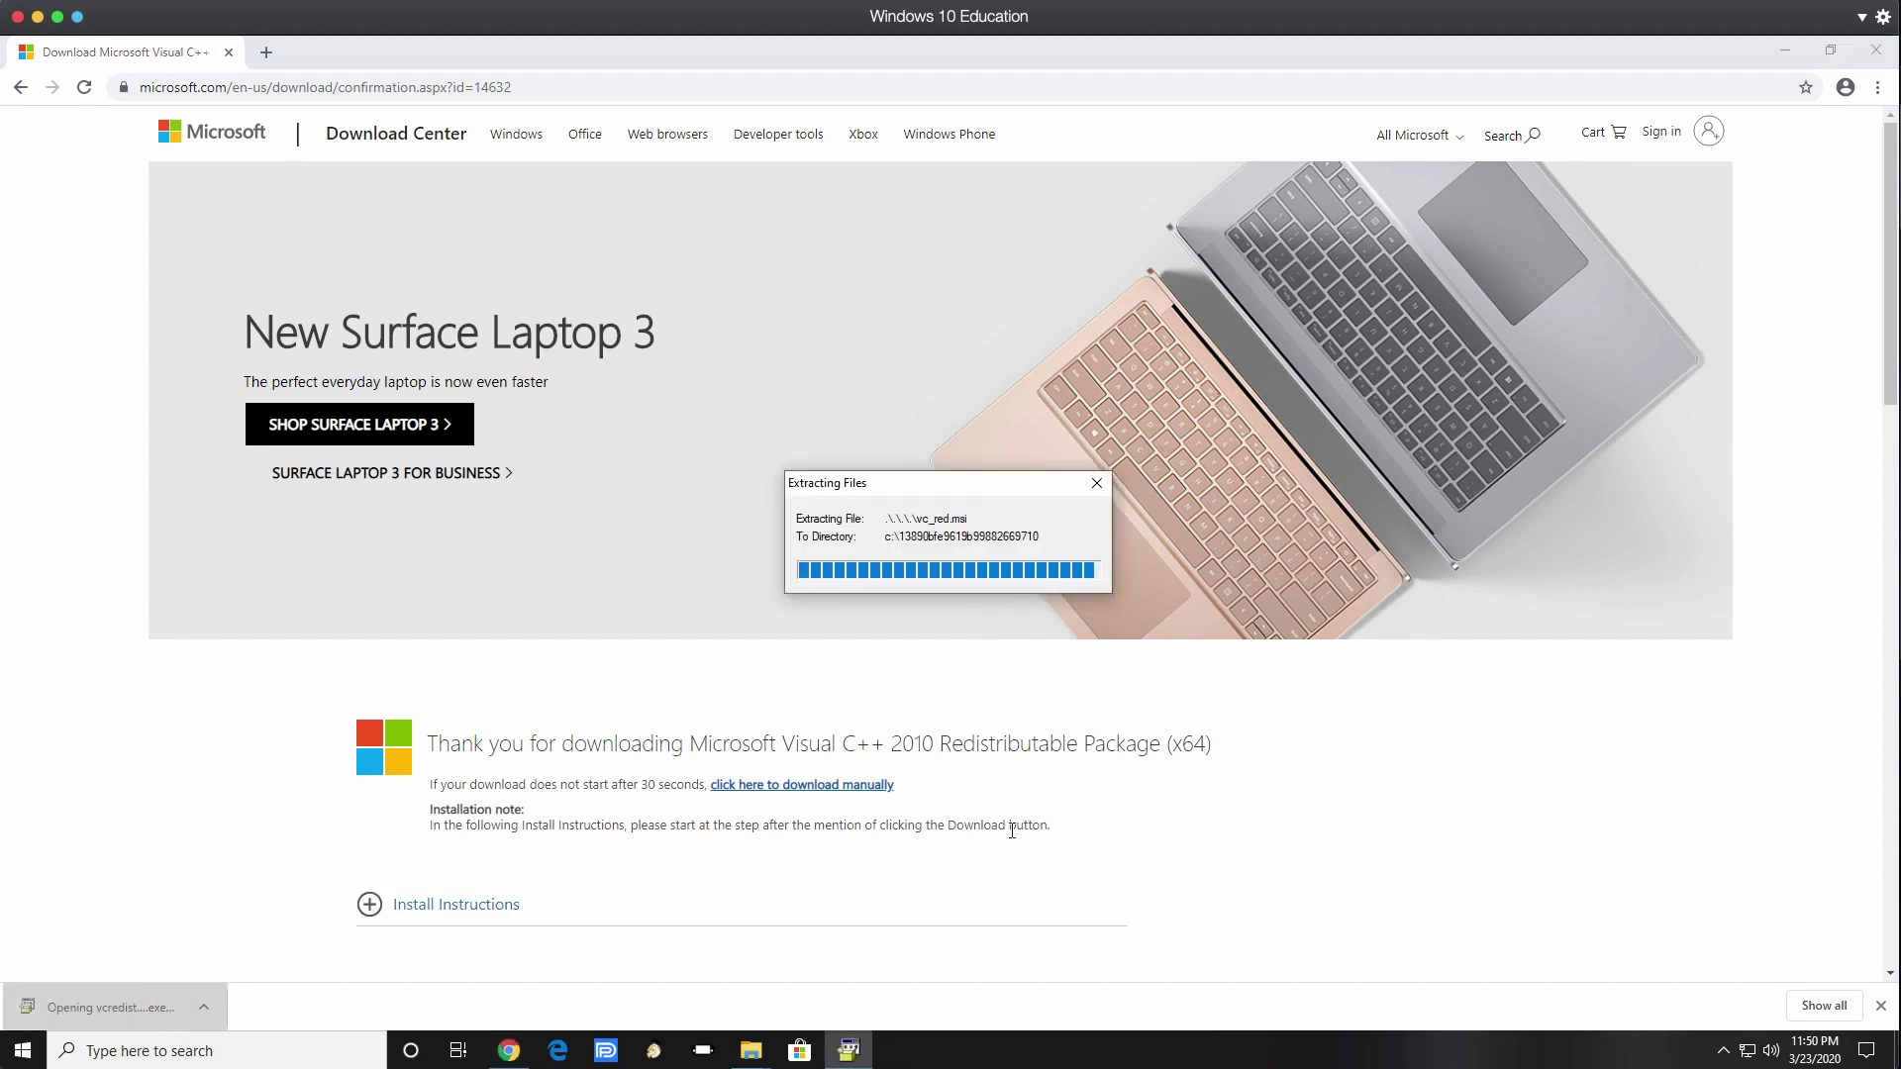
left_click(751, 503)
left_click(1064, 764)
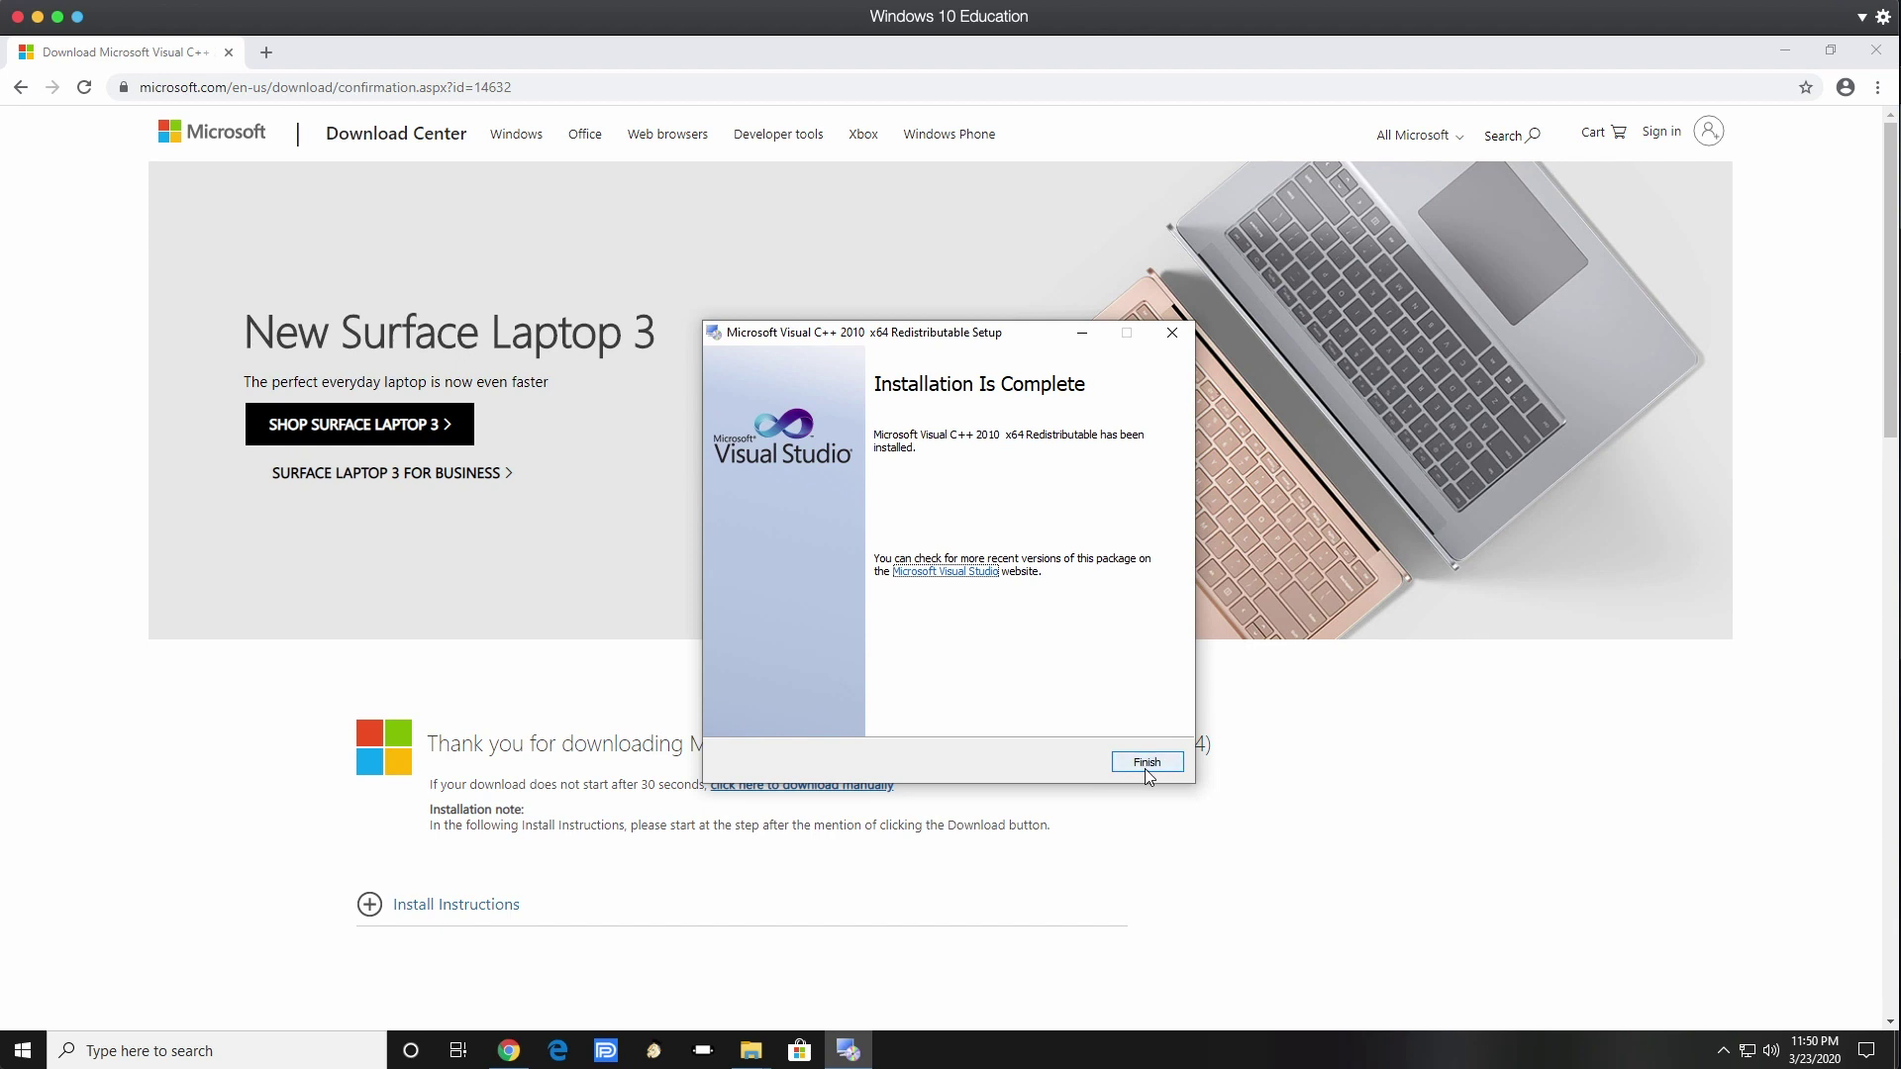
left_click(1146, 768)
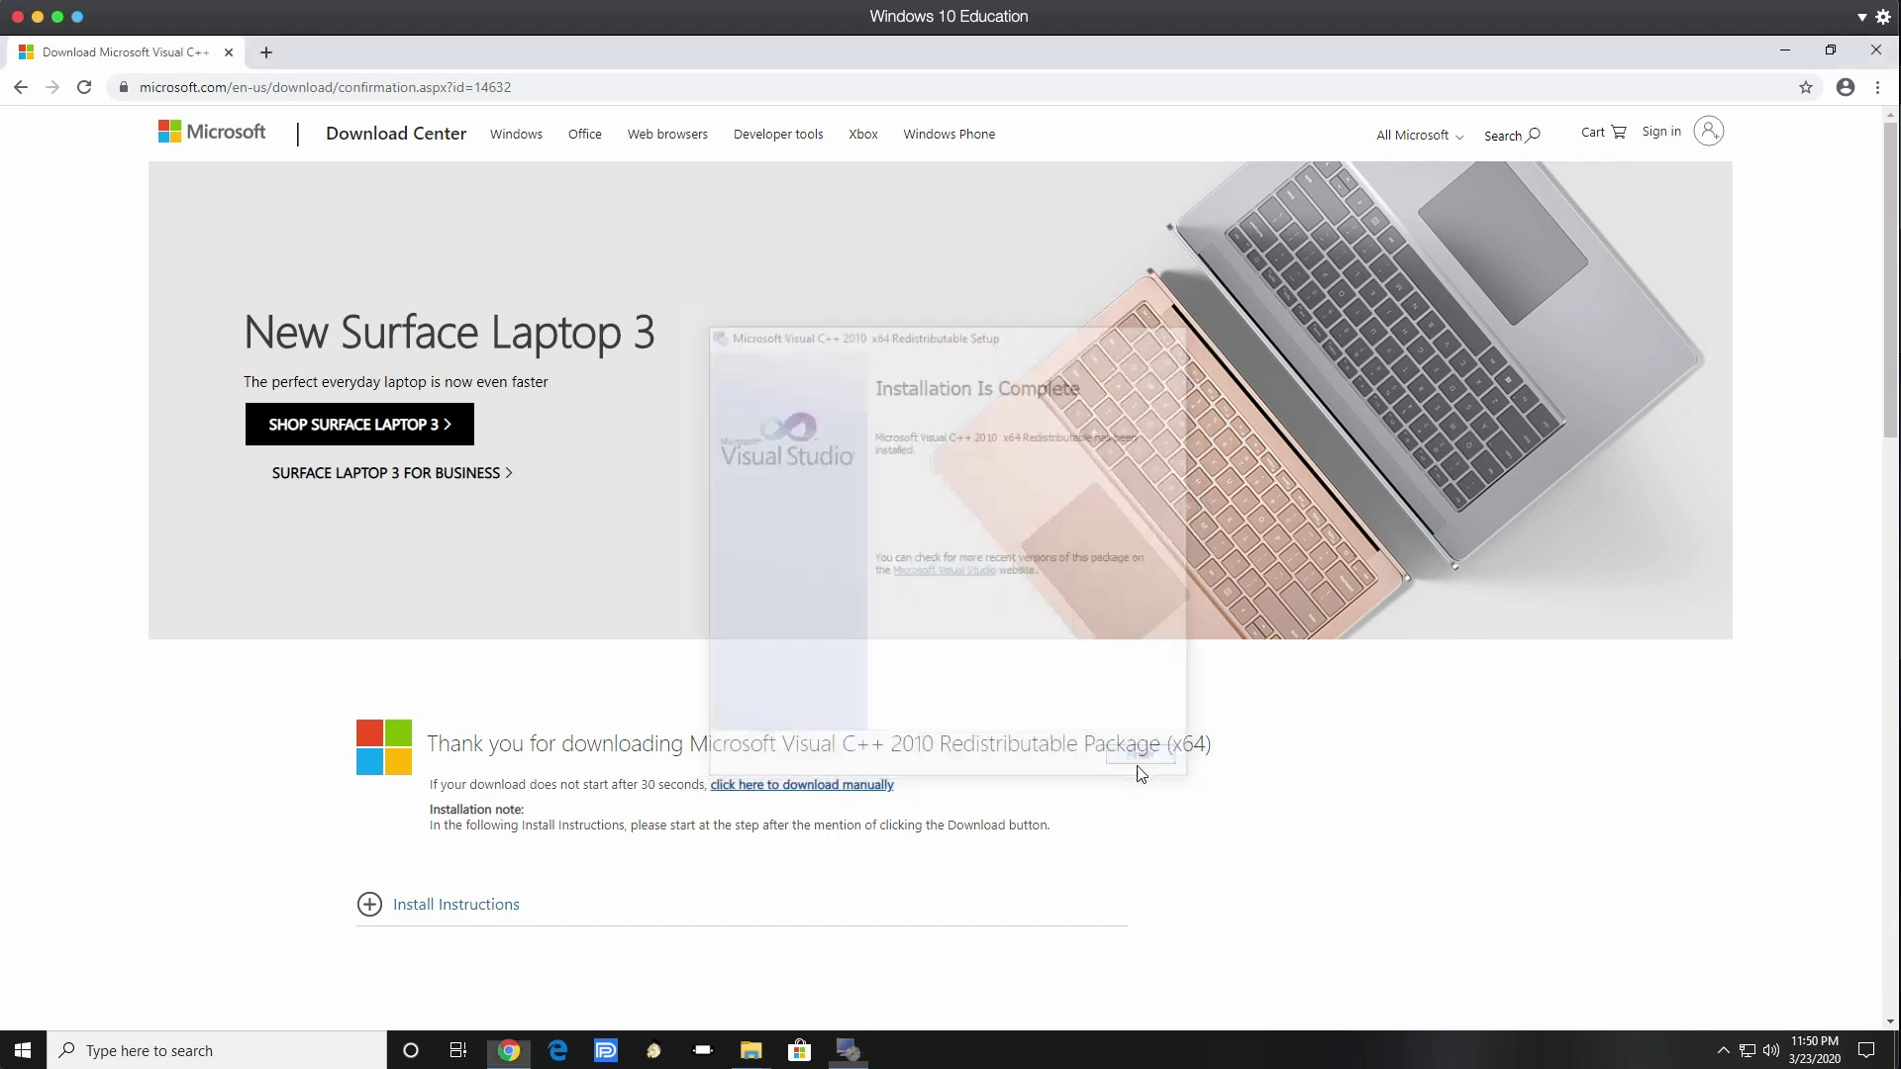
left_click(1883, 59)
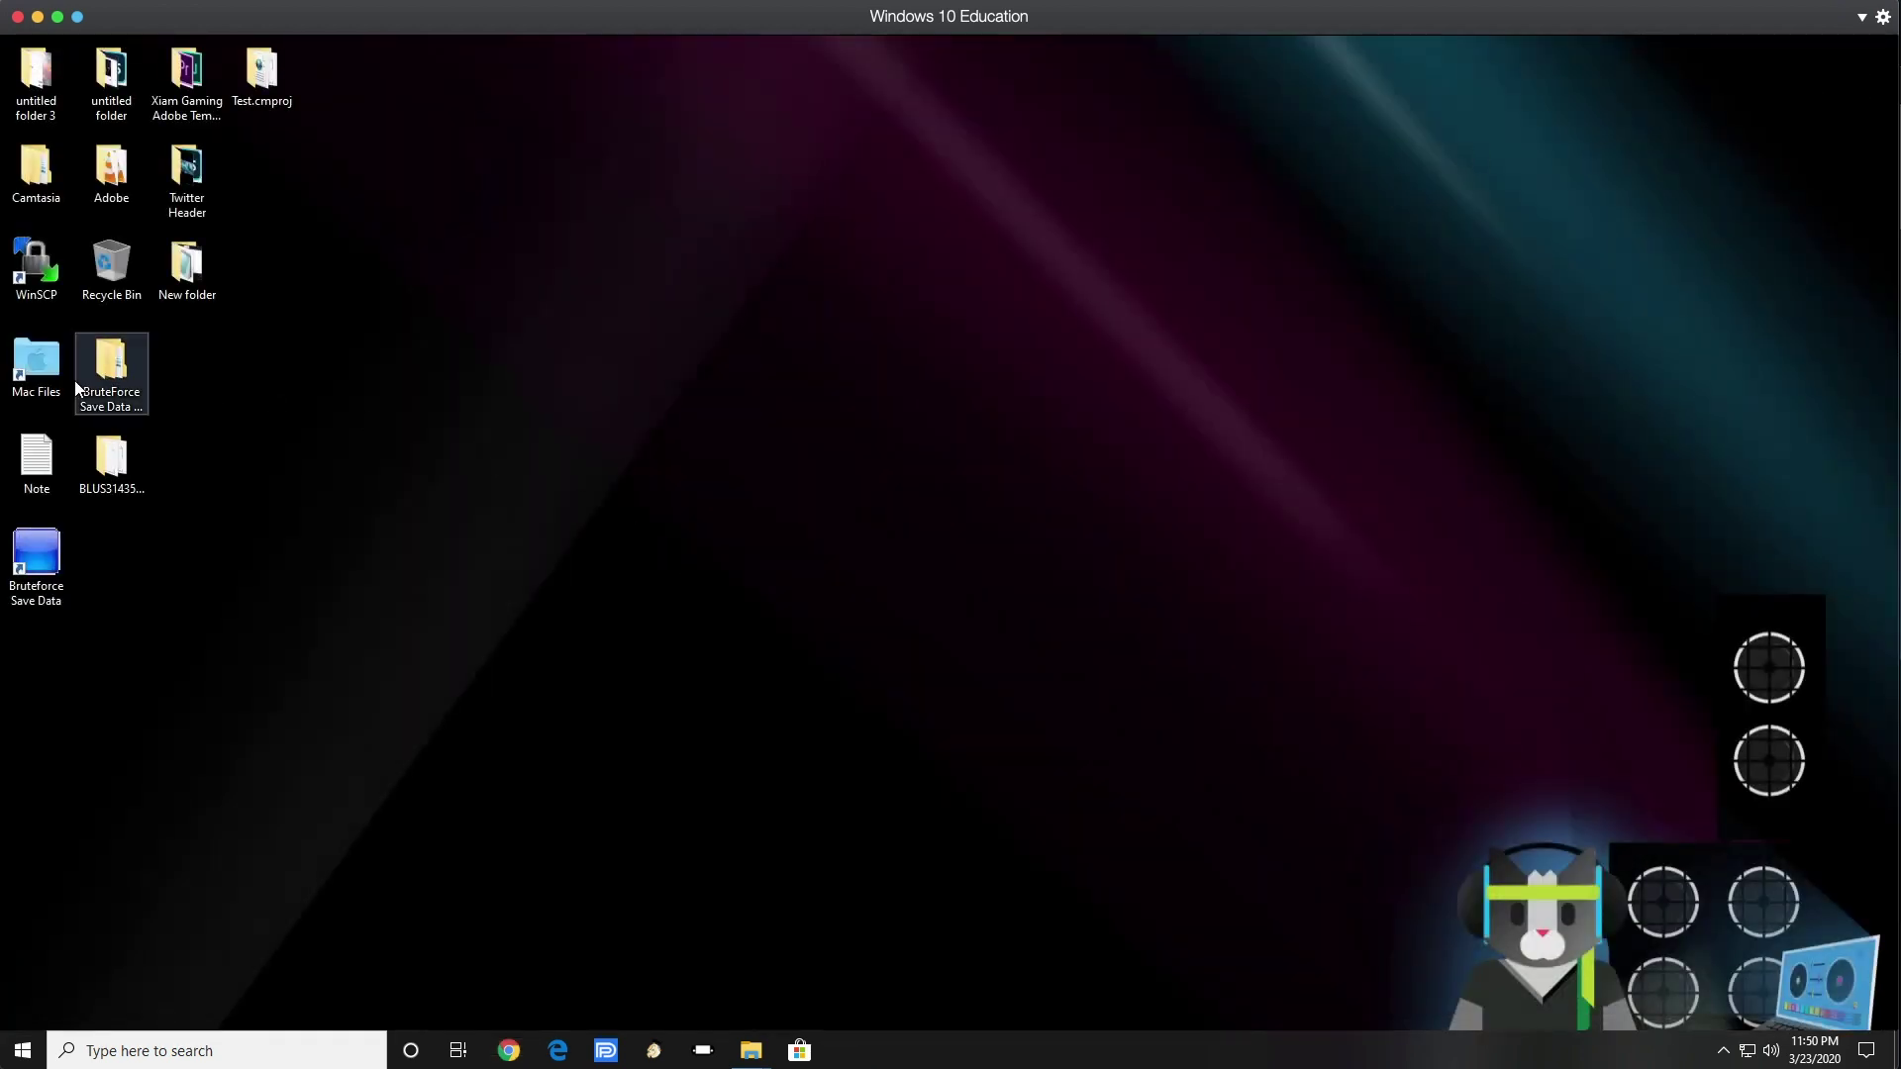
Step: Run vcredist_x64 from the Windows Service Packs folder as administrator and repair the Visual C++ 2010 x64 Redistributable
double_click(122, 401)
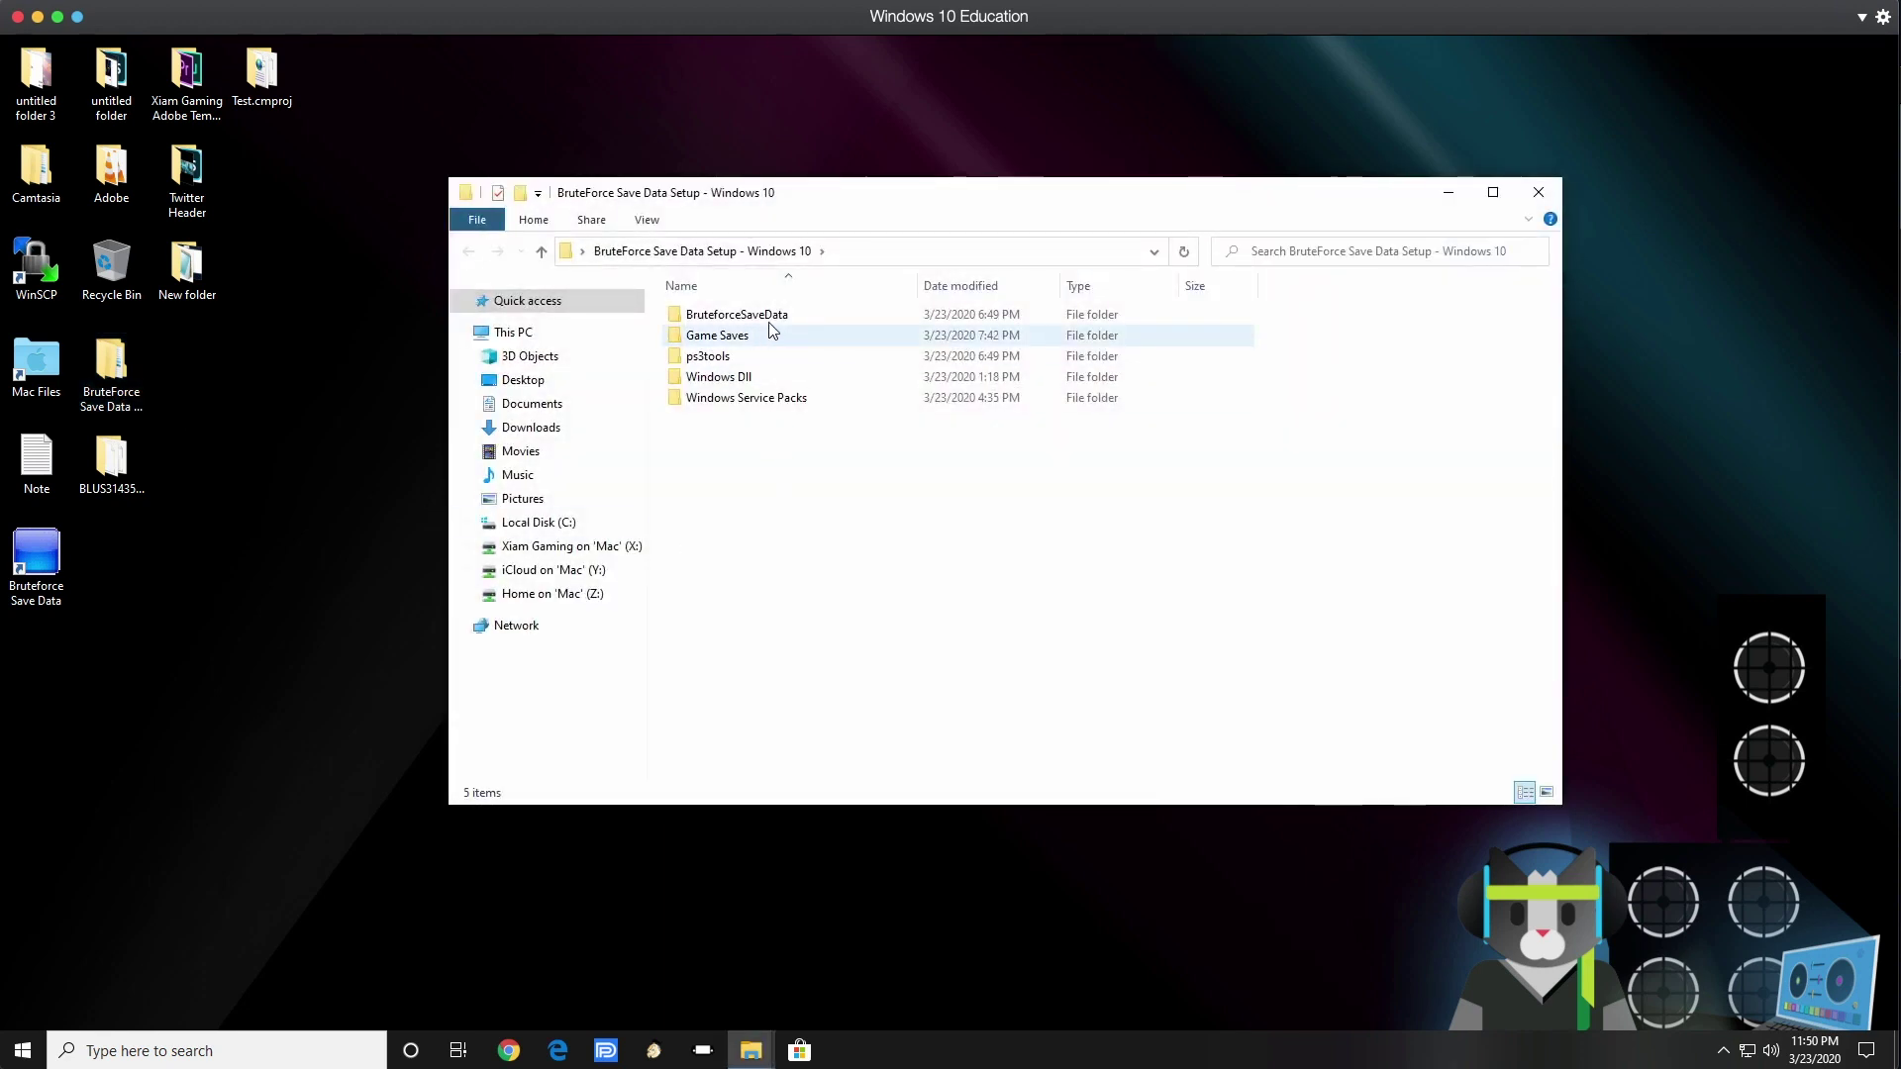
double_click(783, 404)
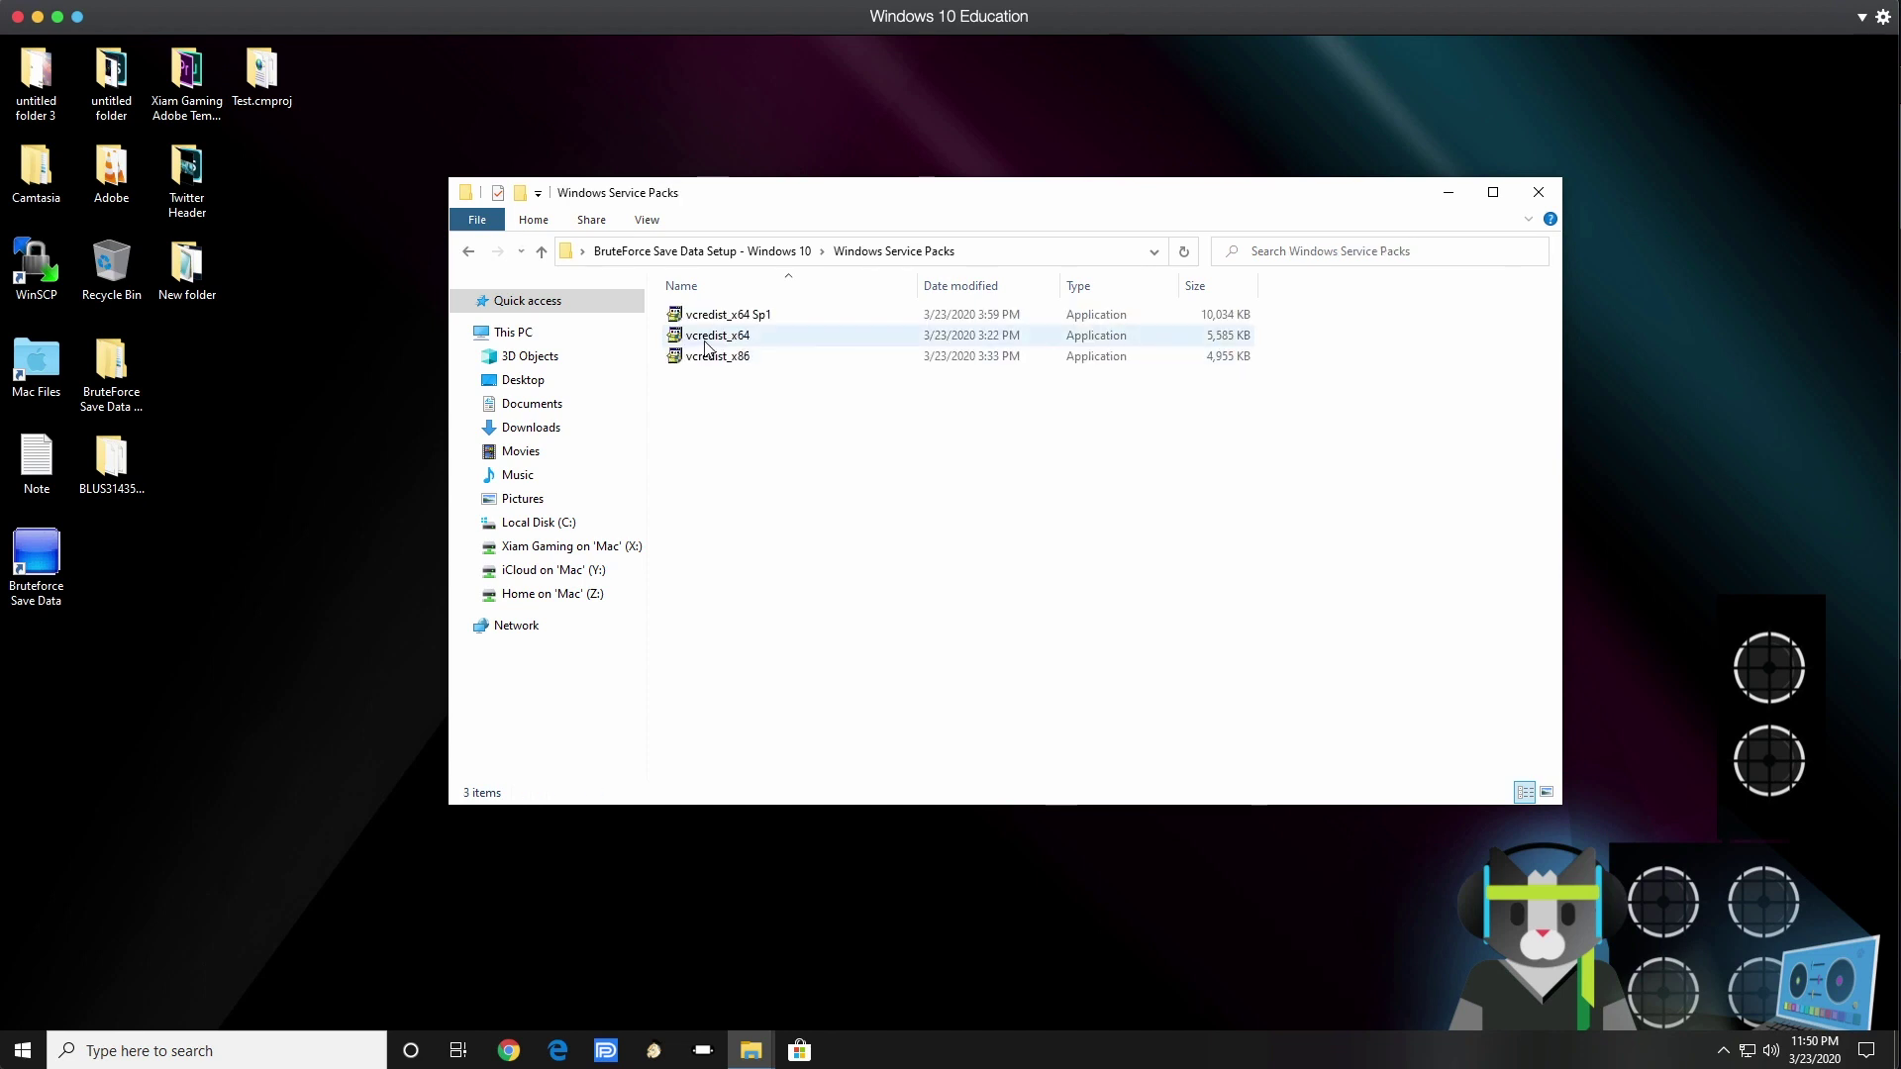
left_click(737, 345)
right_click(738, 345)
left_click(762, 378)
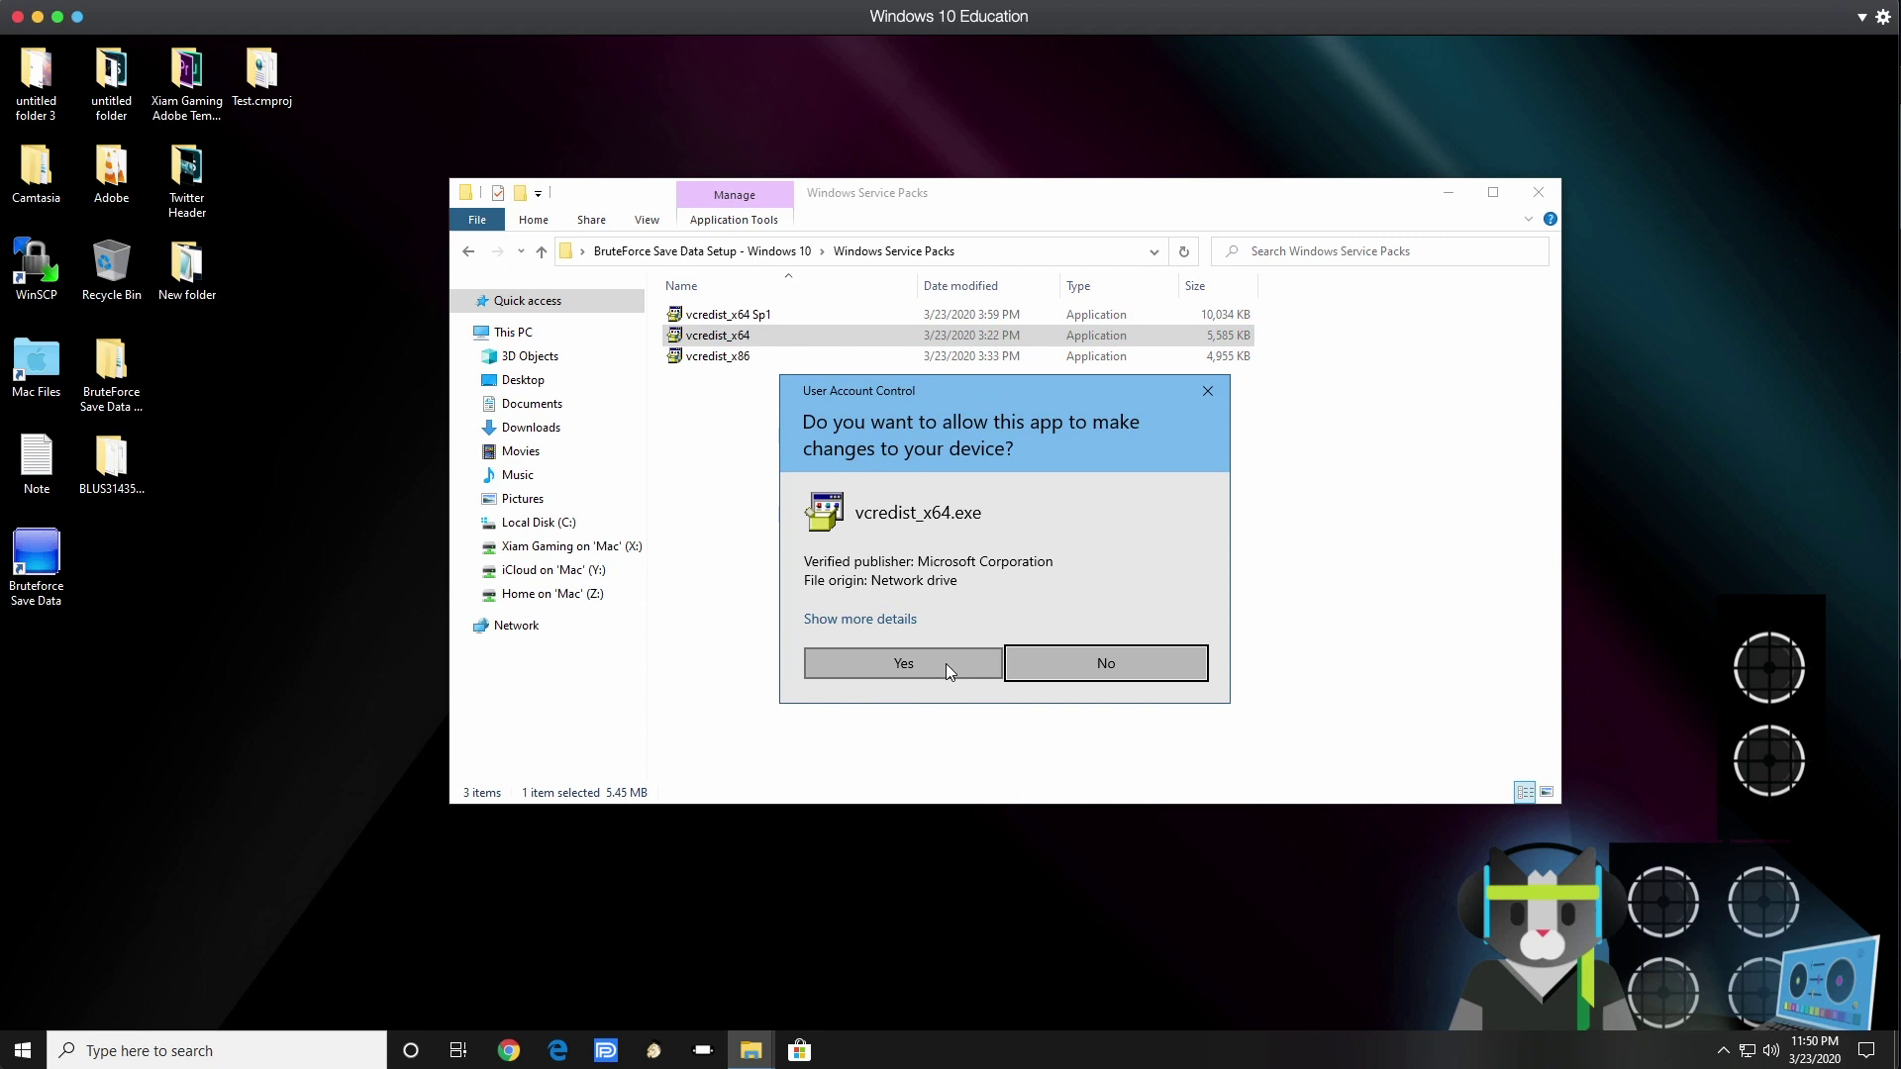
left_click(946, 664)
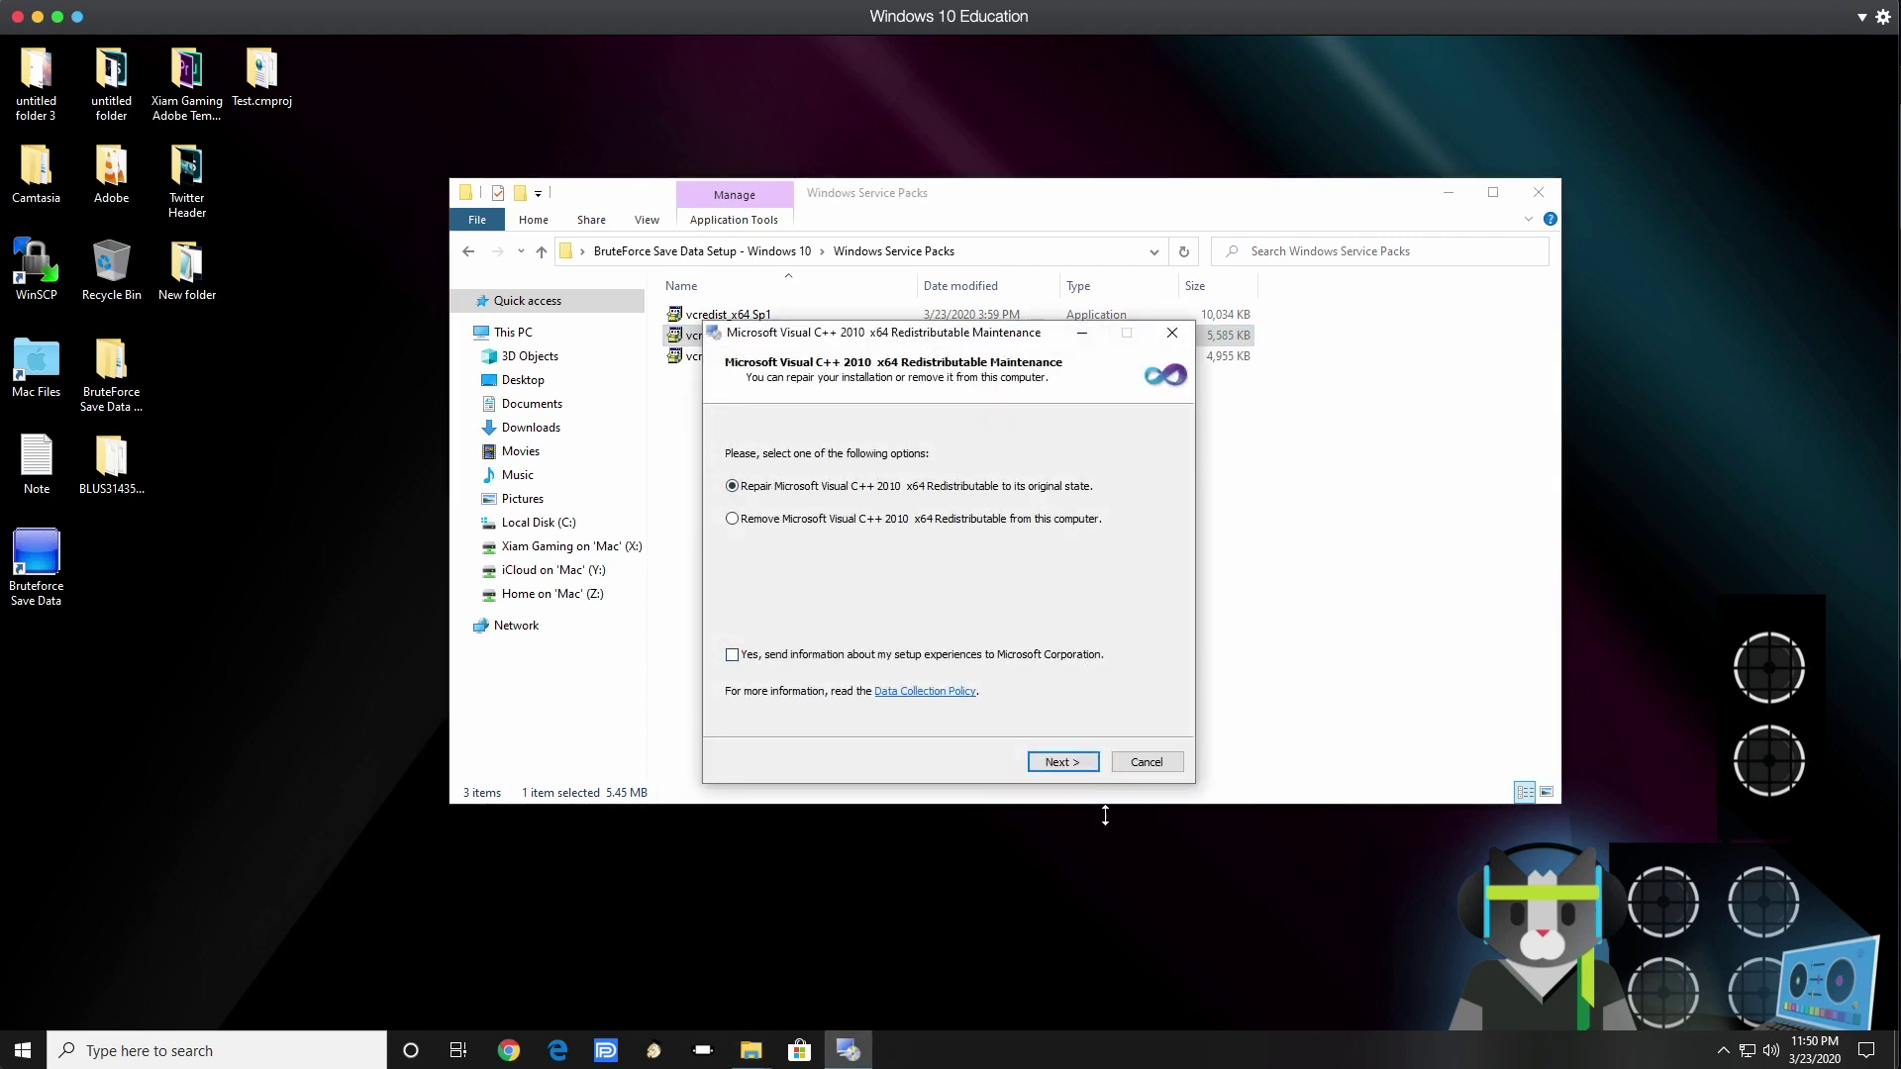
left_click(1062, 761)
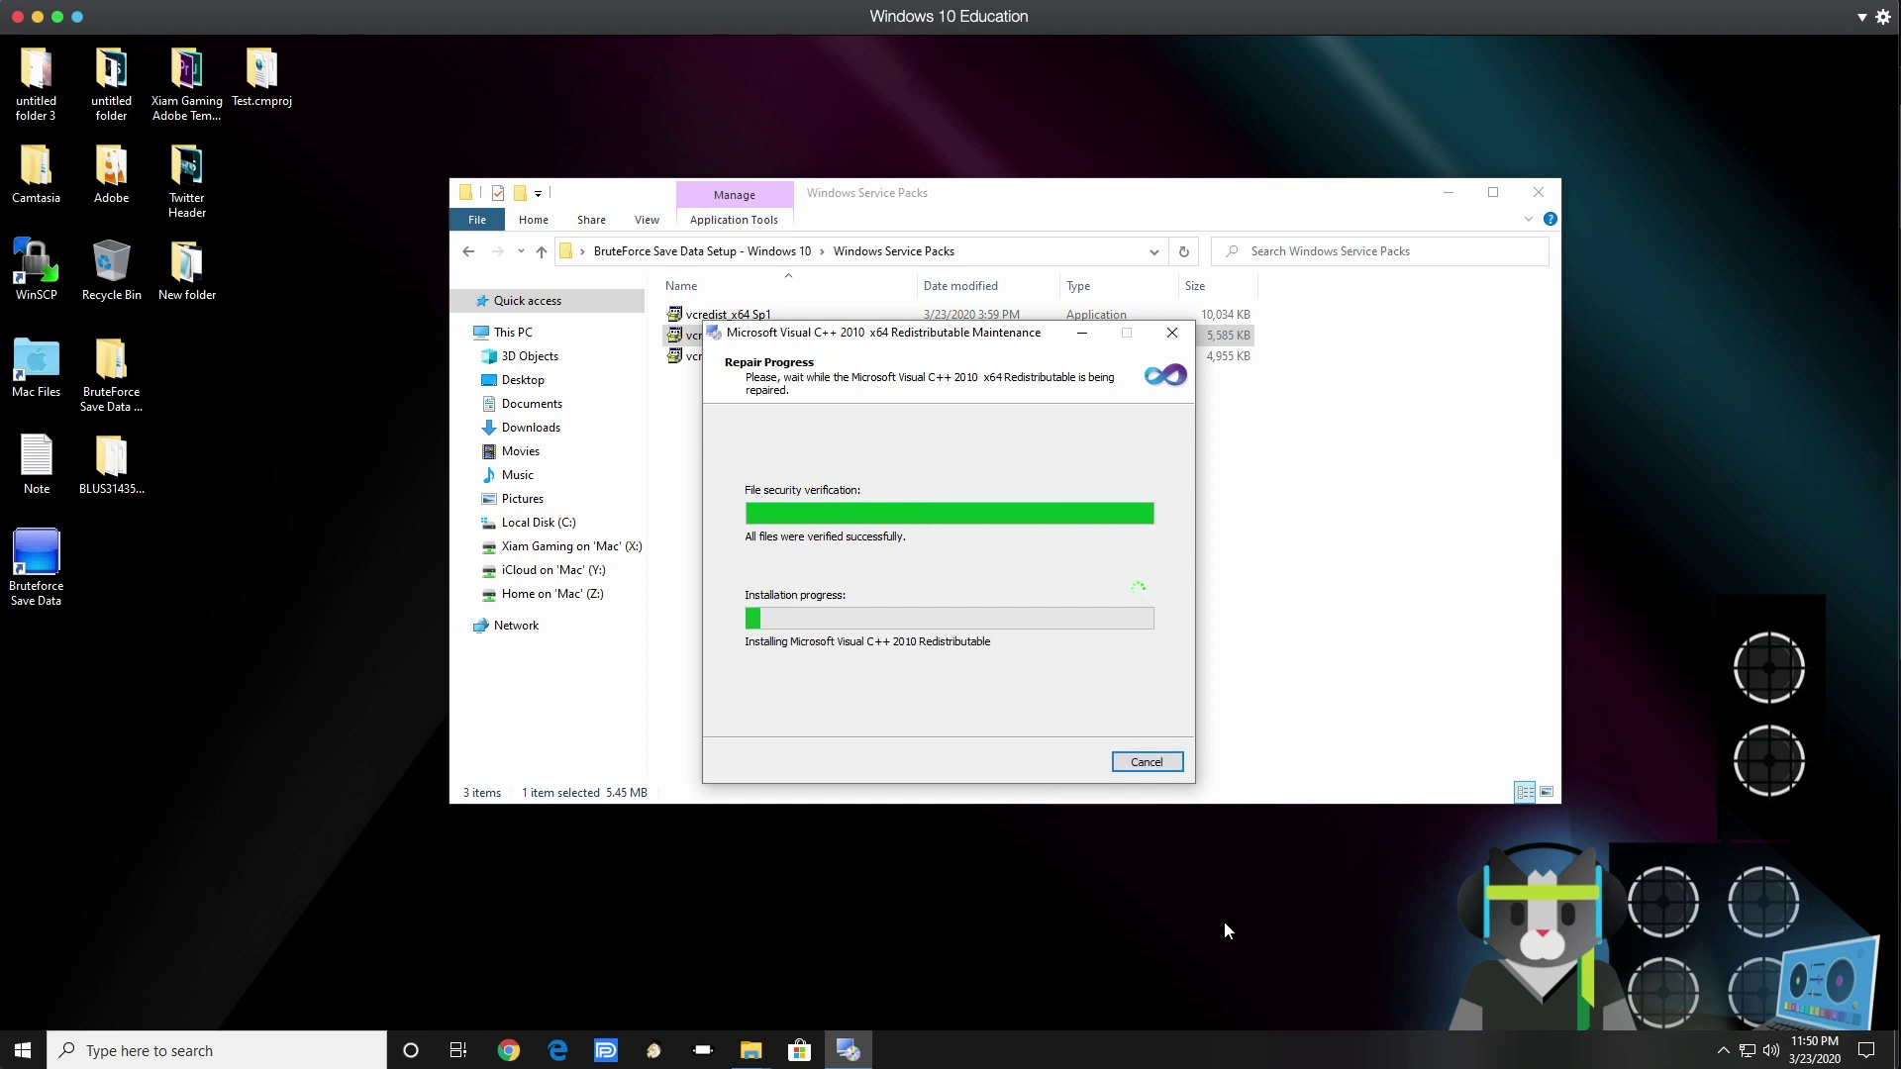
left_click(1161, 766)
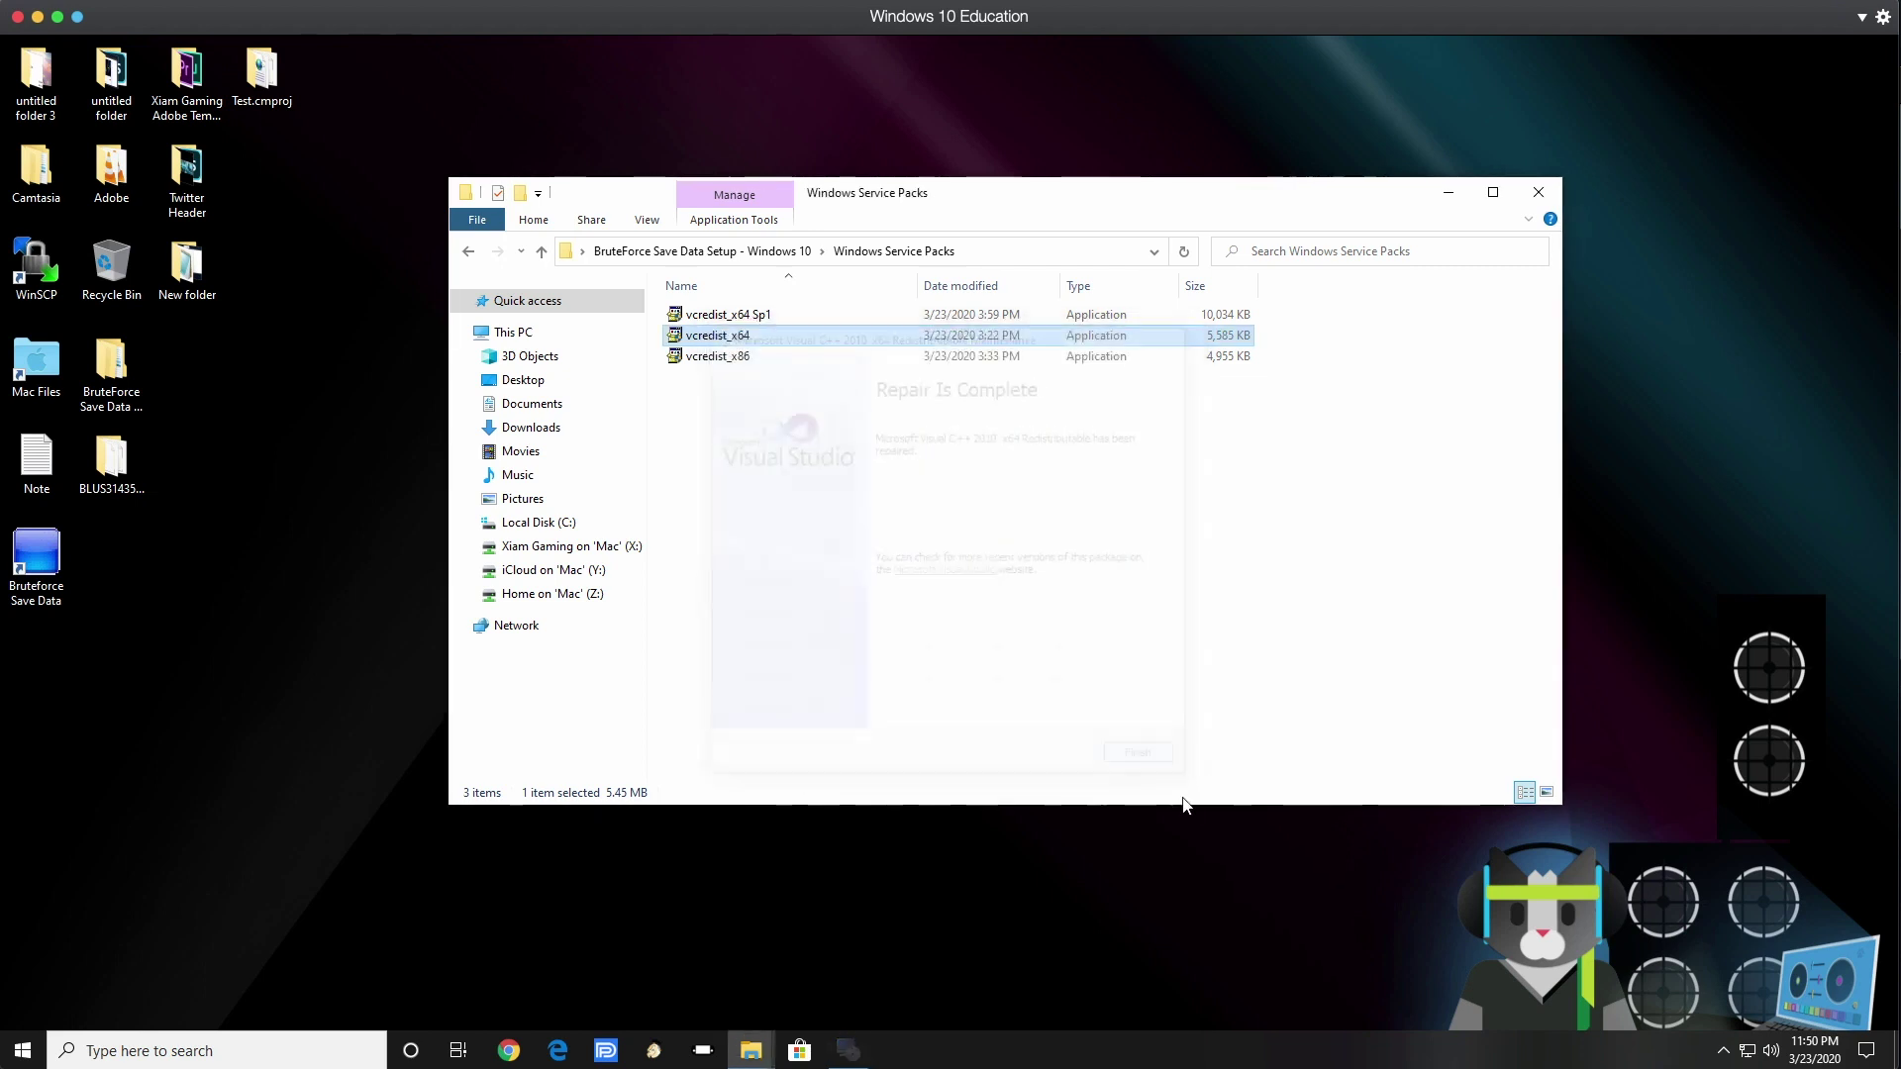
Step: Run vcredist_x86 as administrator, accept the license terms, install the Visual C++ 2010 x86 Redistributable, and close the folder
left_click(720, 361)
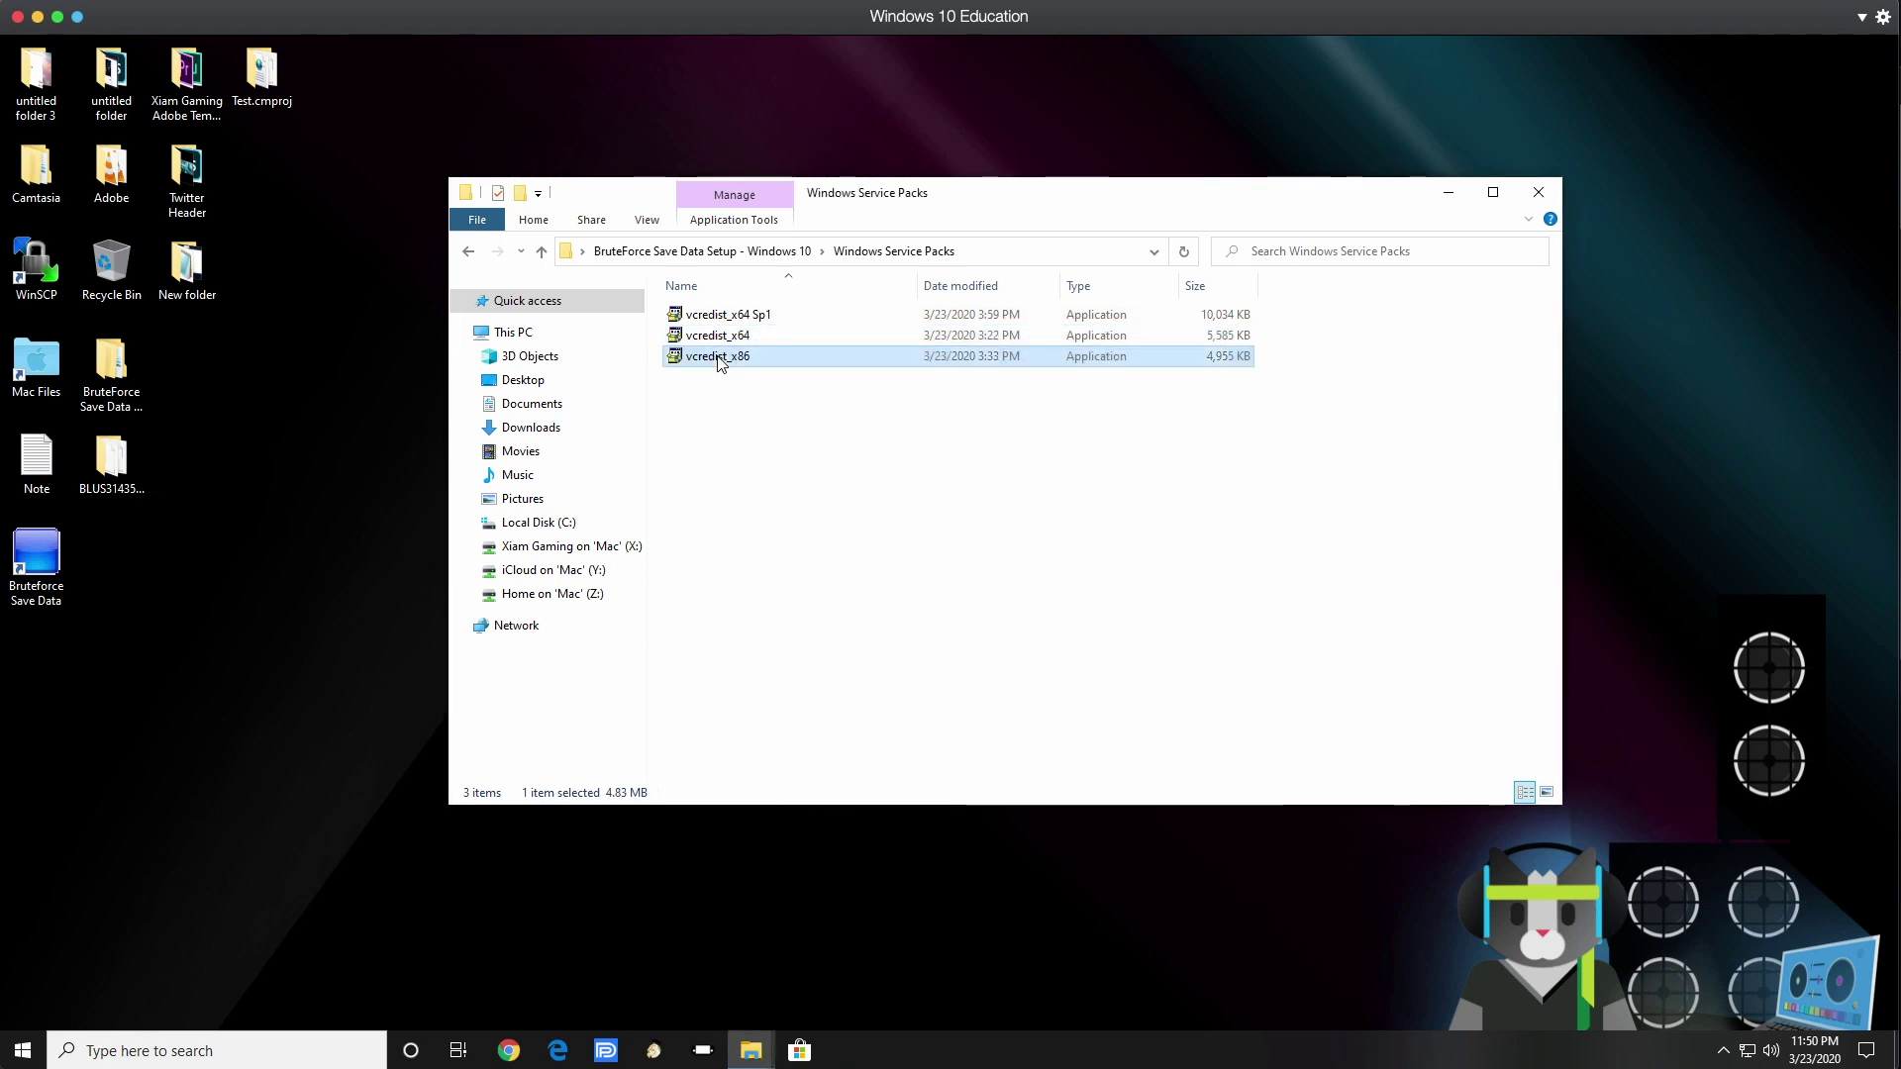
right_click(720, 362)
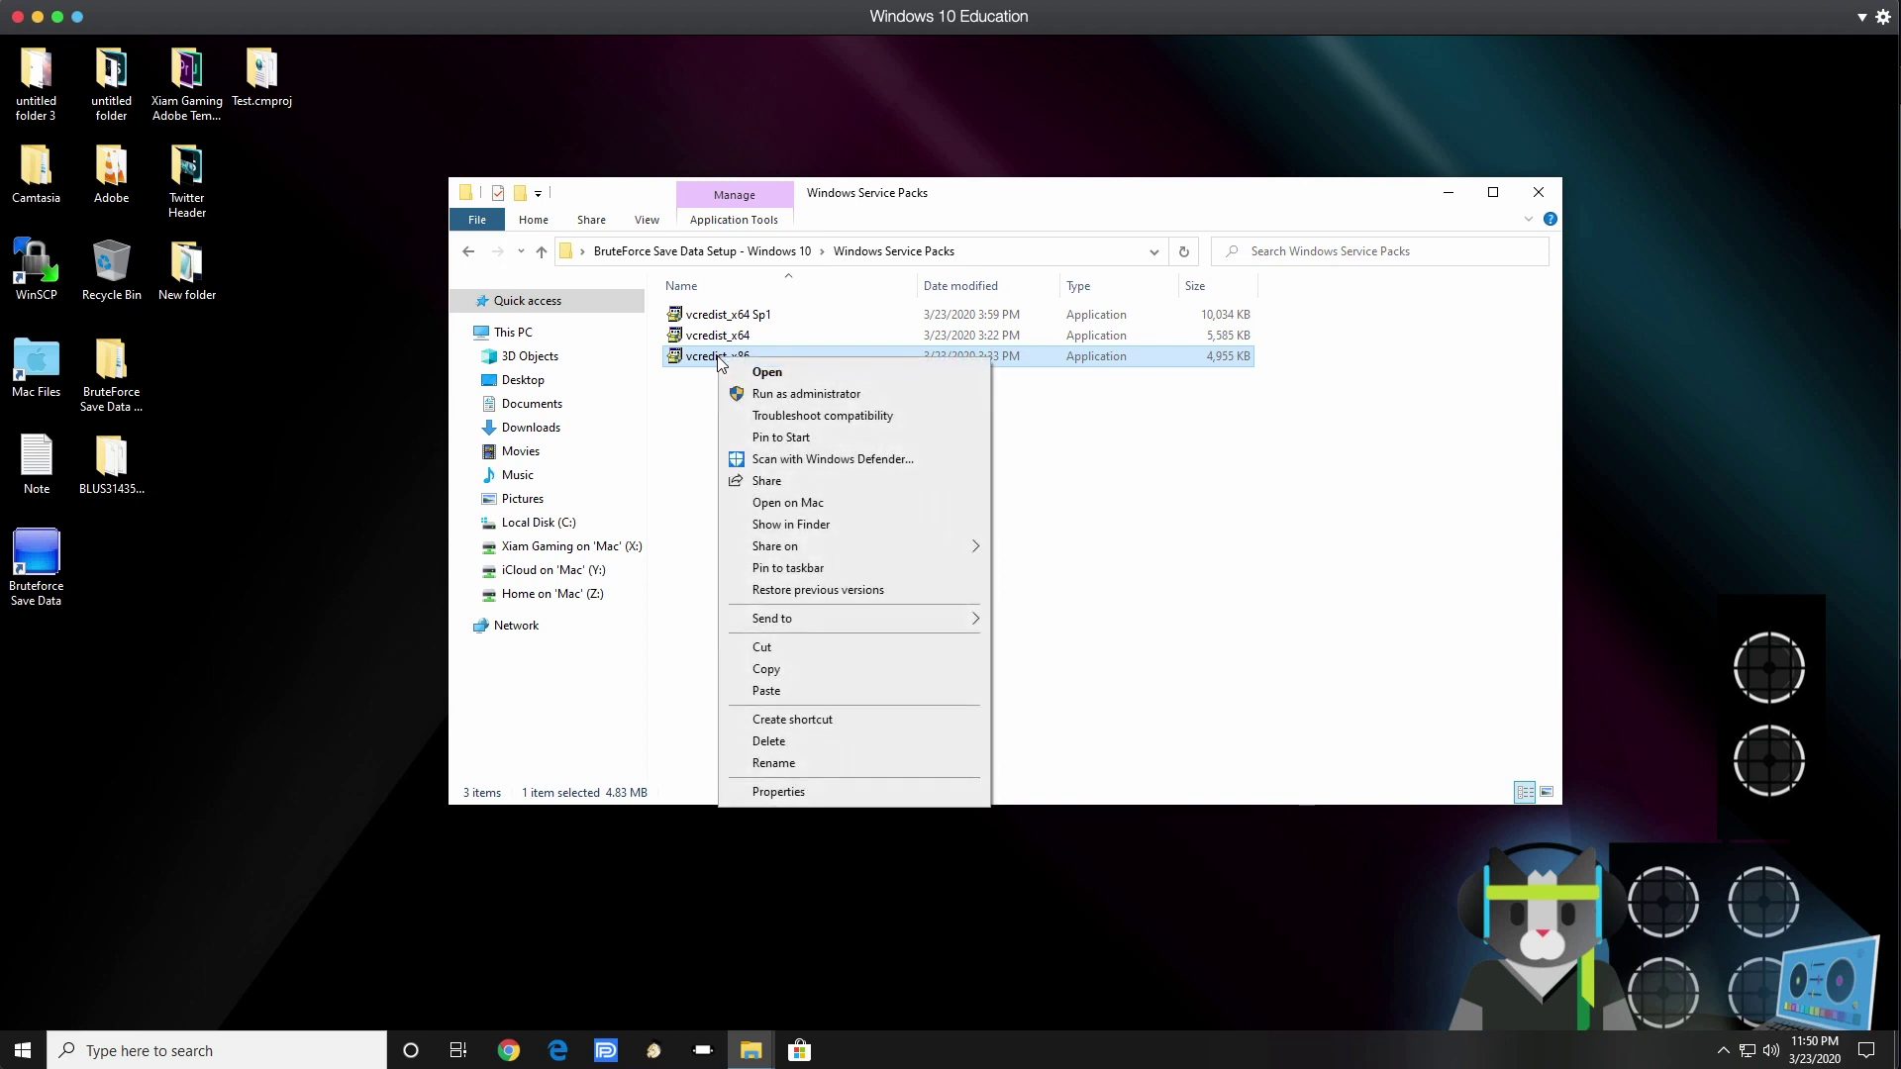
left_click(789, 394)
left_click(1008, 658)
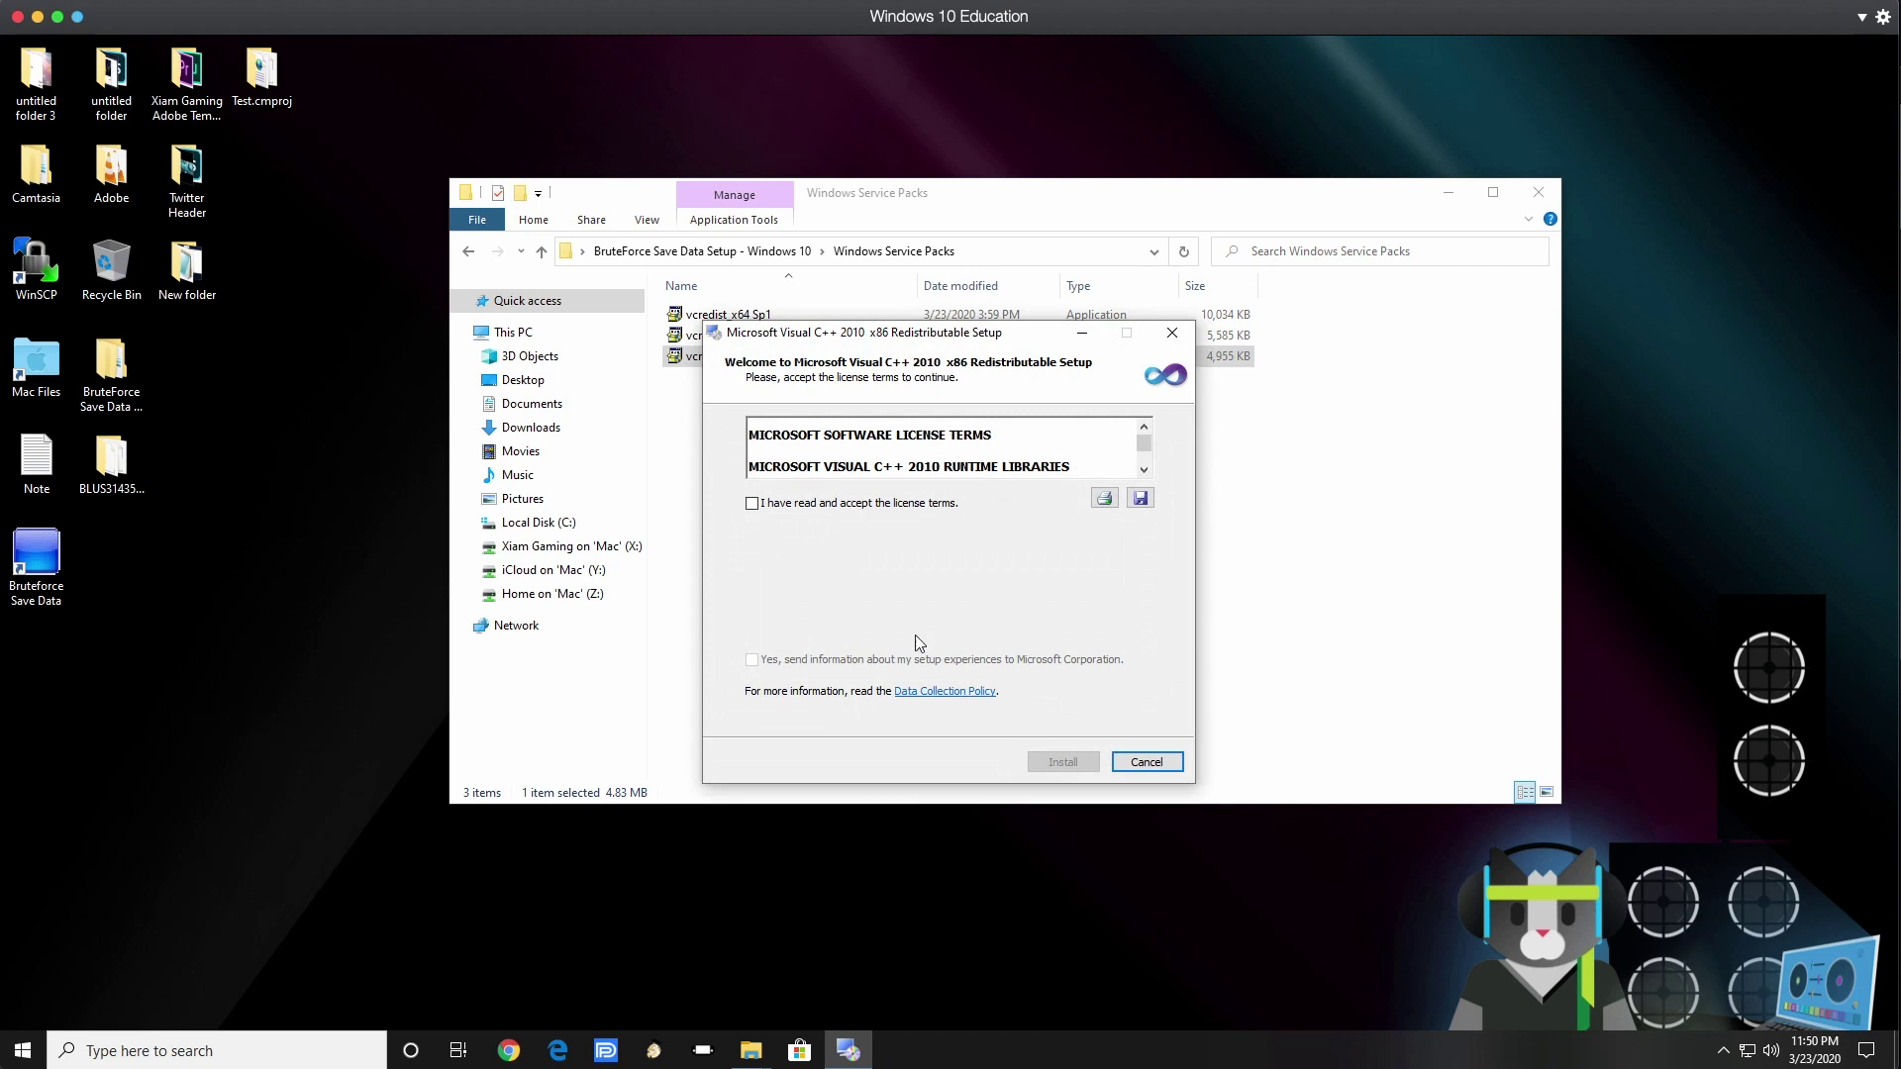
left_click(751, 503)
left_click(1082, 764)
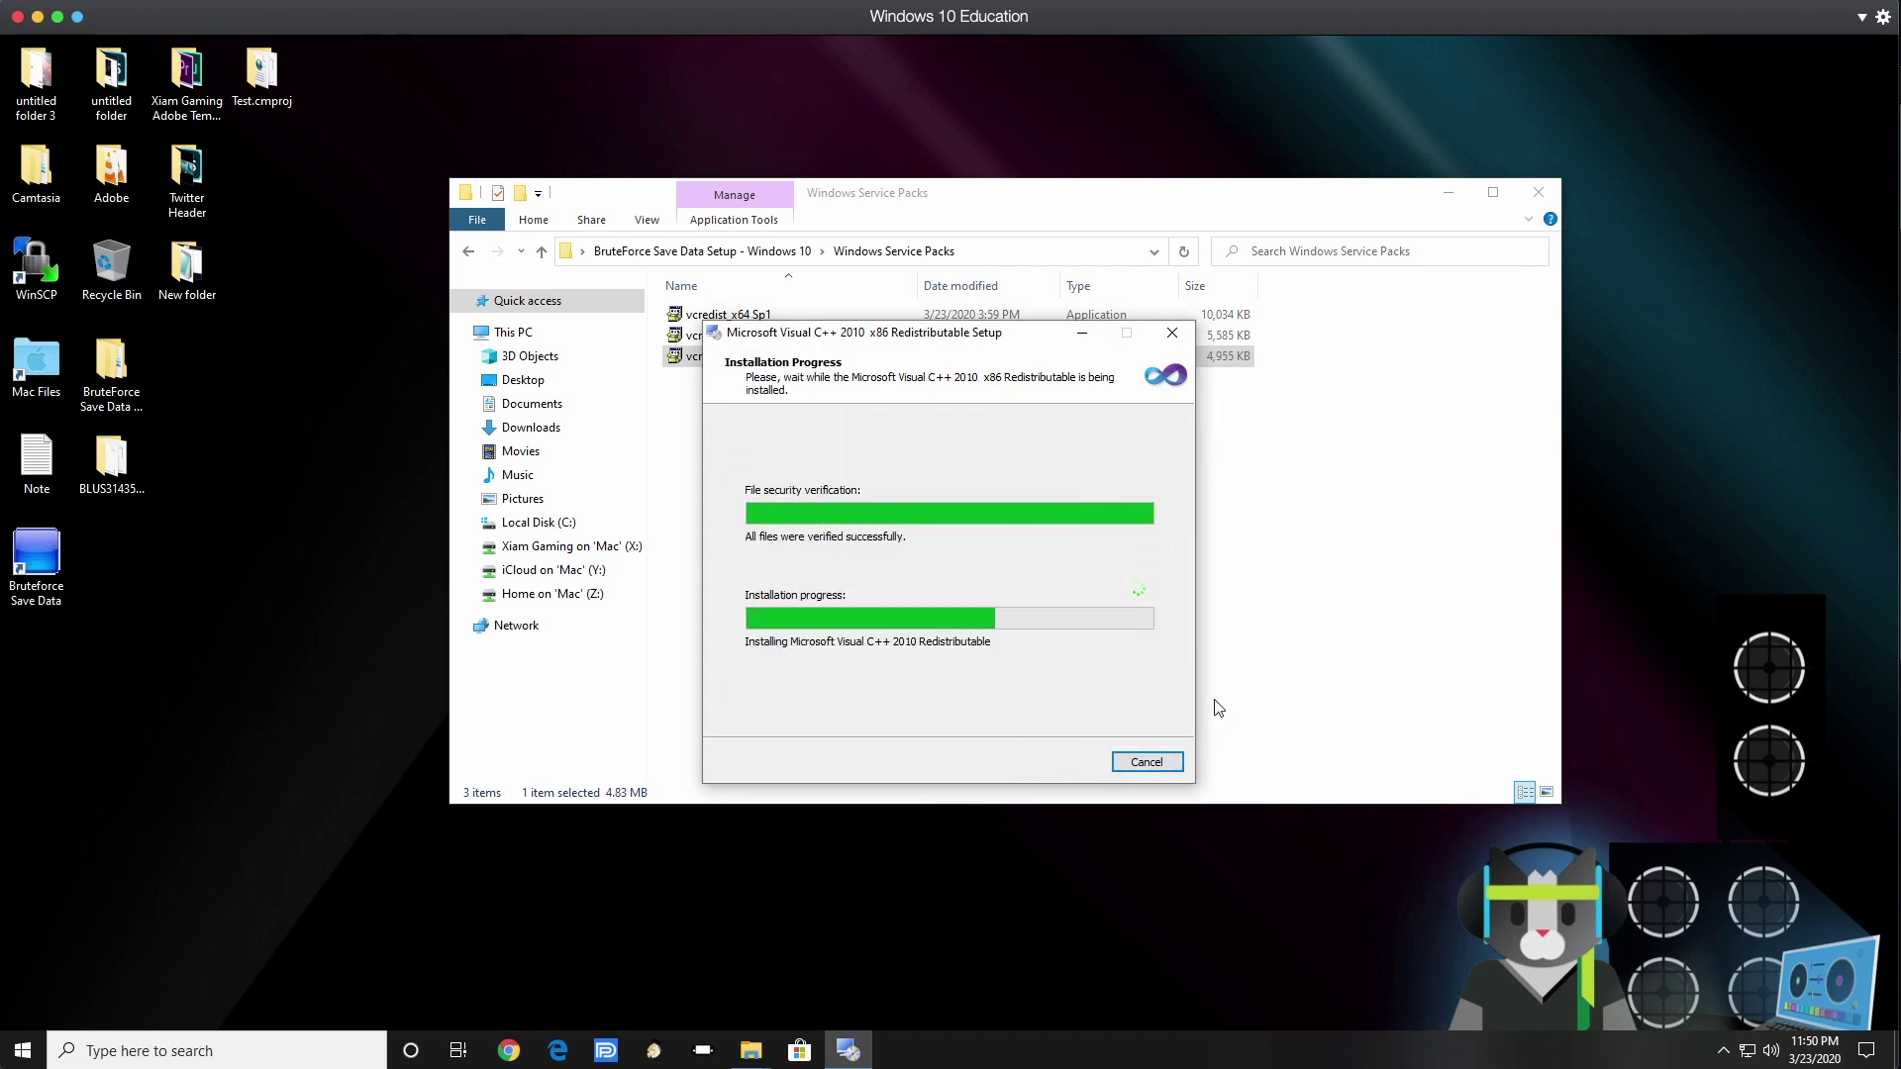
left_click(1146, 761)
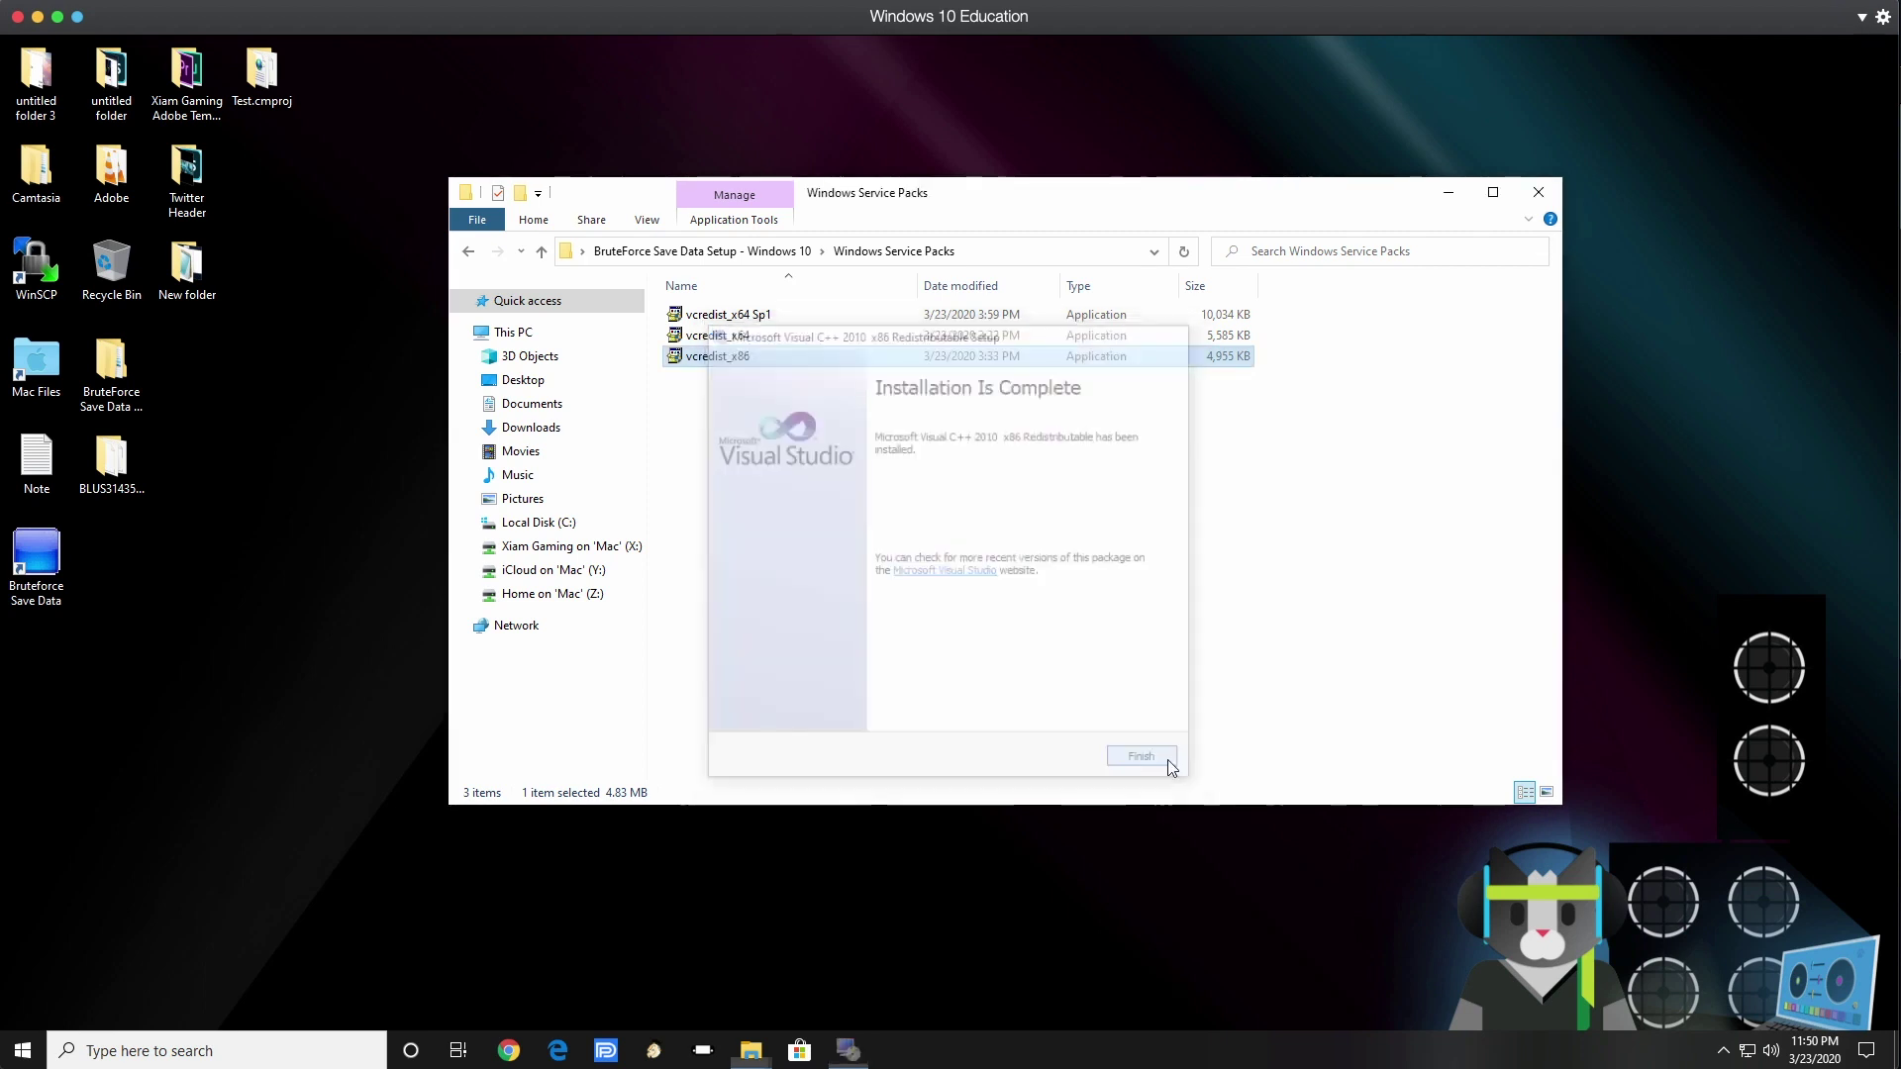
left_click(1547, 196)
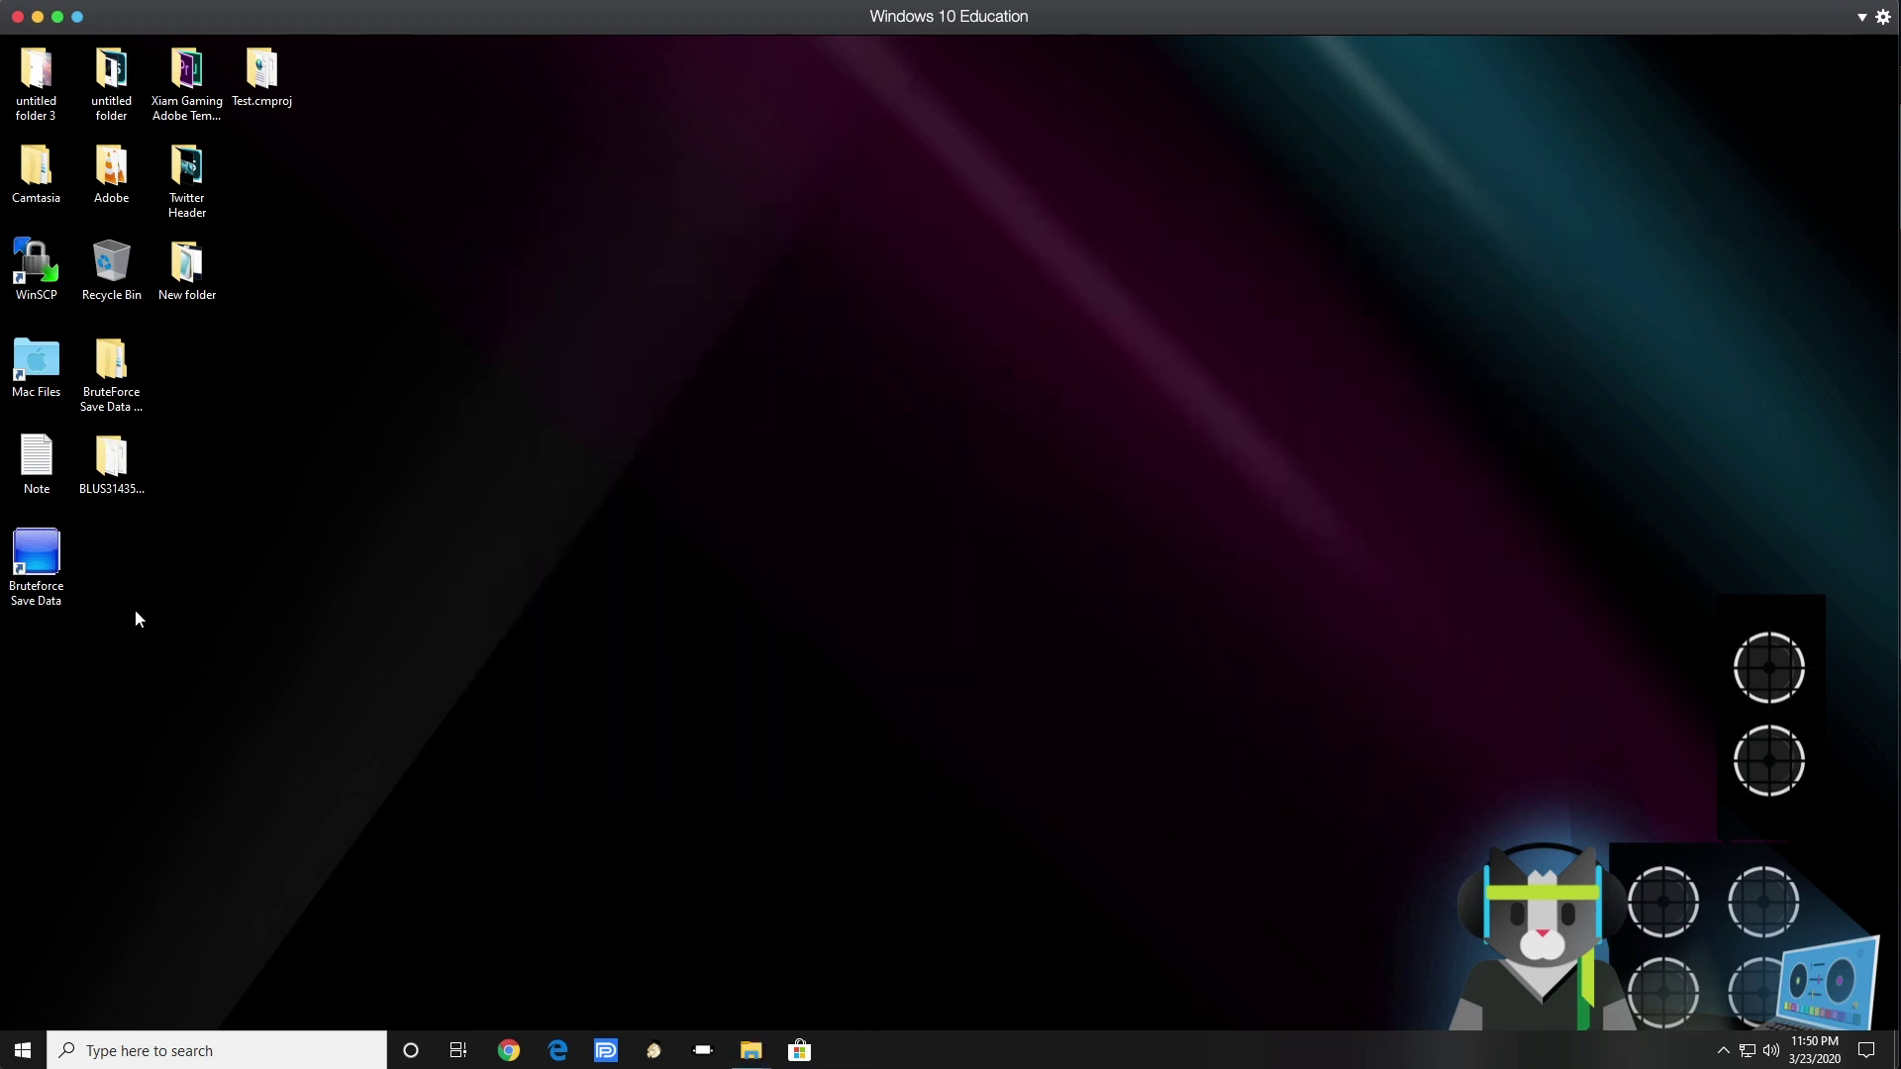
Step: Run Bruteforce Save Data as administrator from the desktop, then download the cheats repository update and close the repository window
right_click(42, 556)
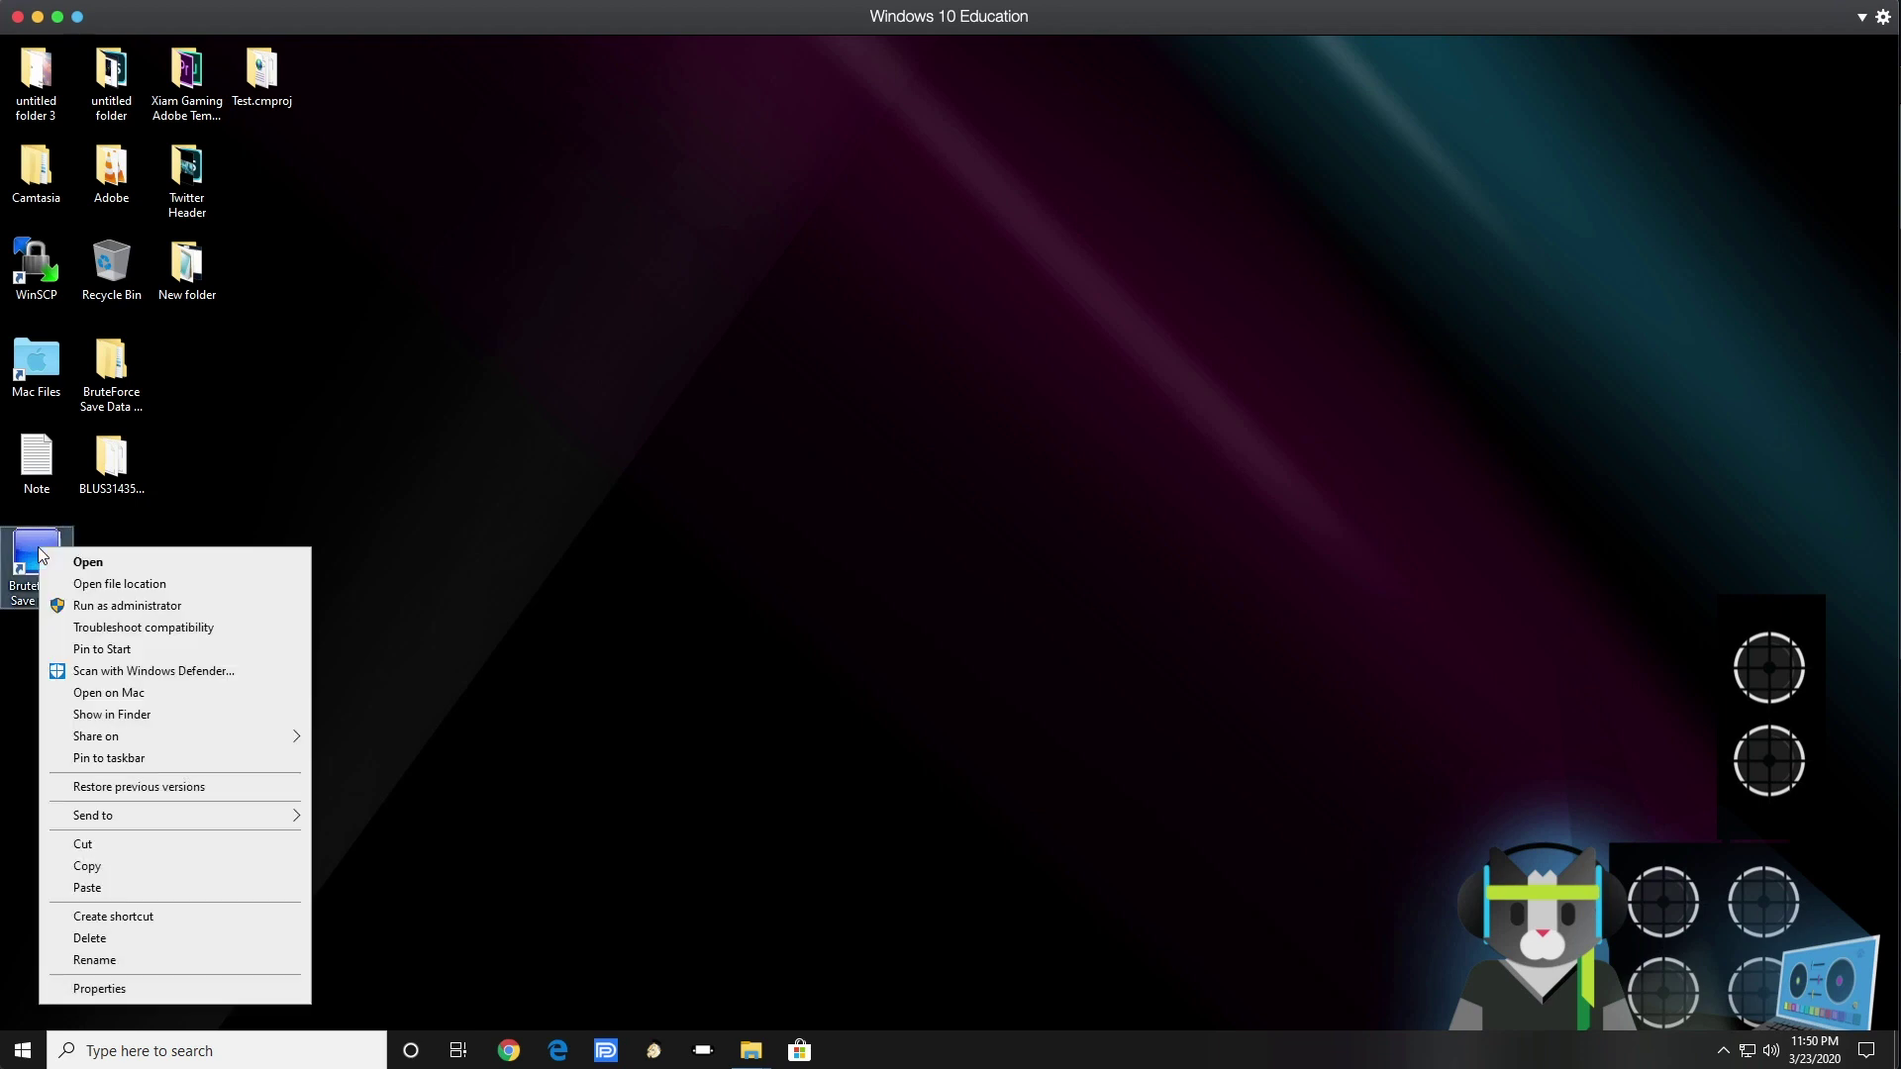
left_click(89, 607)
left_click(877, 691)
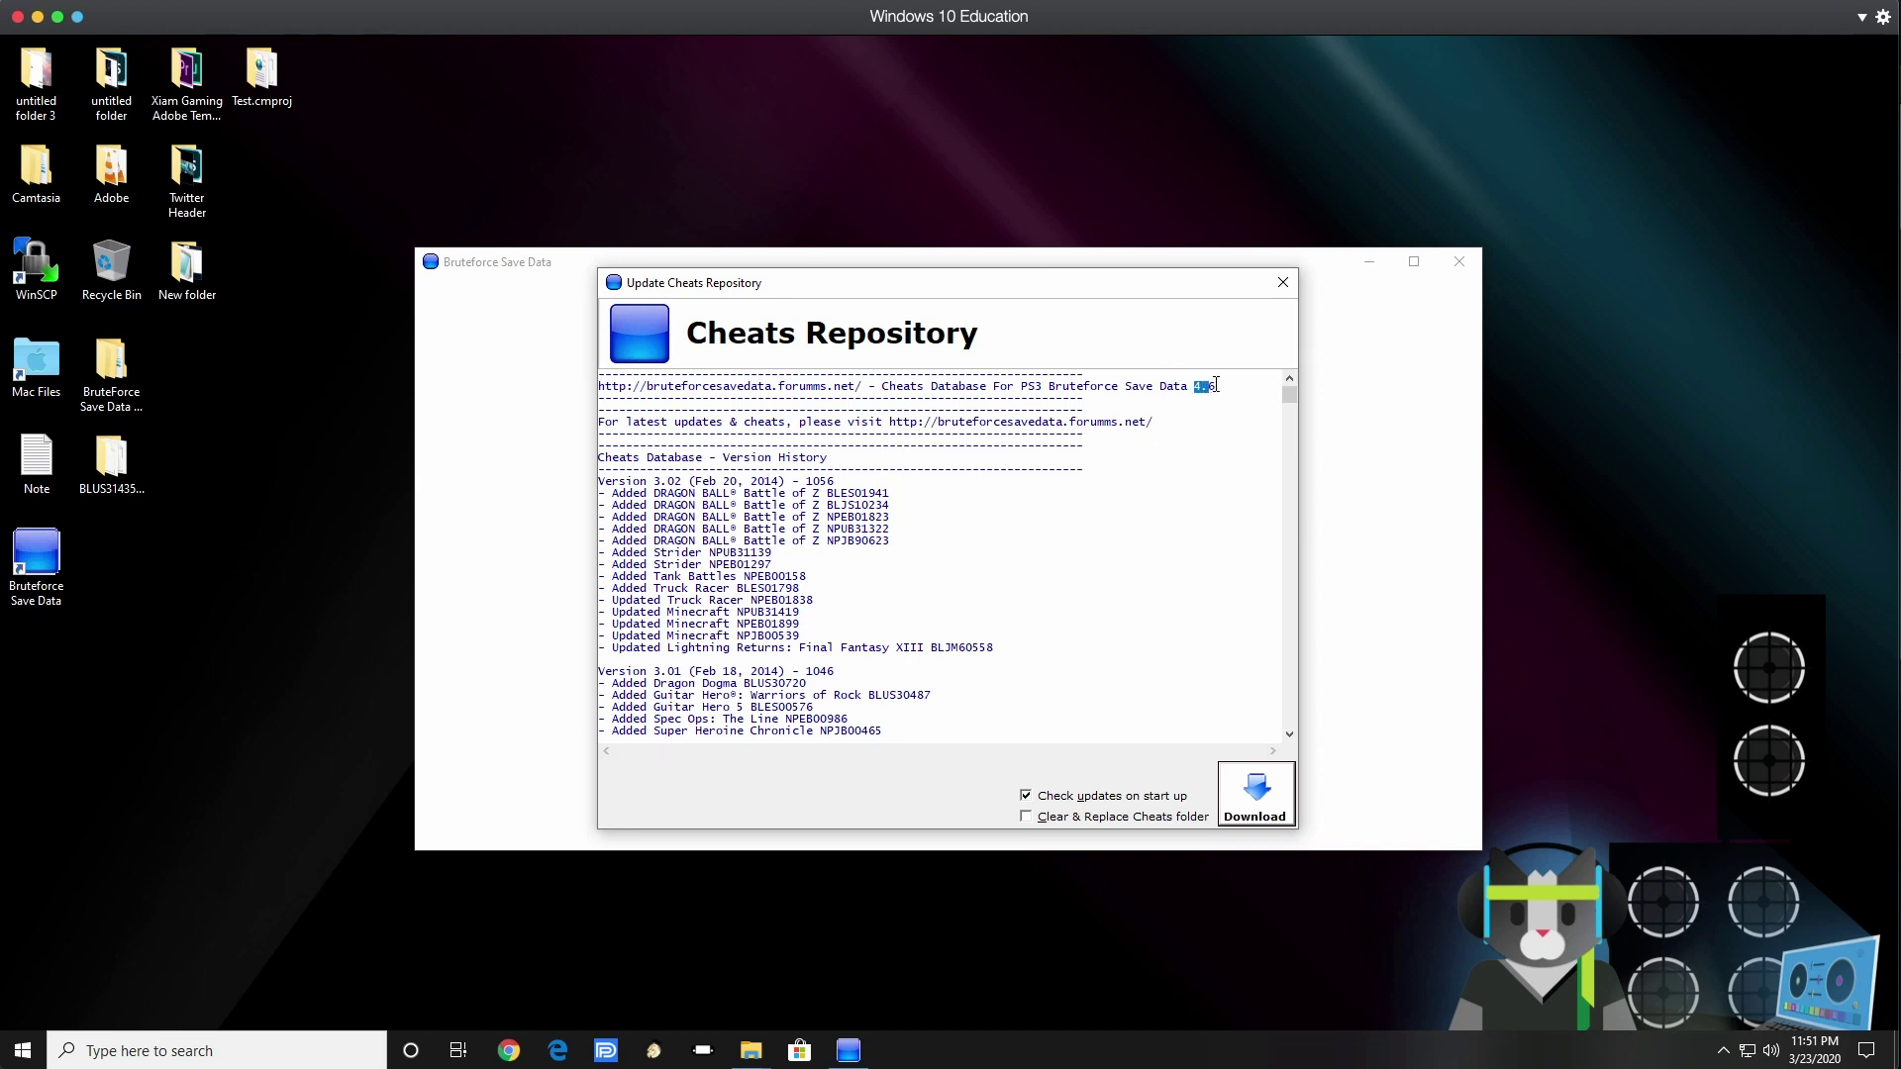
left_click(1269, 814)
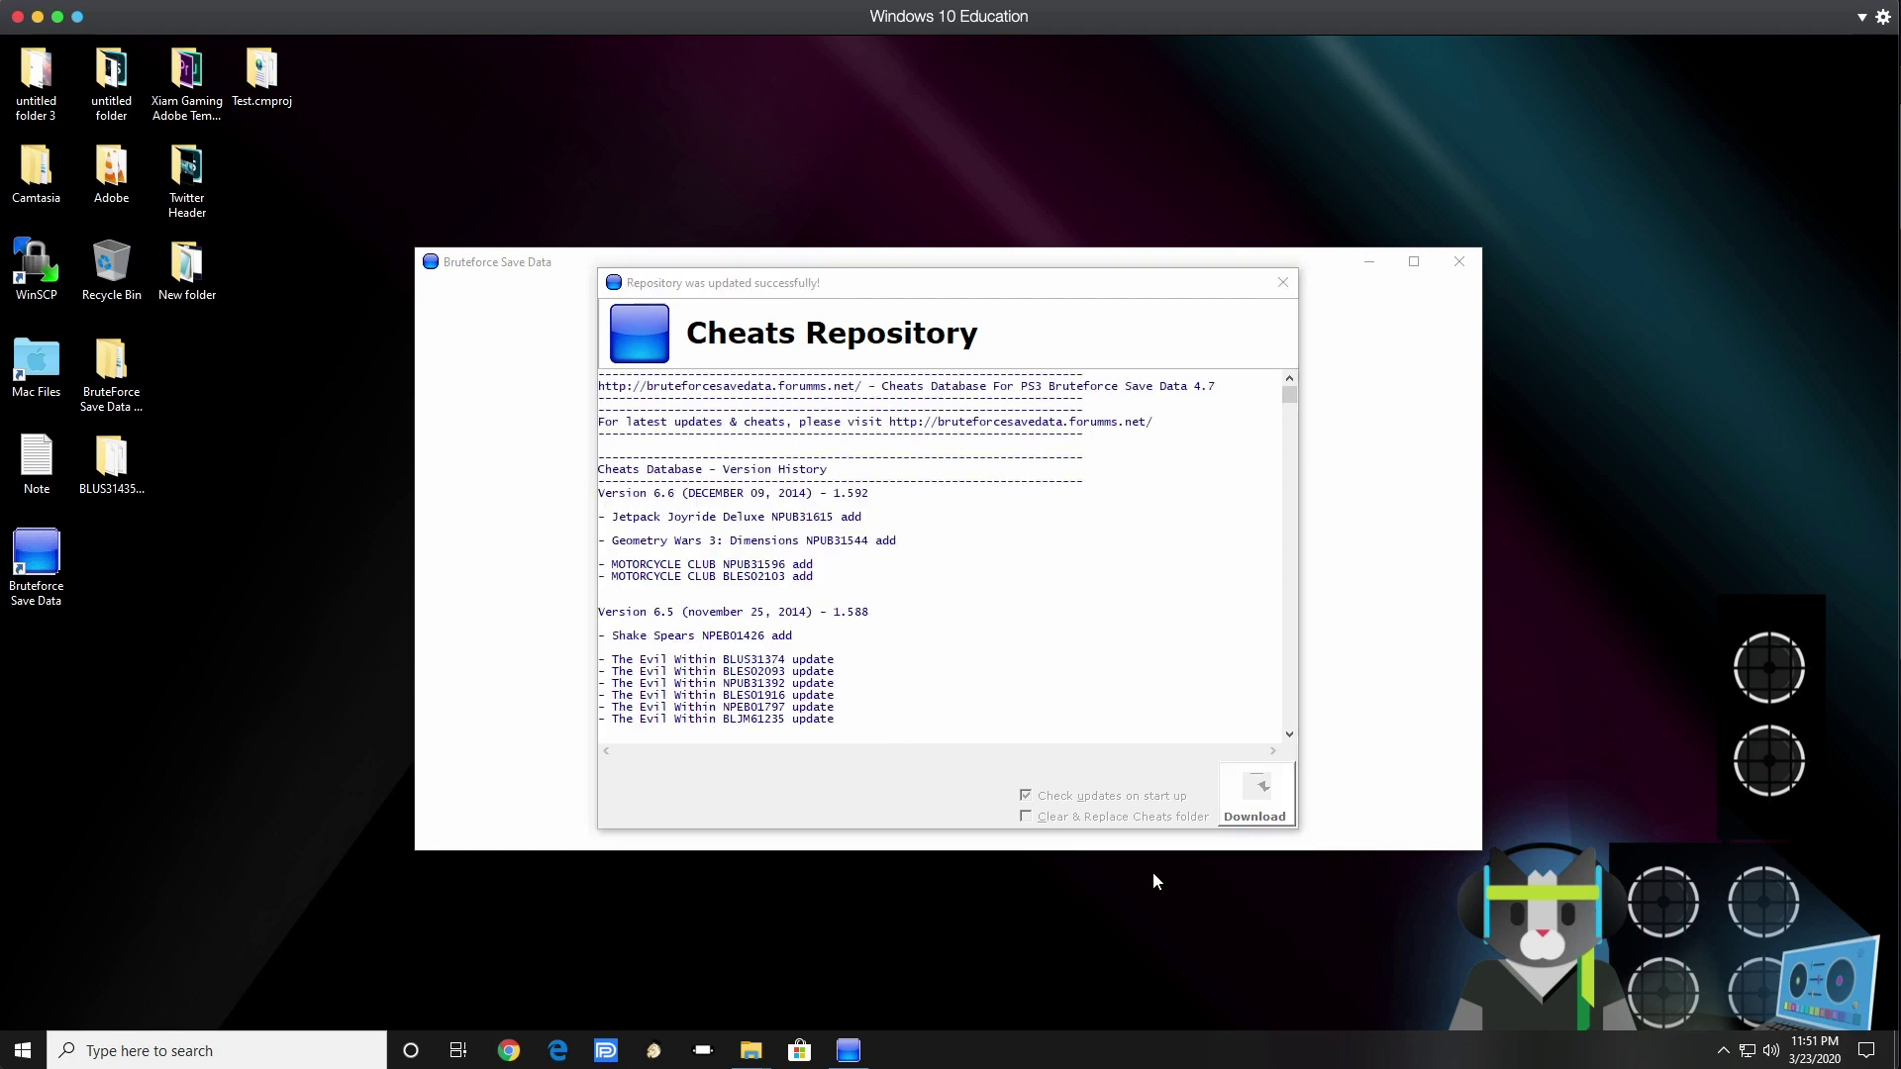
left_click(1047, 608)
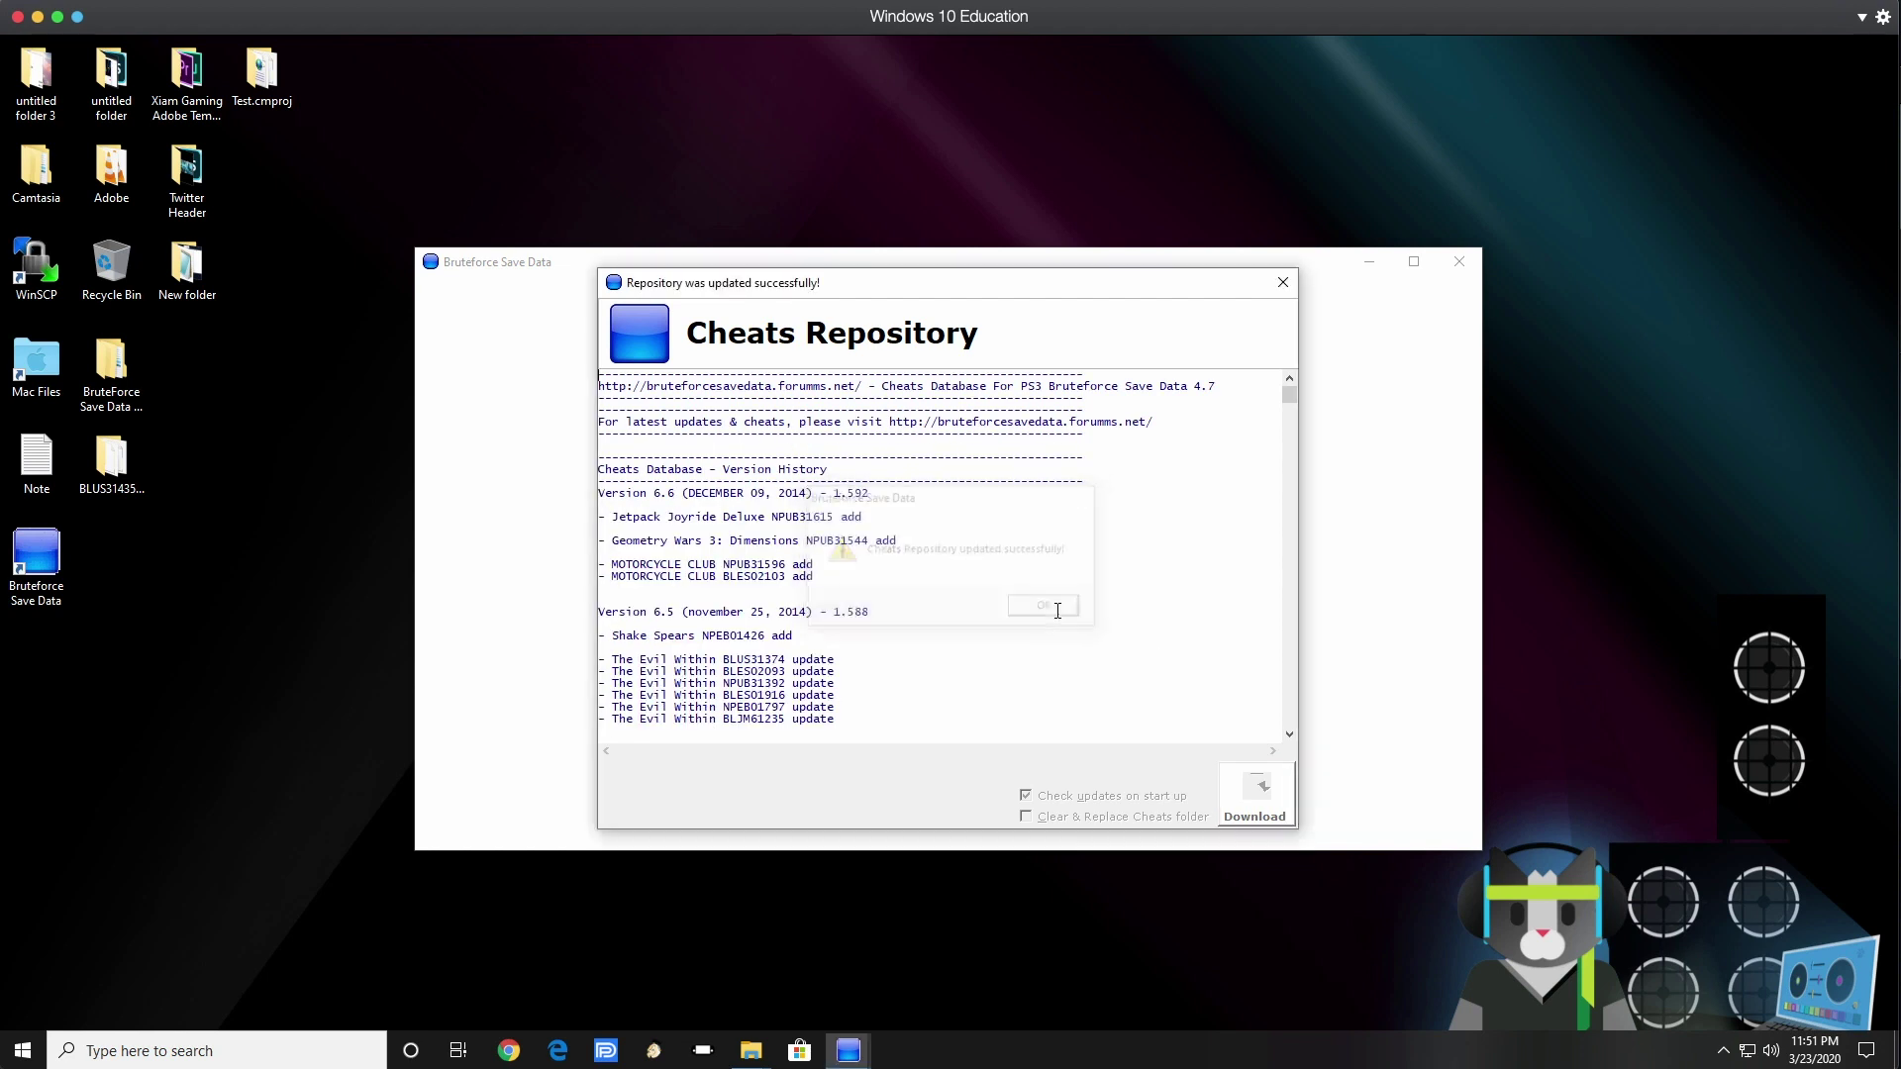
left_click(1283, 283)
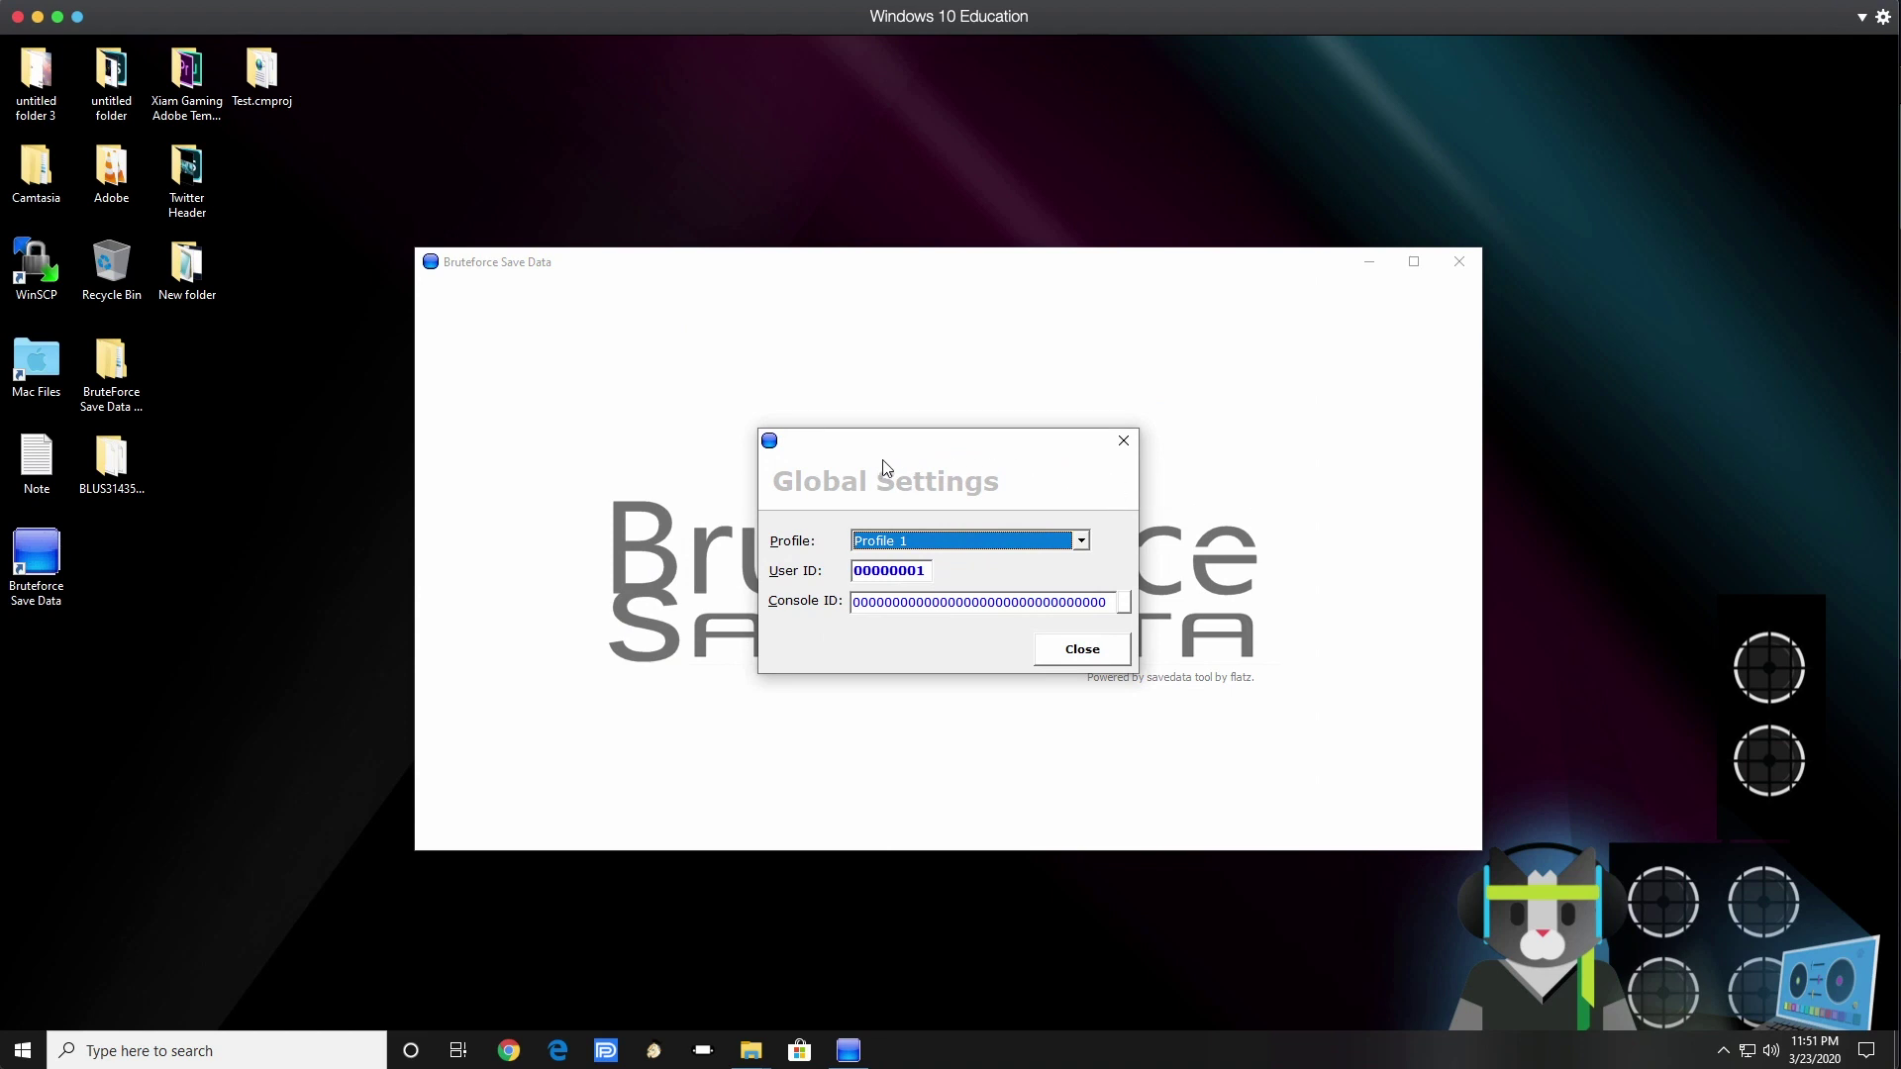
Step: Dismiss Global Settings and set up Profile 0 with PARAM.SFO from the desktop folder BLUS31435_SAVE, using the owner's nickname as friendly name
left_click(1083, 653)
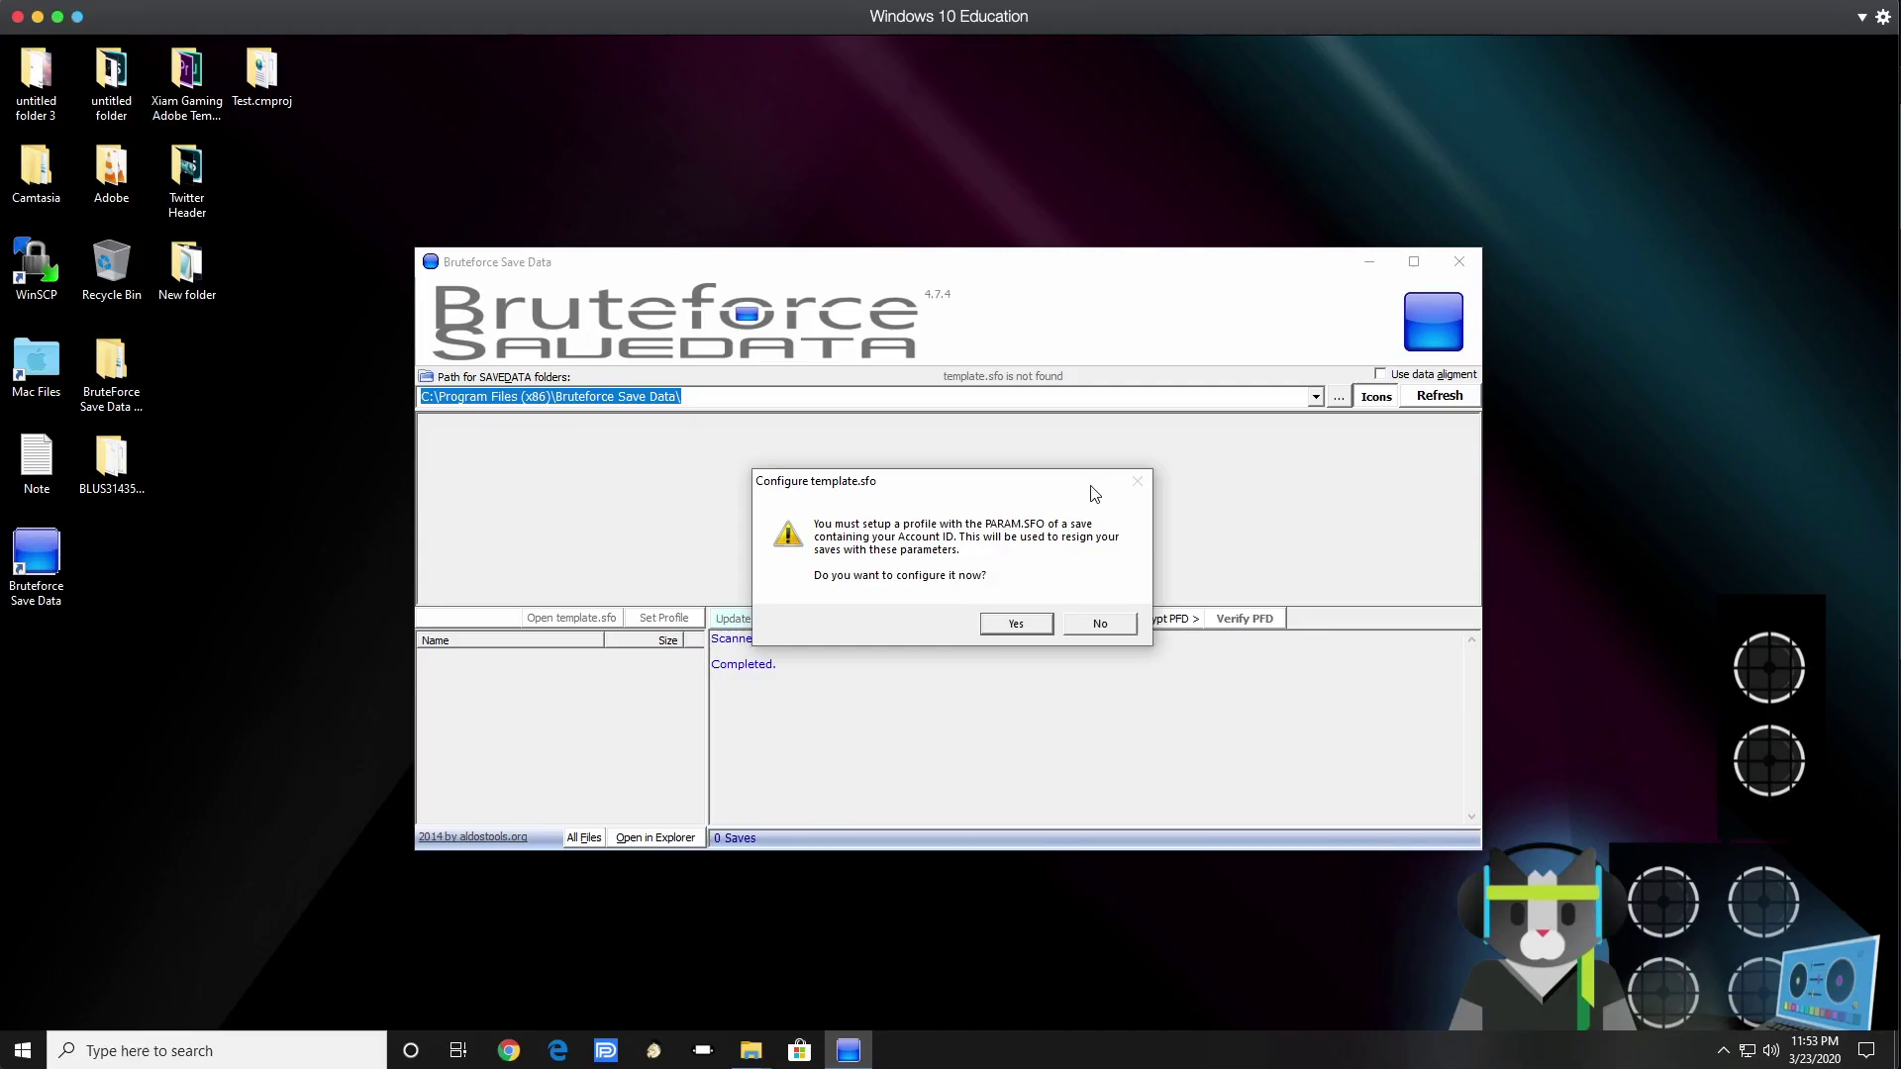
left_click(1020, 626)
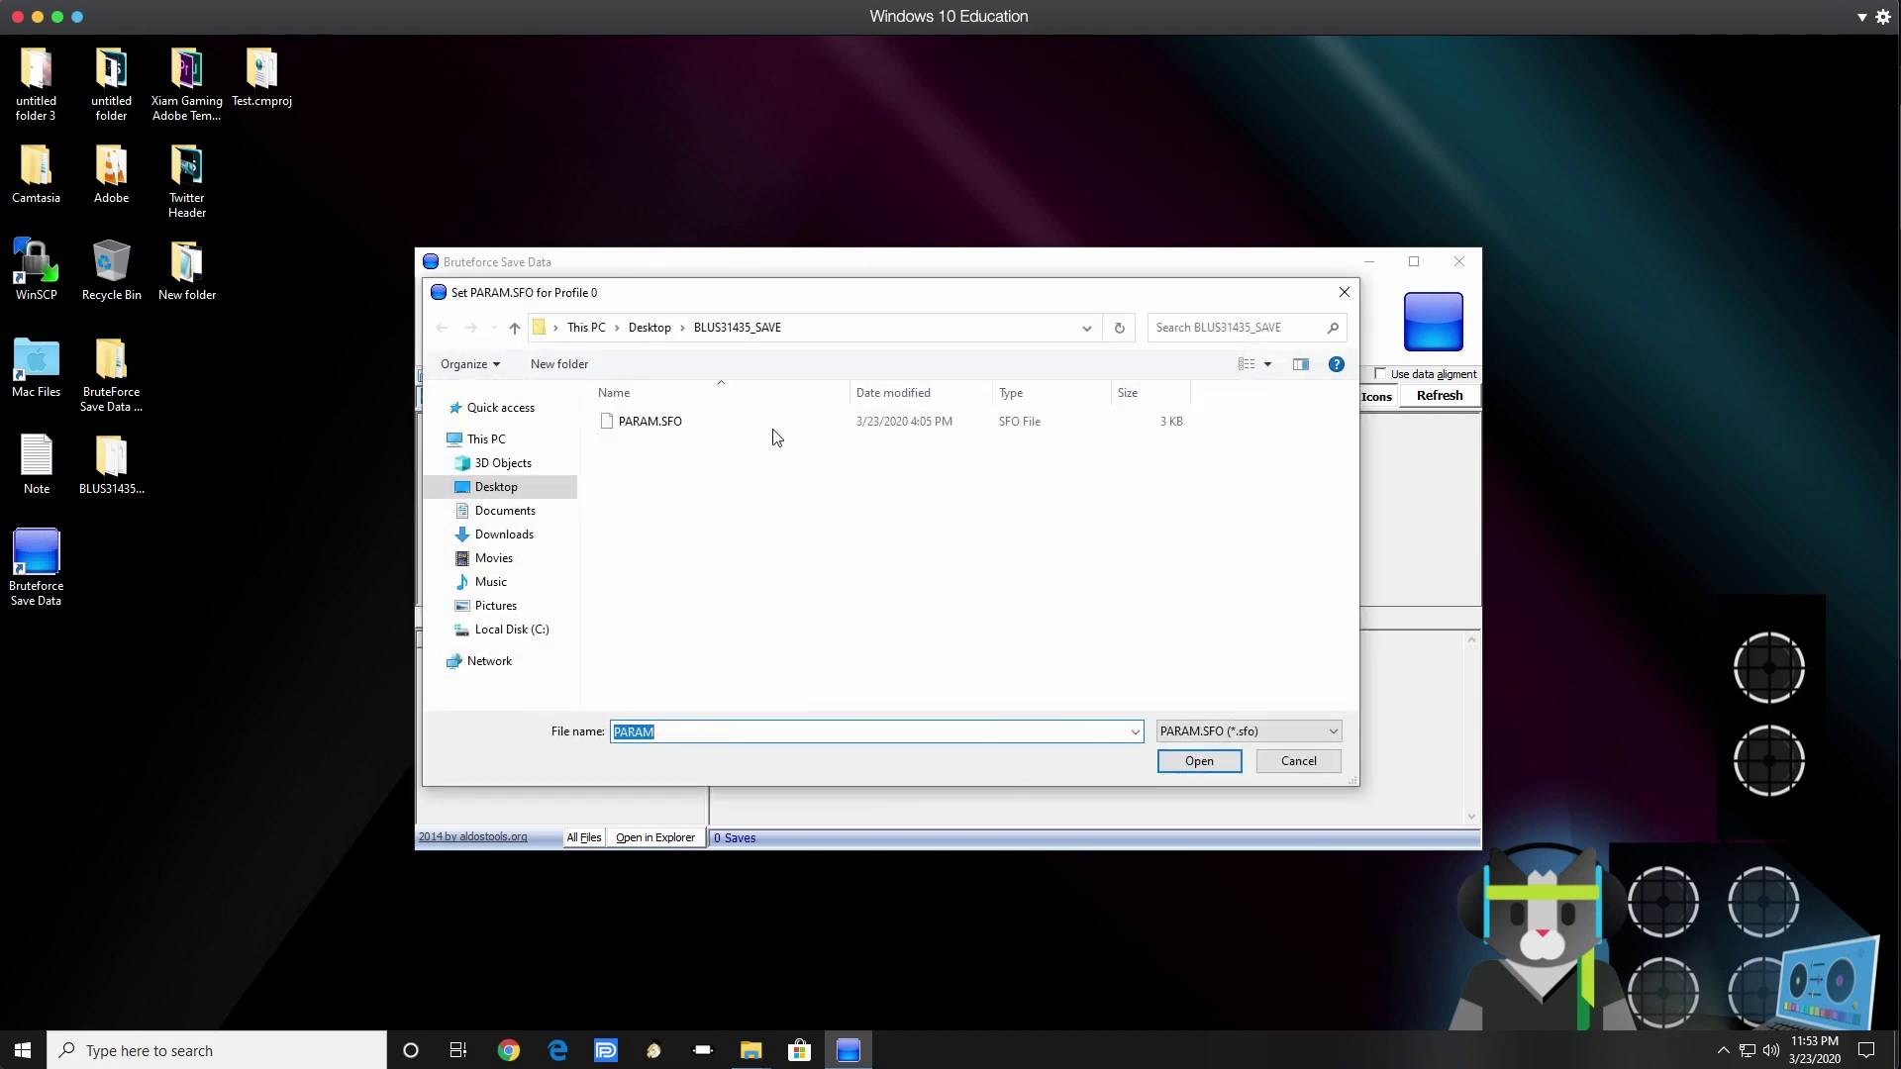
left_click(509, 489)
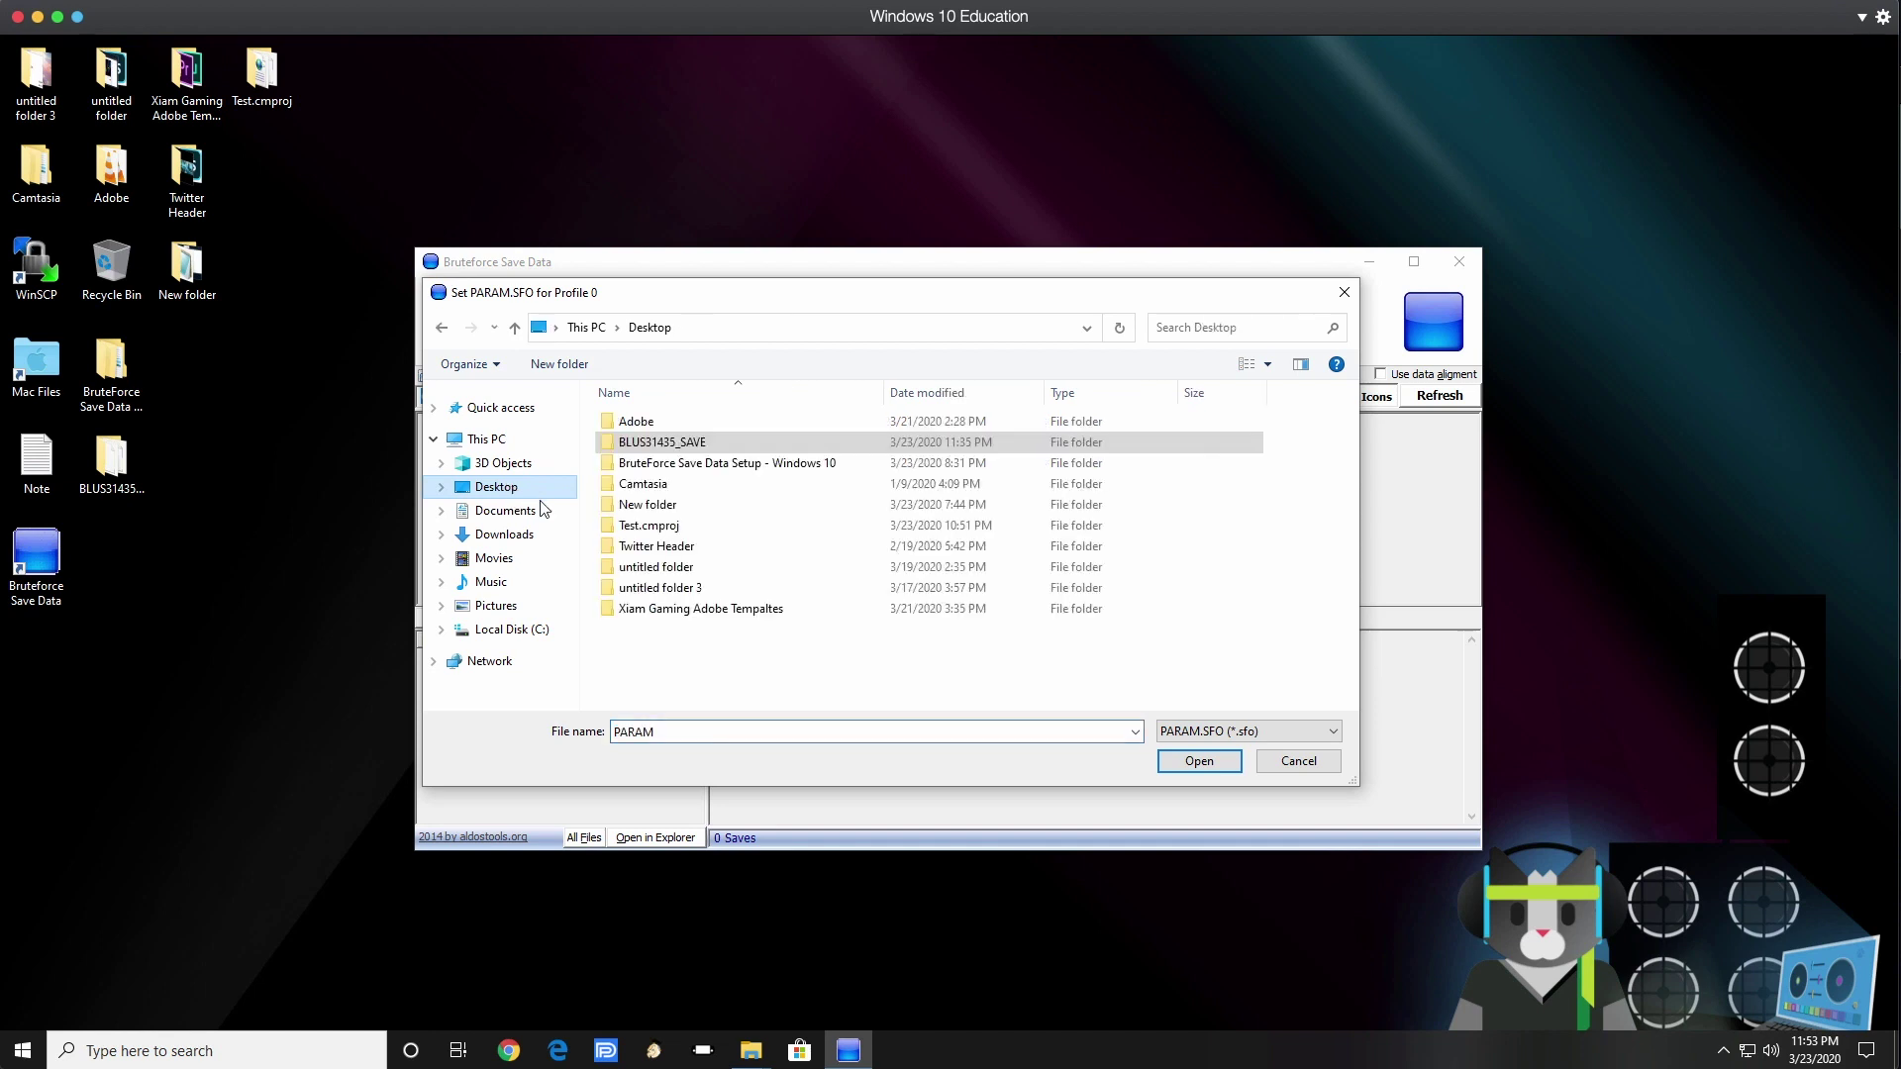
double_click(651, 443)
left_click(650, 423)
left_click(1198, 762)
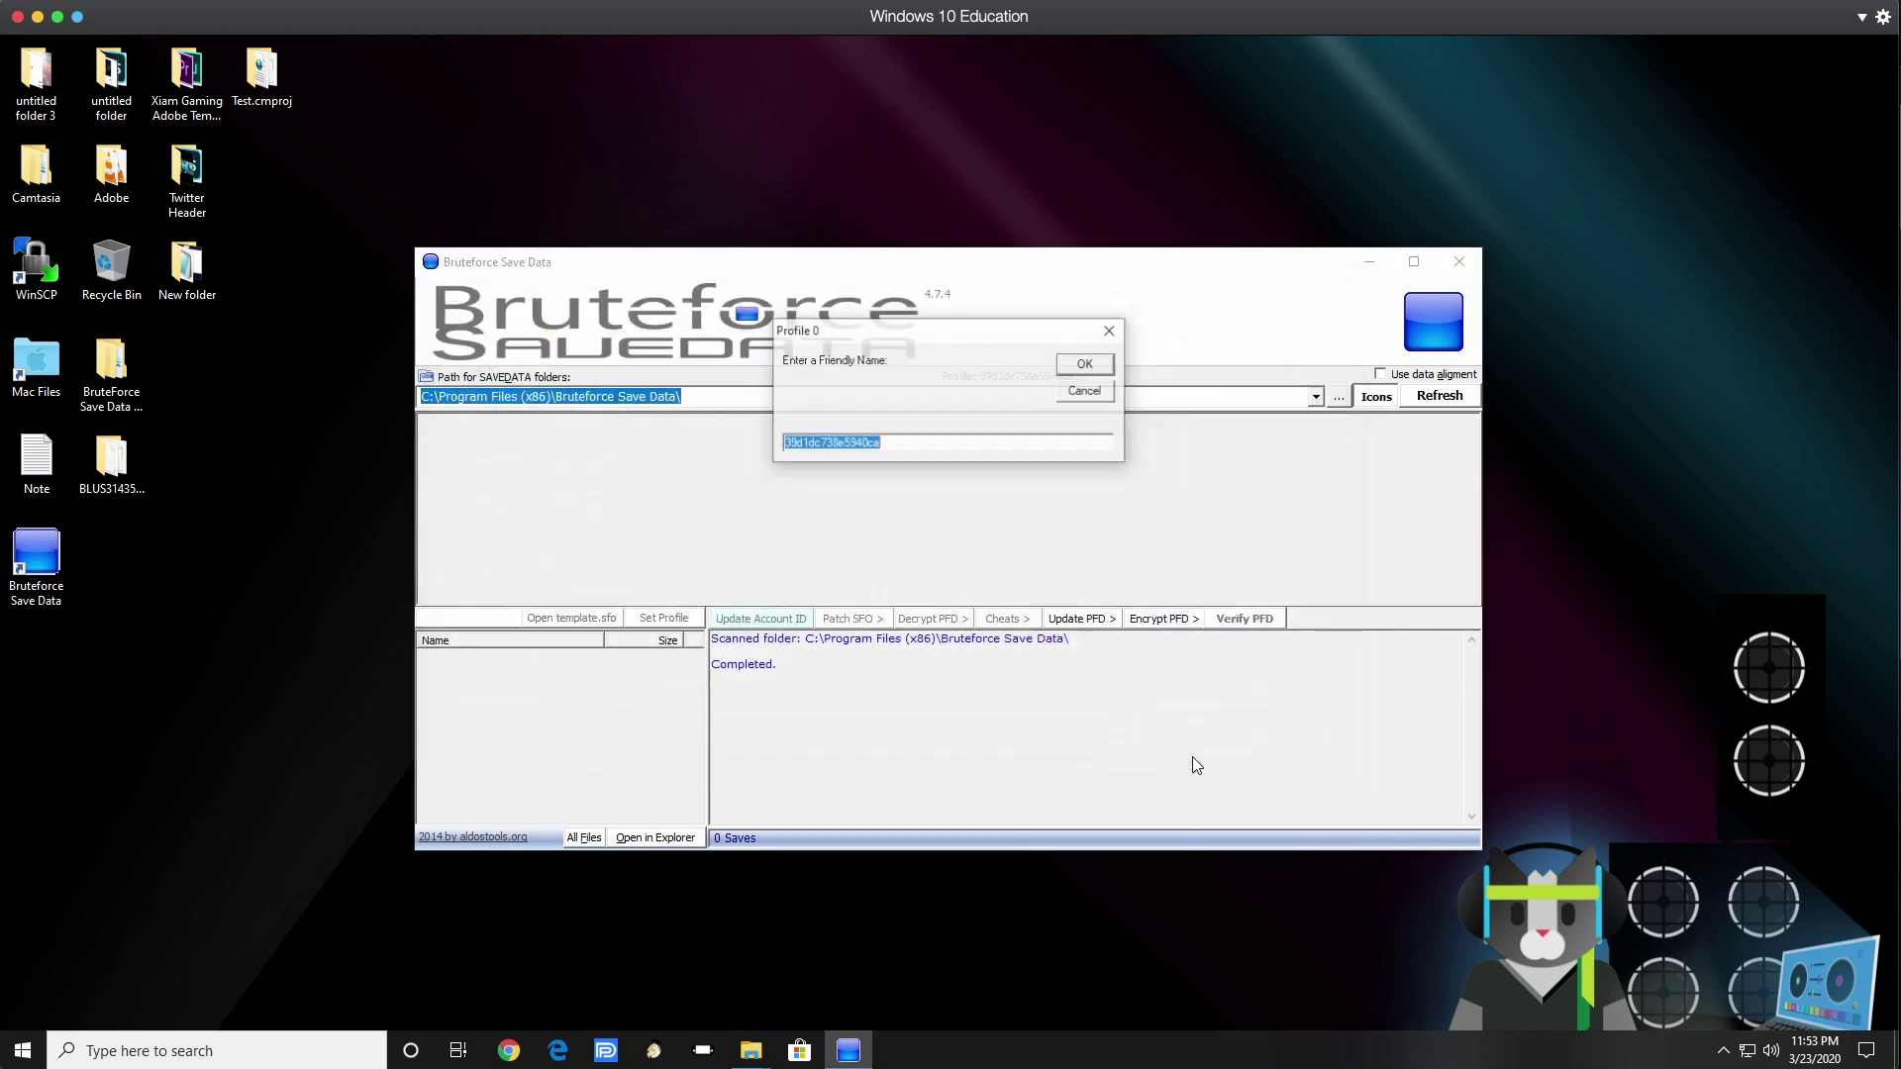
type("Credzz")
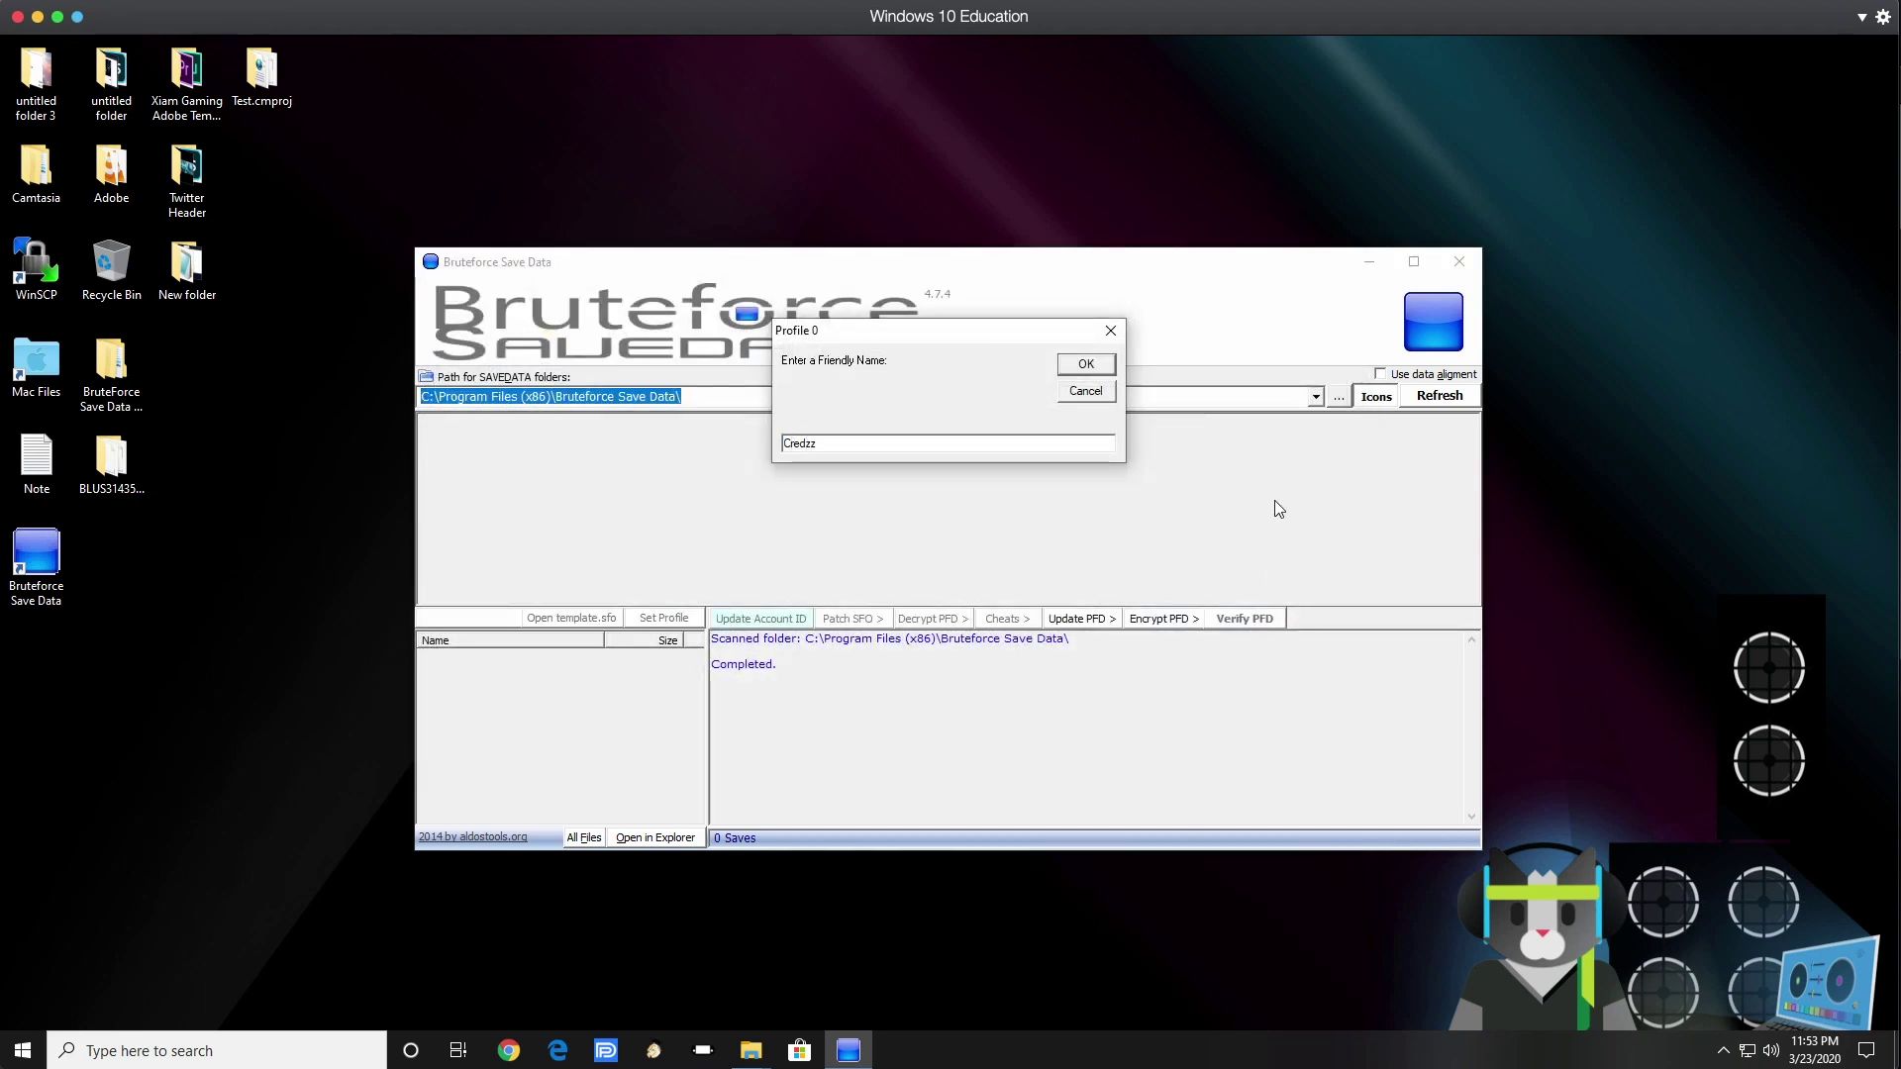
left_click(1085, 367)
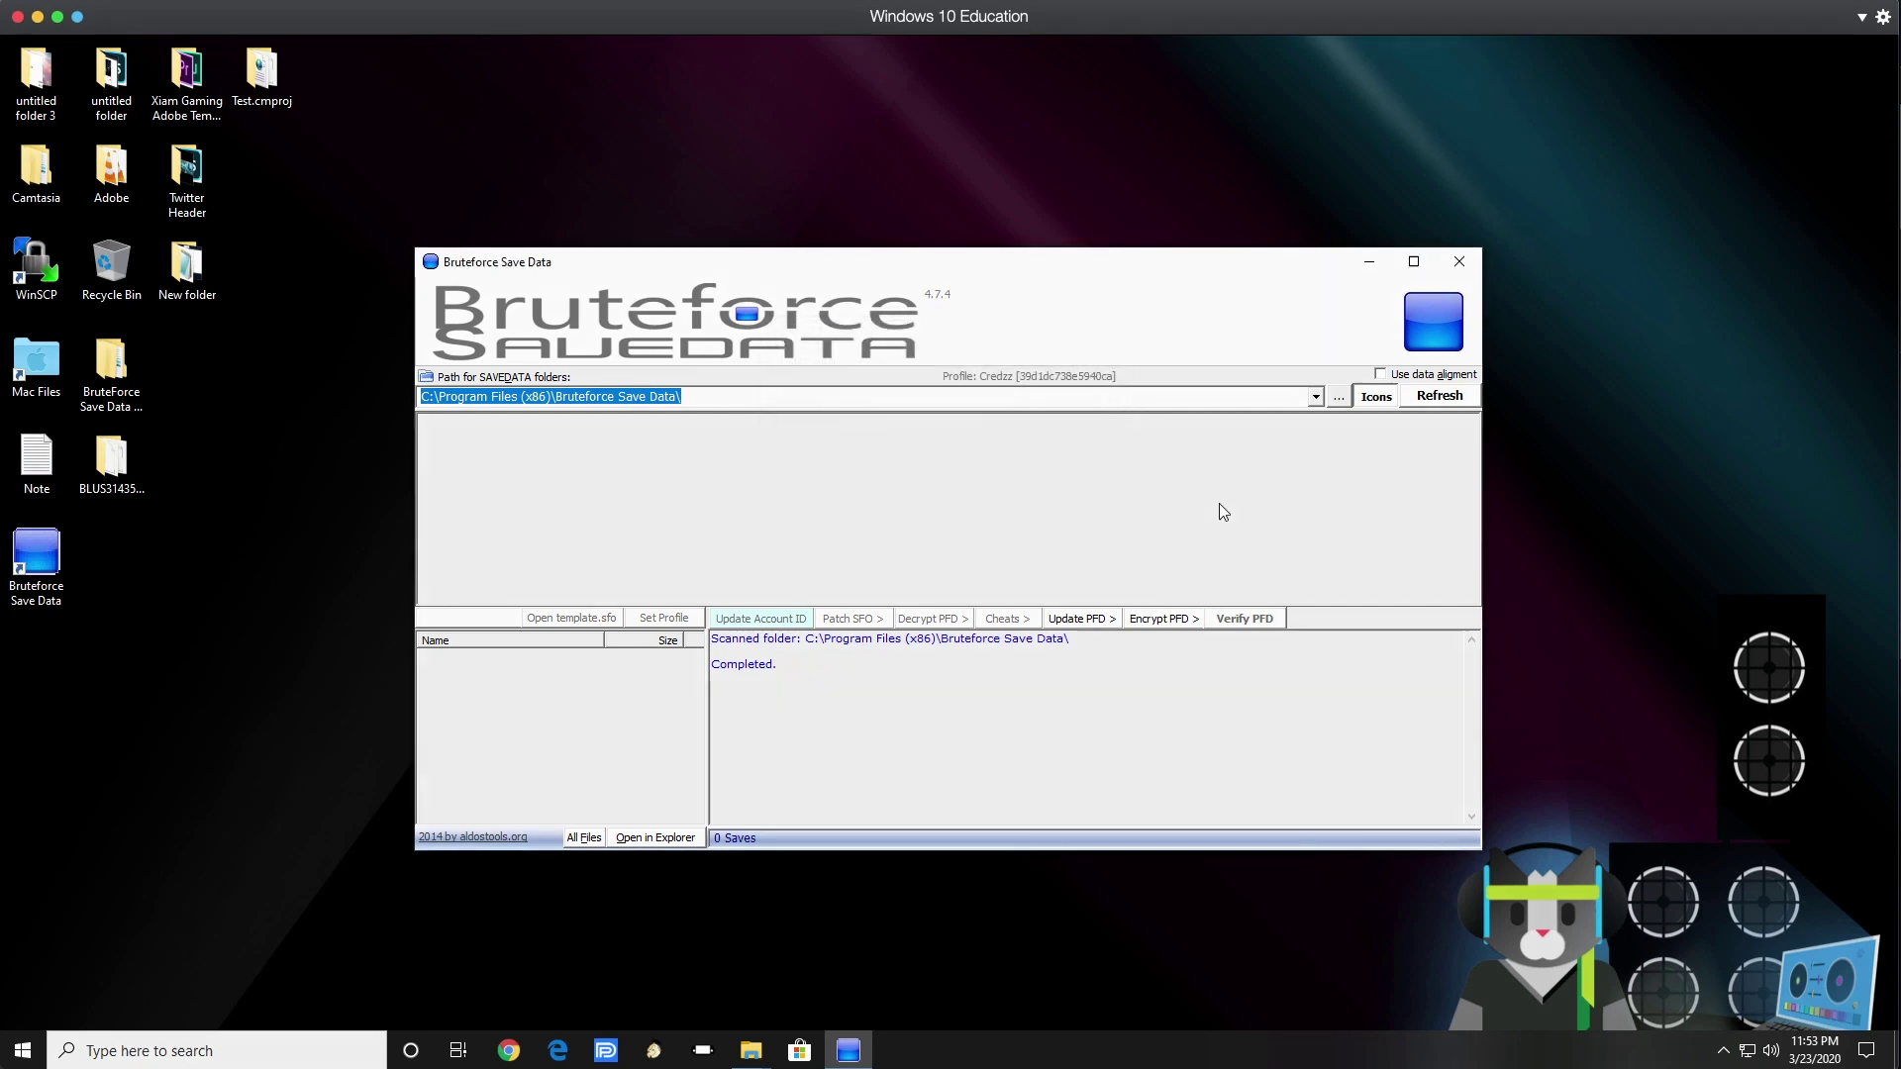
Step: Show the saves as a detailed list and set the save data path to the BLUS31435_SAVE folder on the Desktop
left_click(1377, 396)
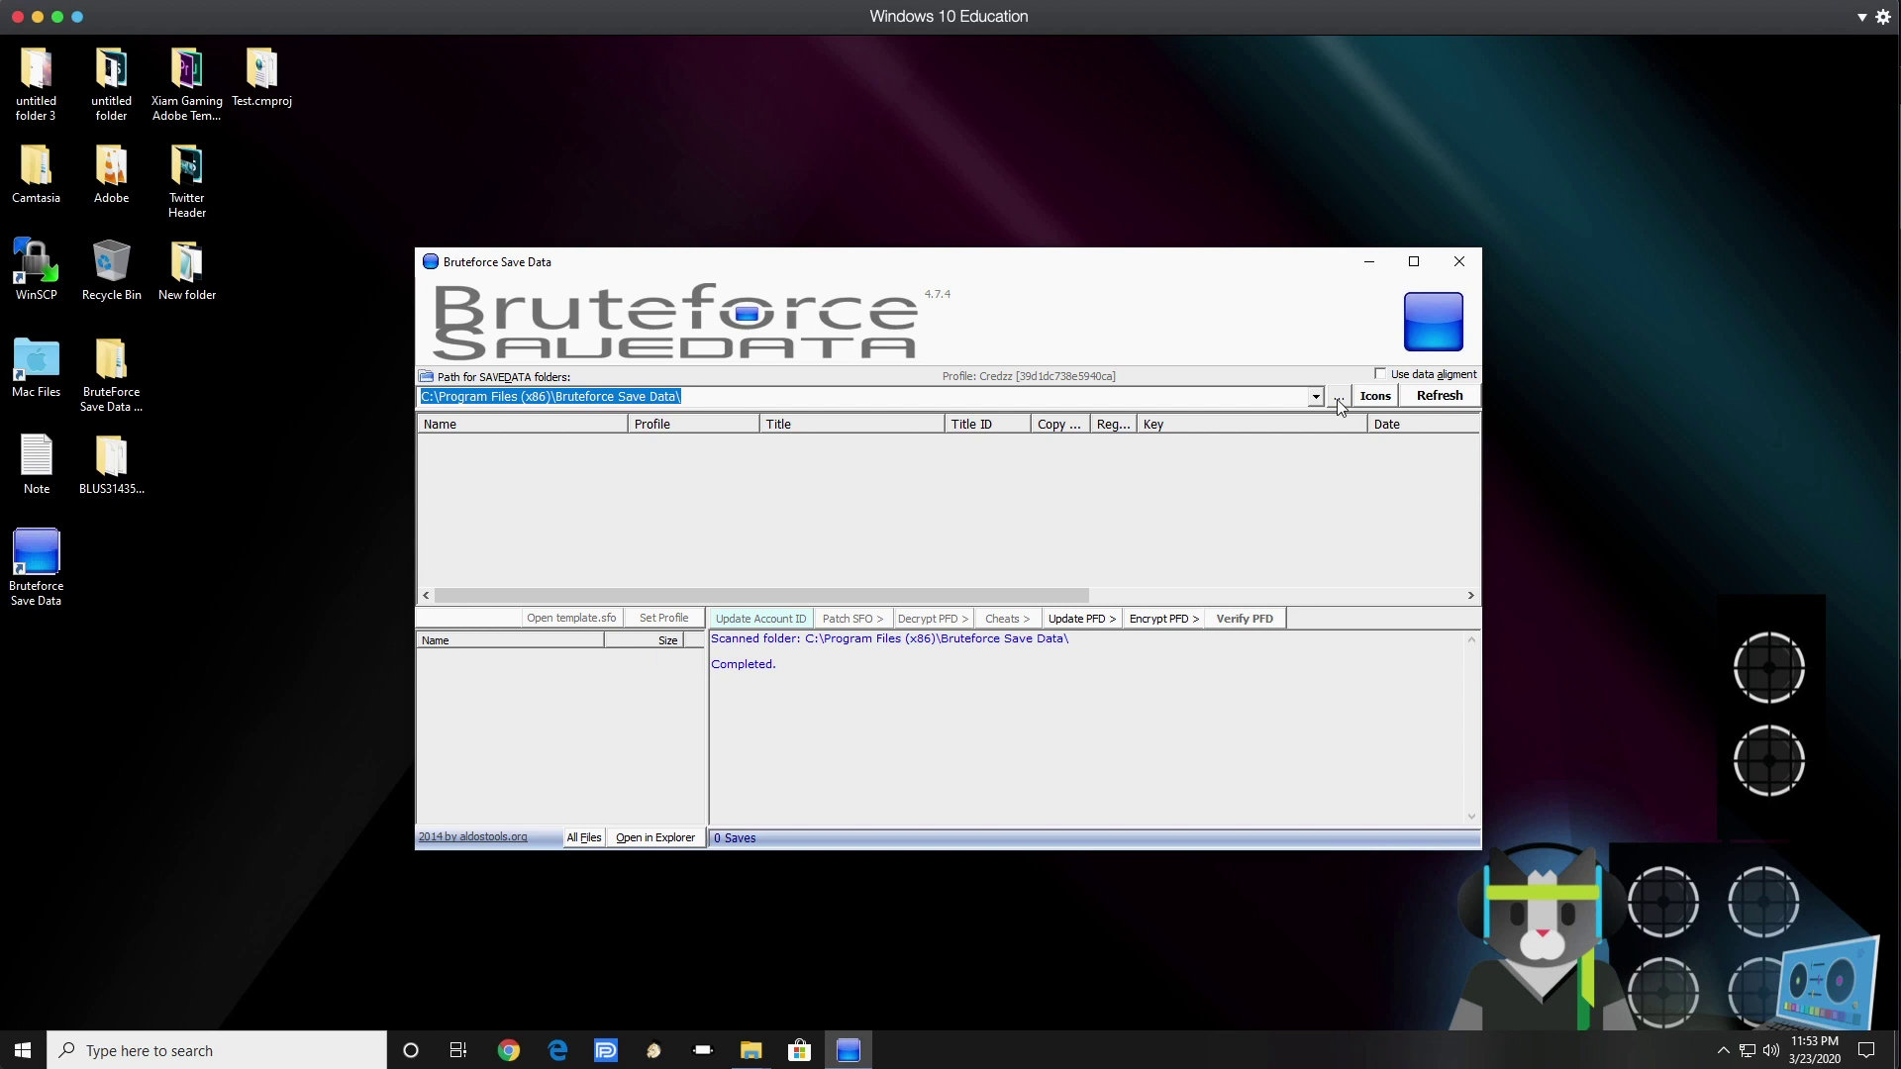
left_click(1339, 398)
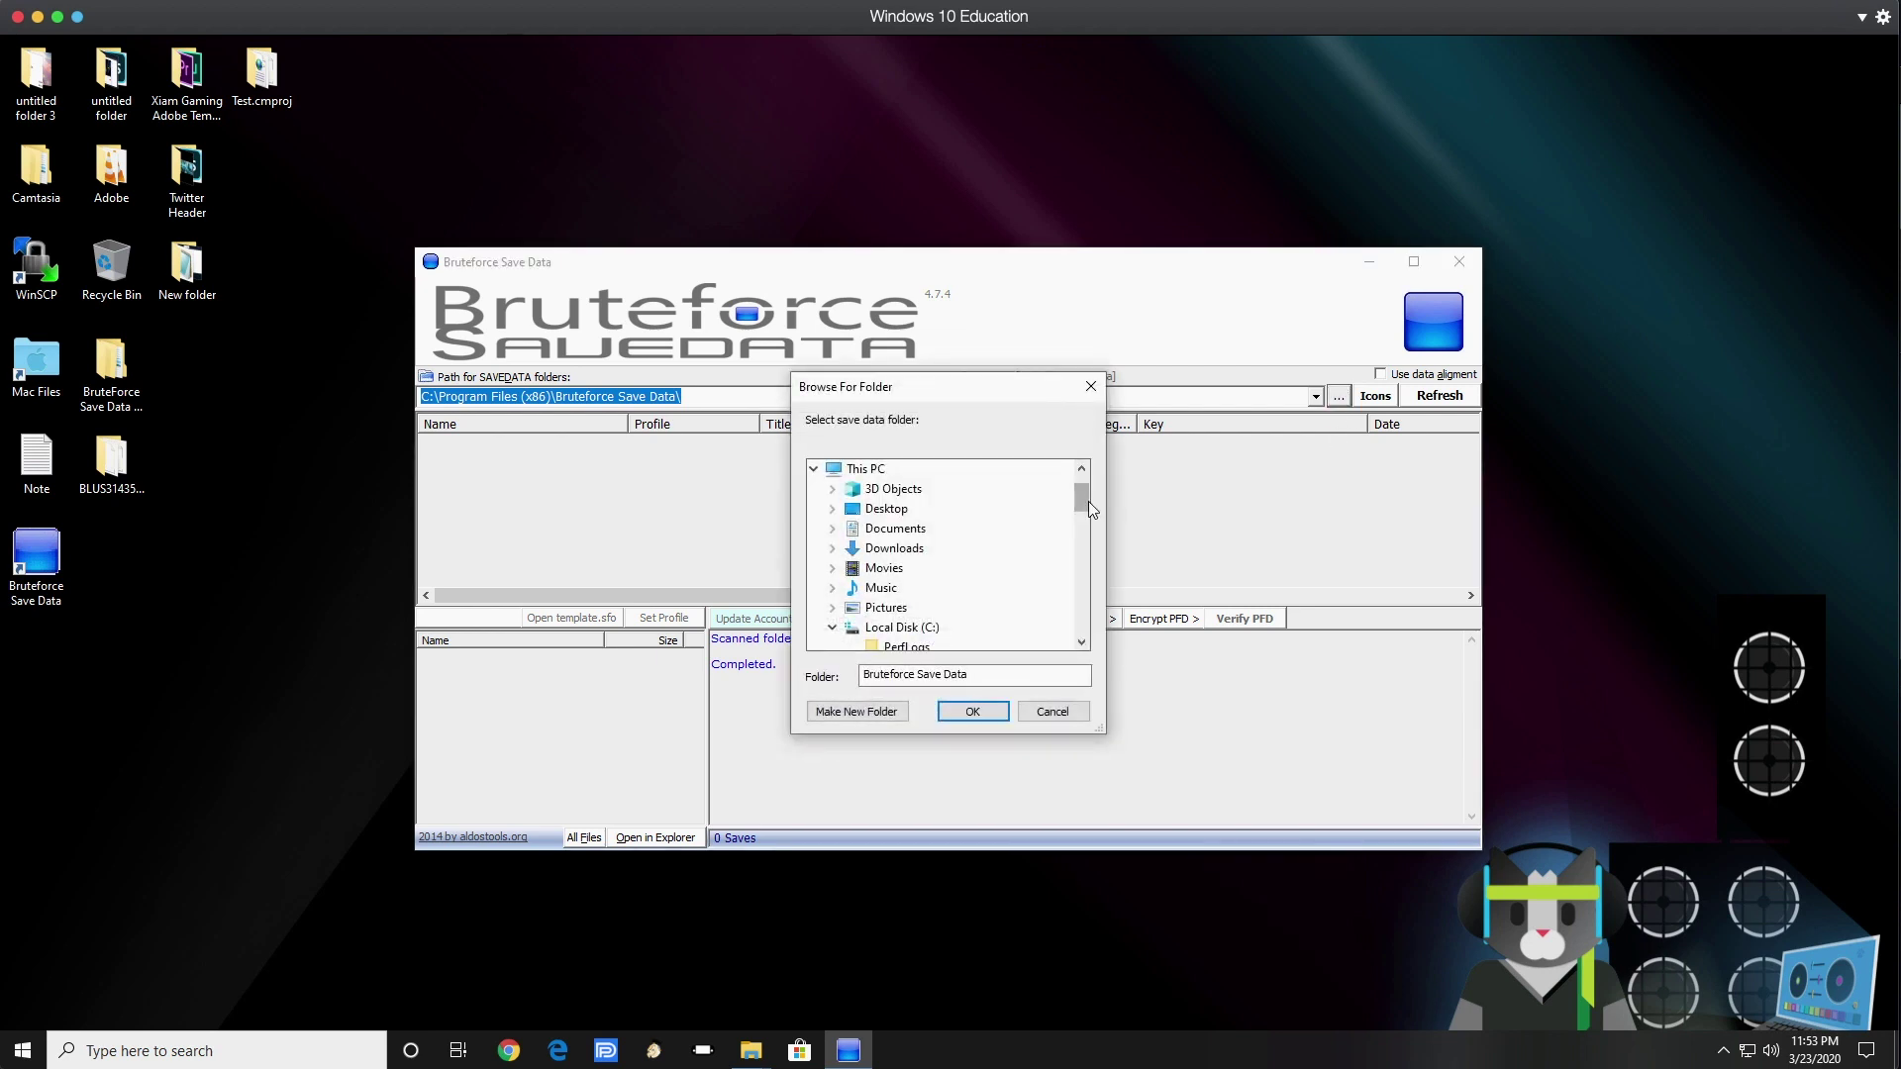
double_click(881, 508)
left_click(911, 509)
left_click(972, 709)
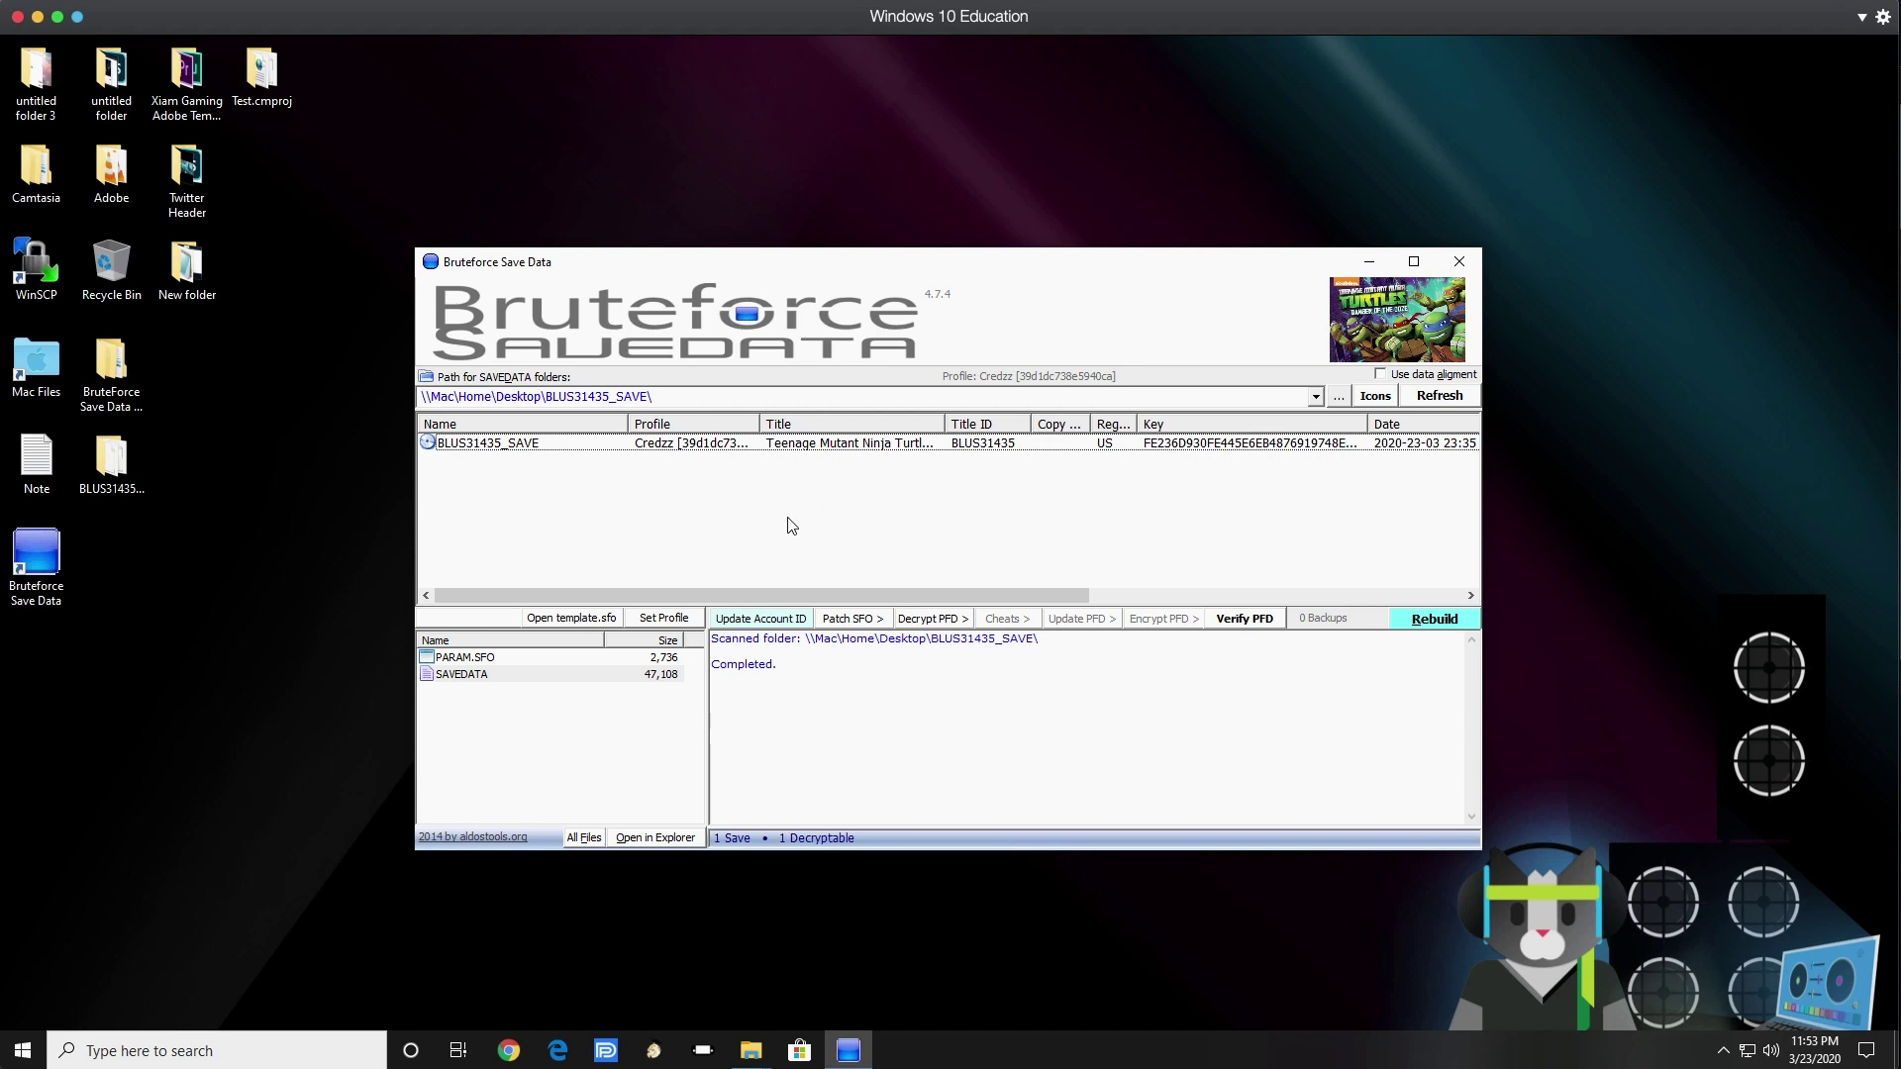
Step: Configure Profile 1 with the PARAM.SFO from the desktop folder BLUS31435_SAVE and enter the owner's nickname as its friendly name
left_click(668, 620)
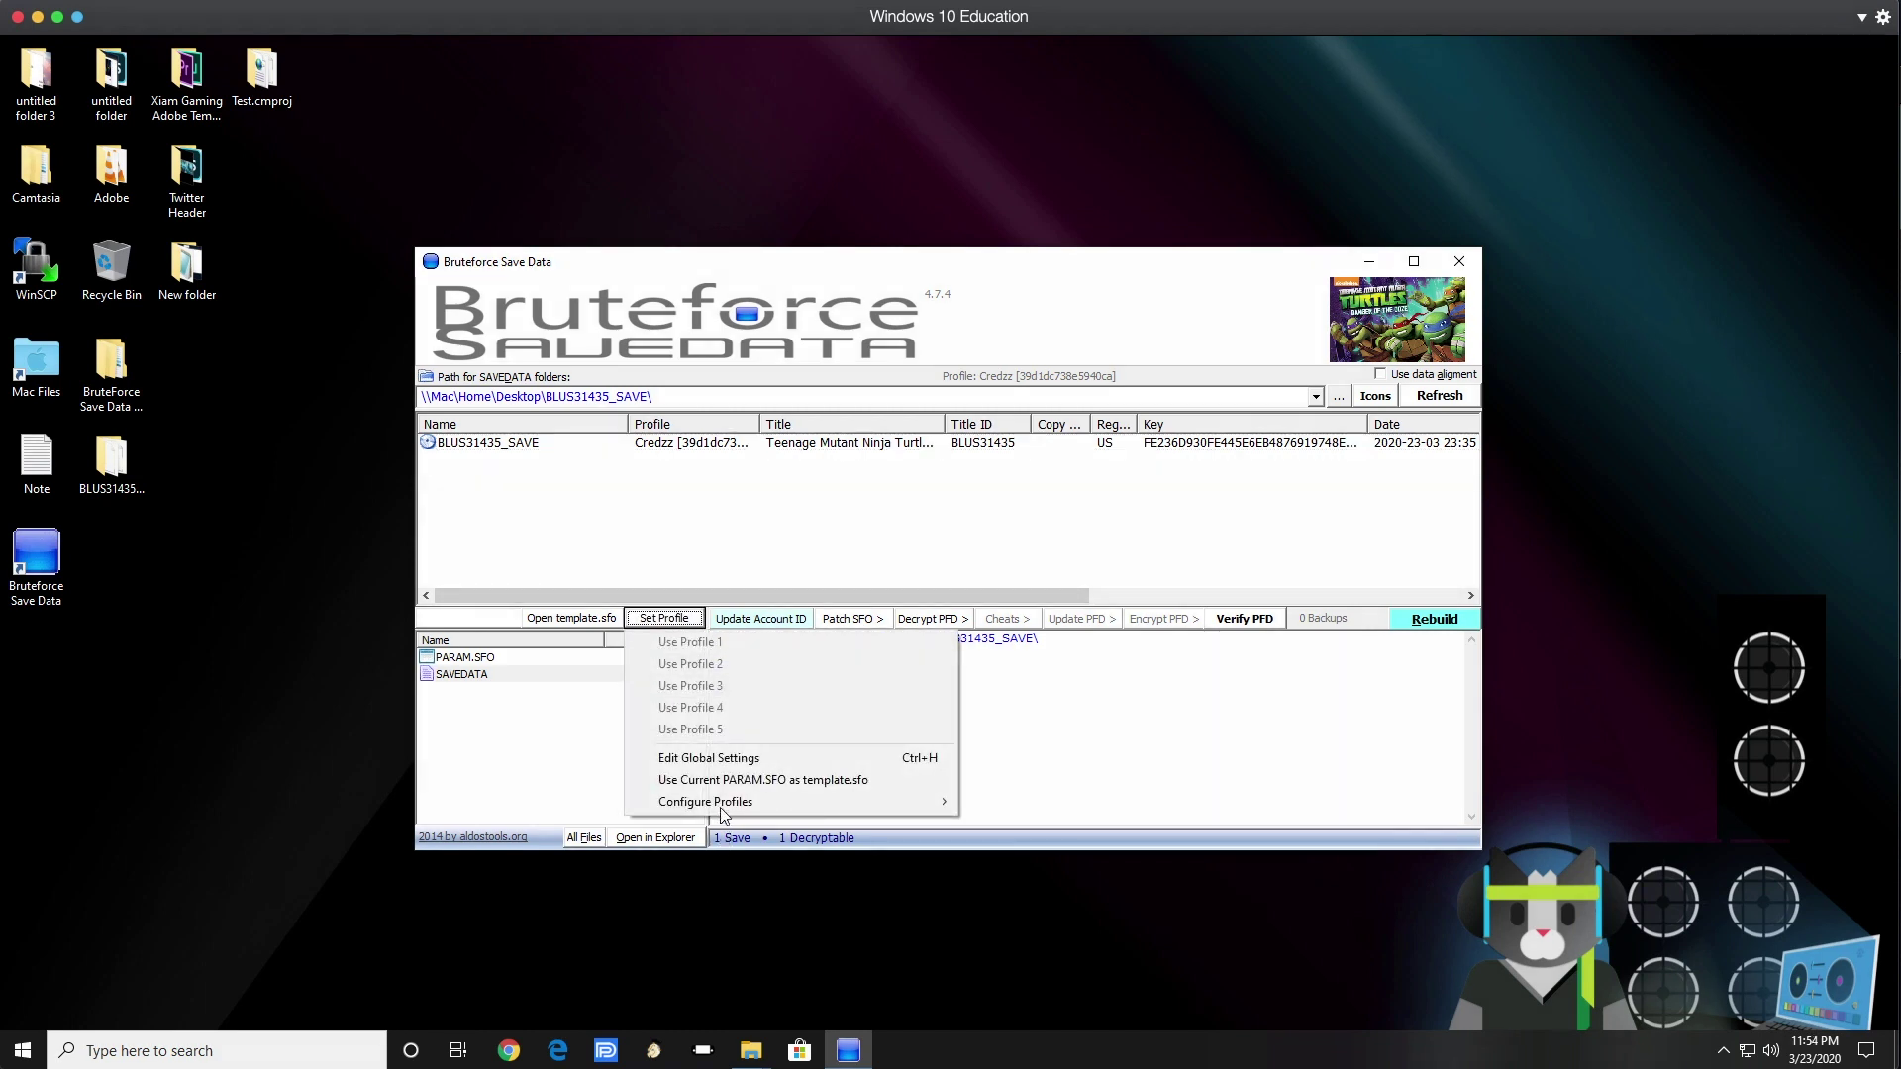
mouse_move(752, 802)
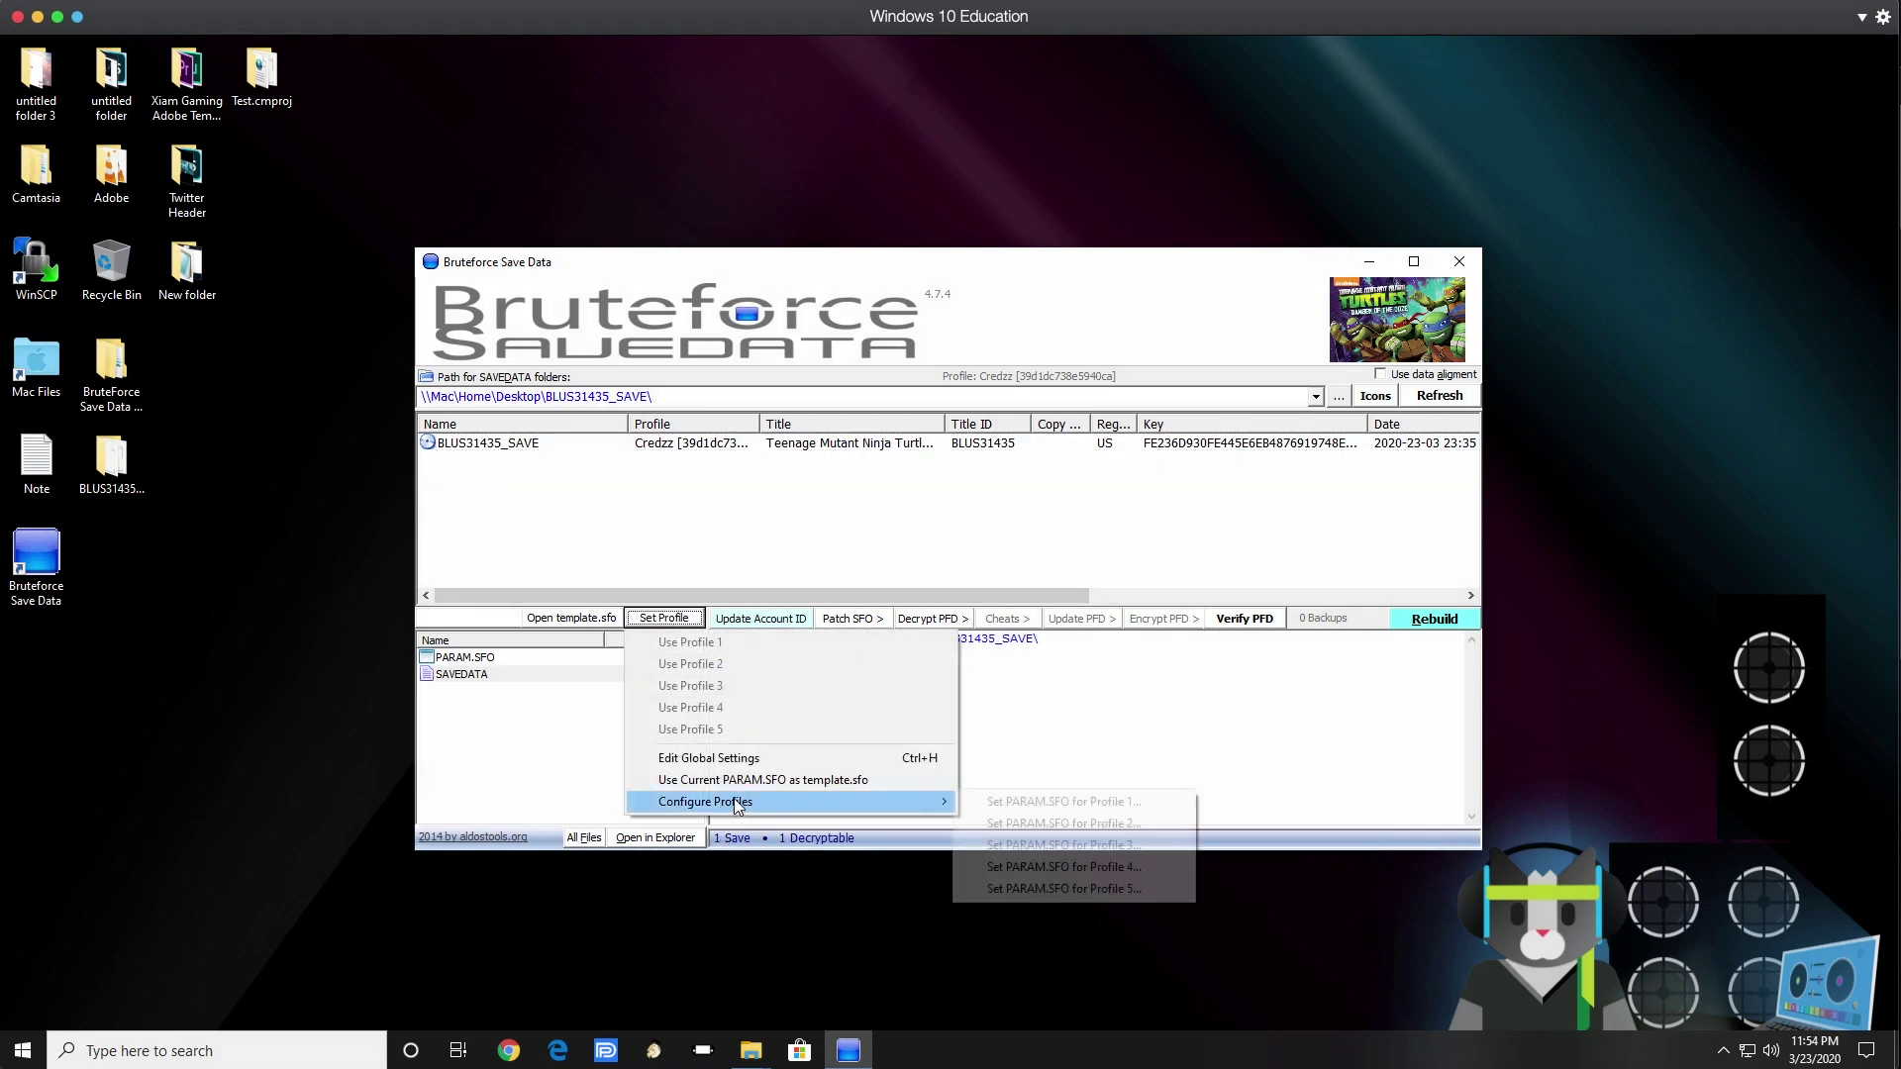
left_click(1050, 804)
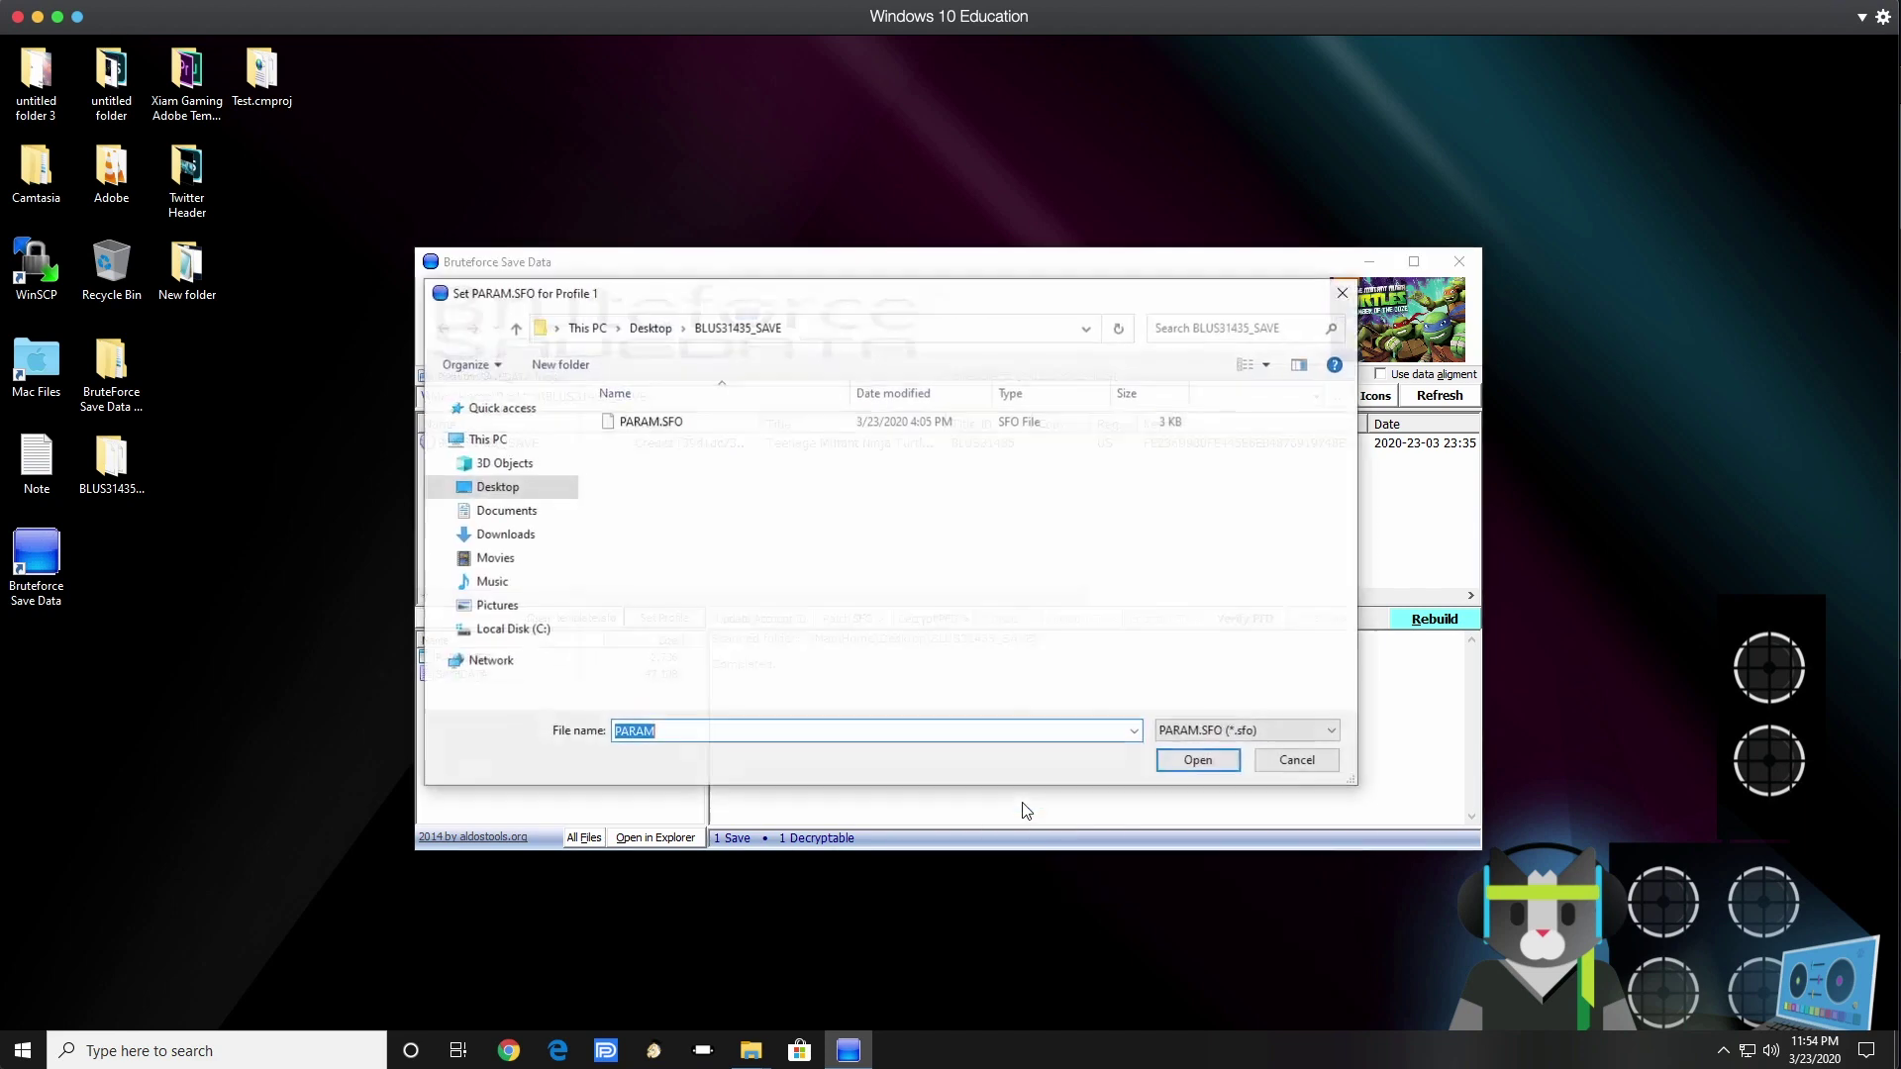
left_click(490, 485)
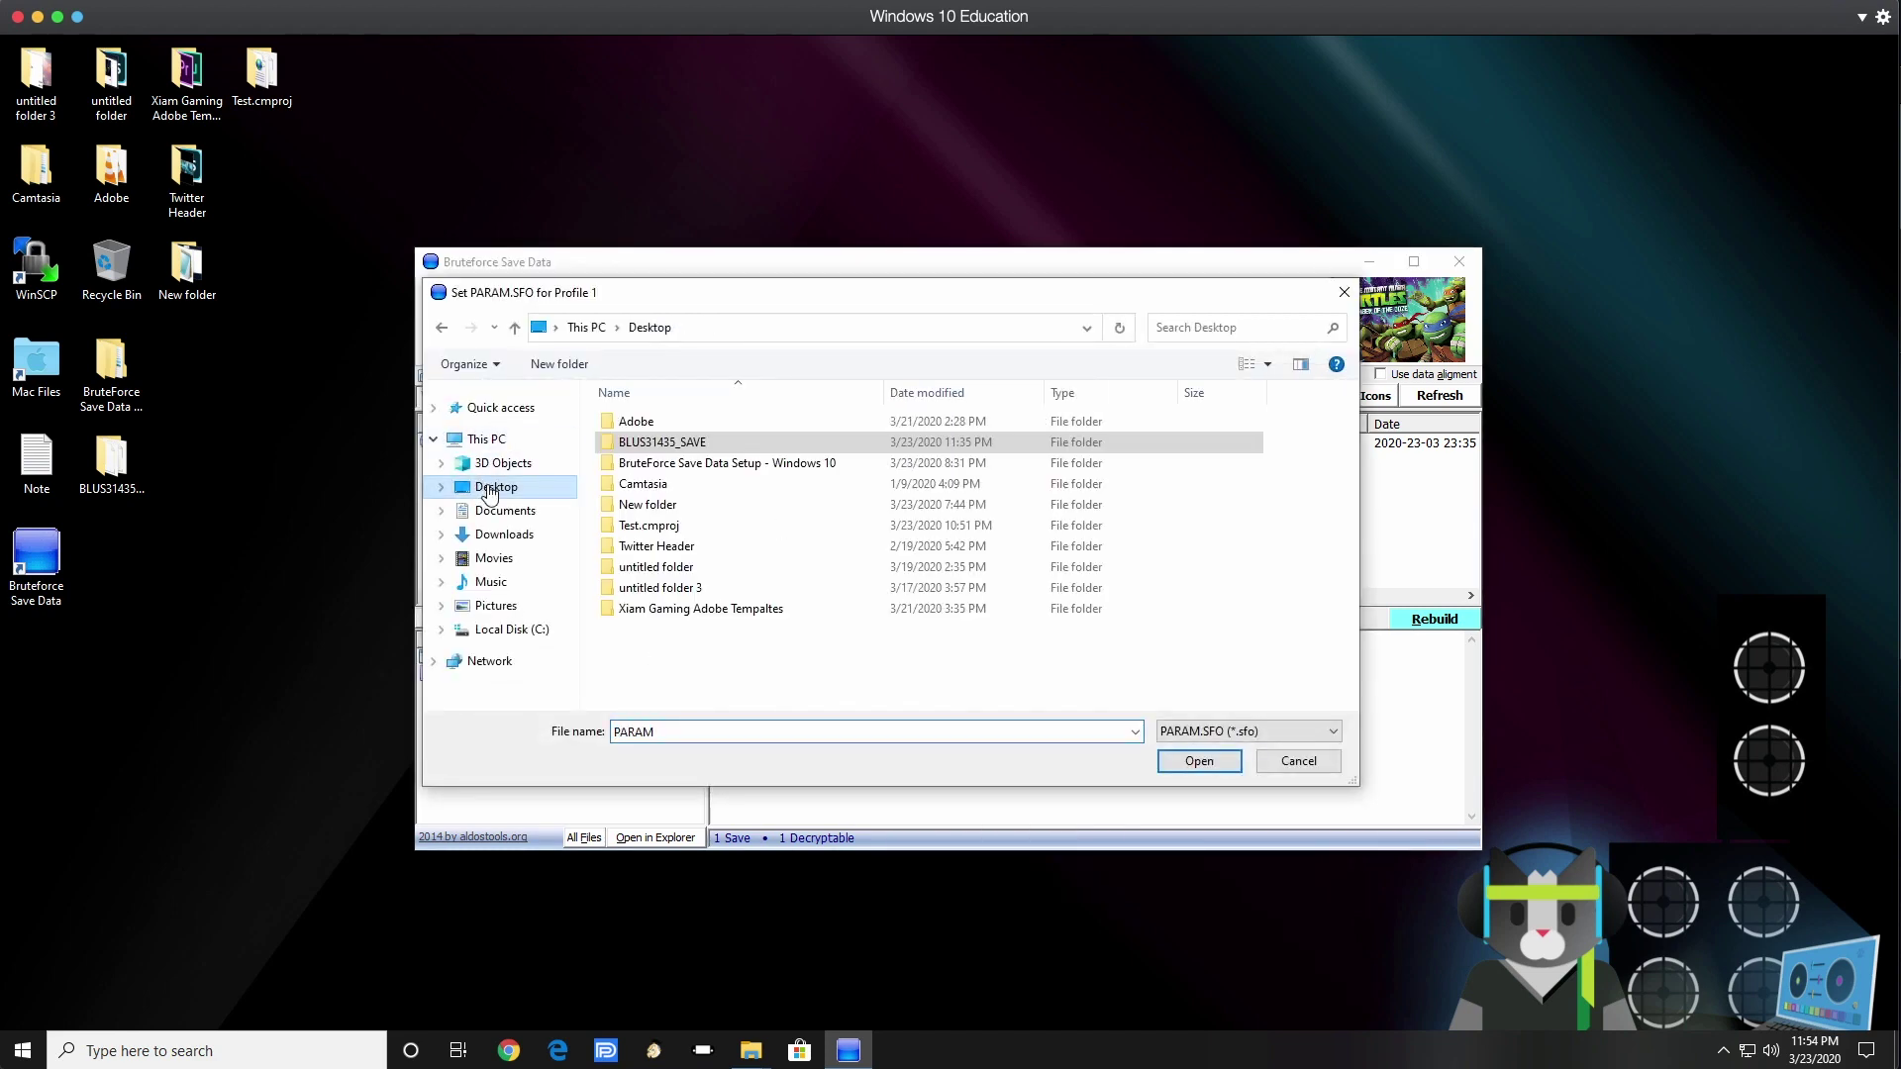
double_click(639, 443)
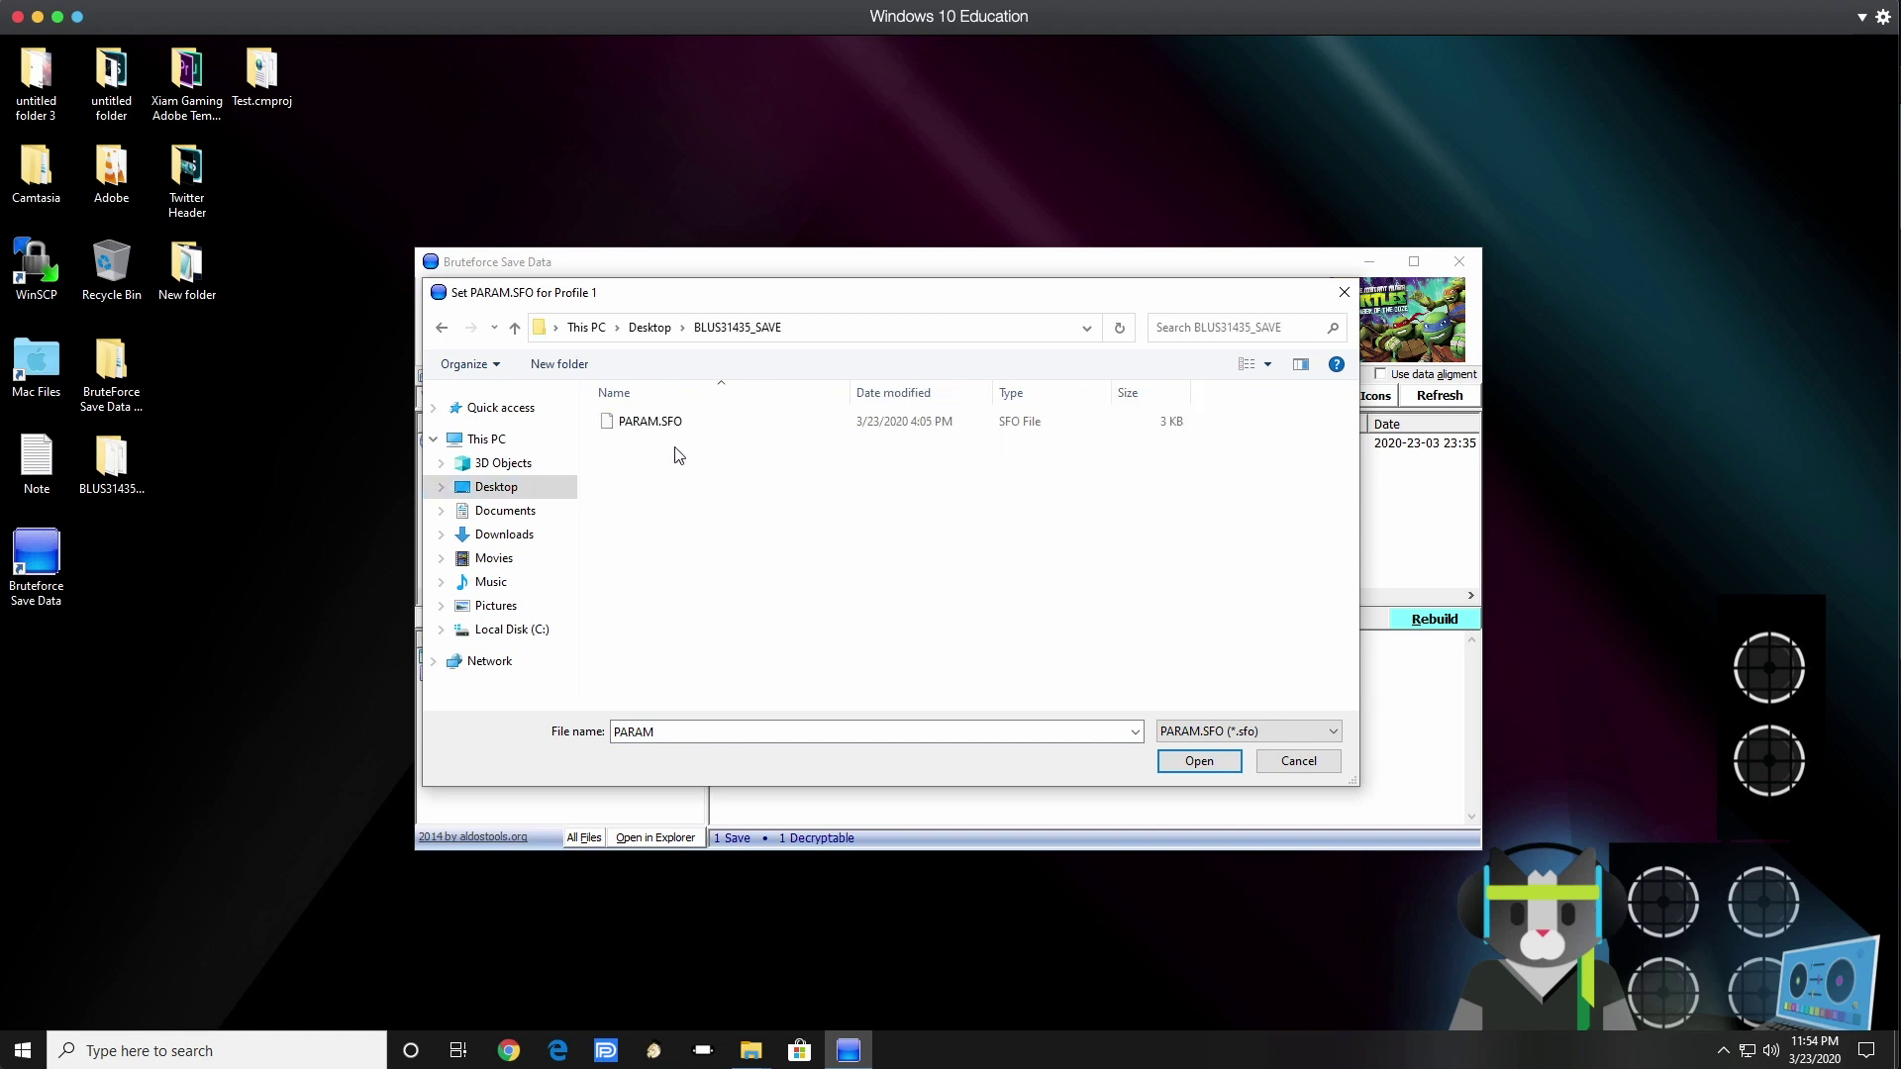
left_click(1215, 769)
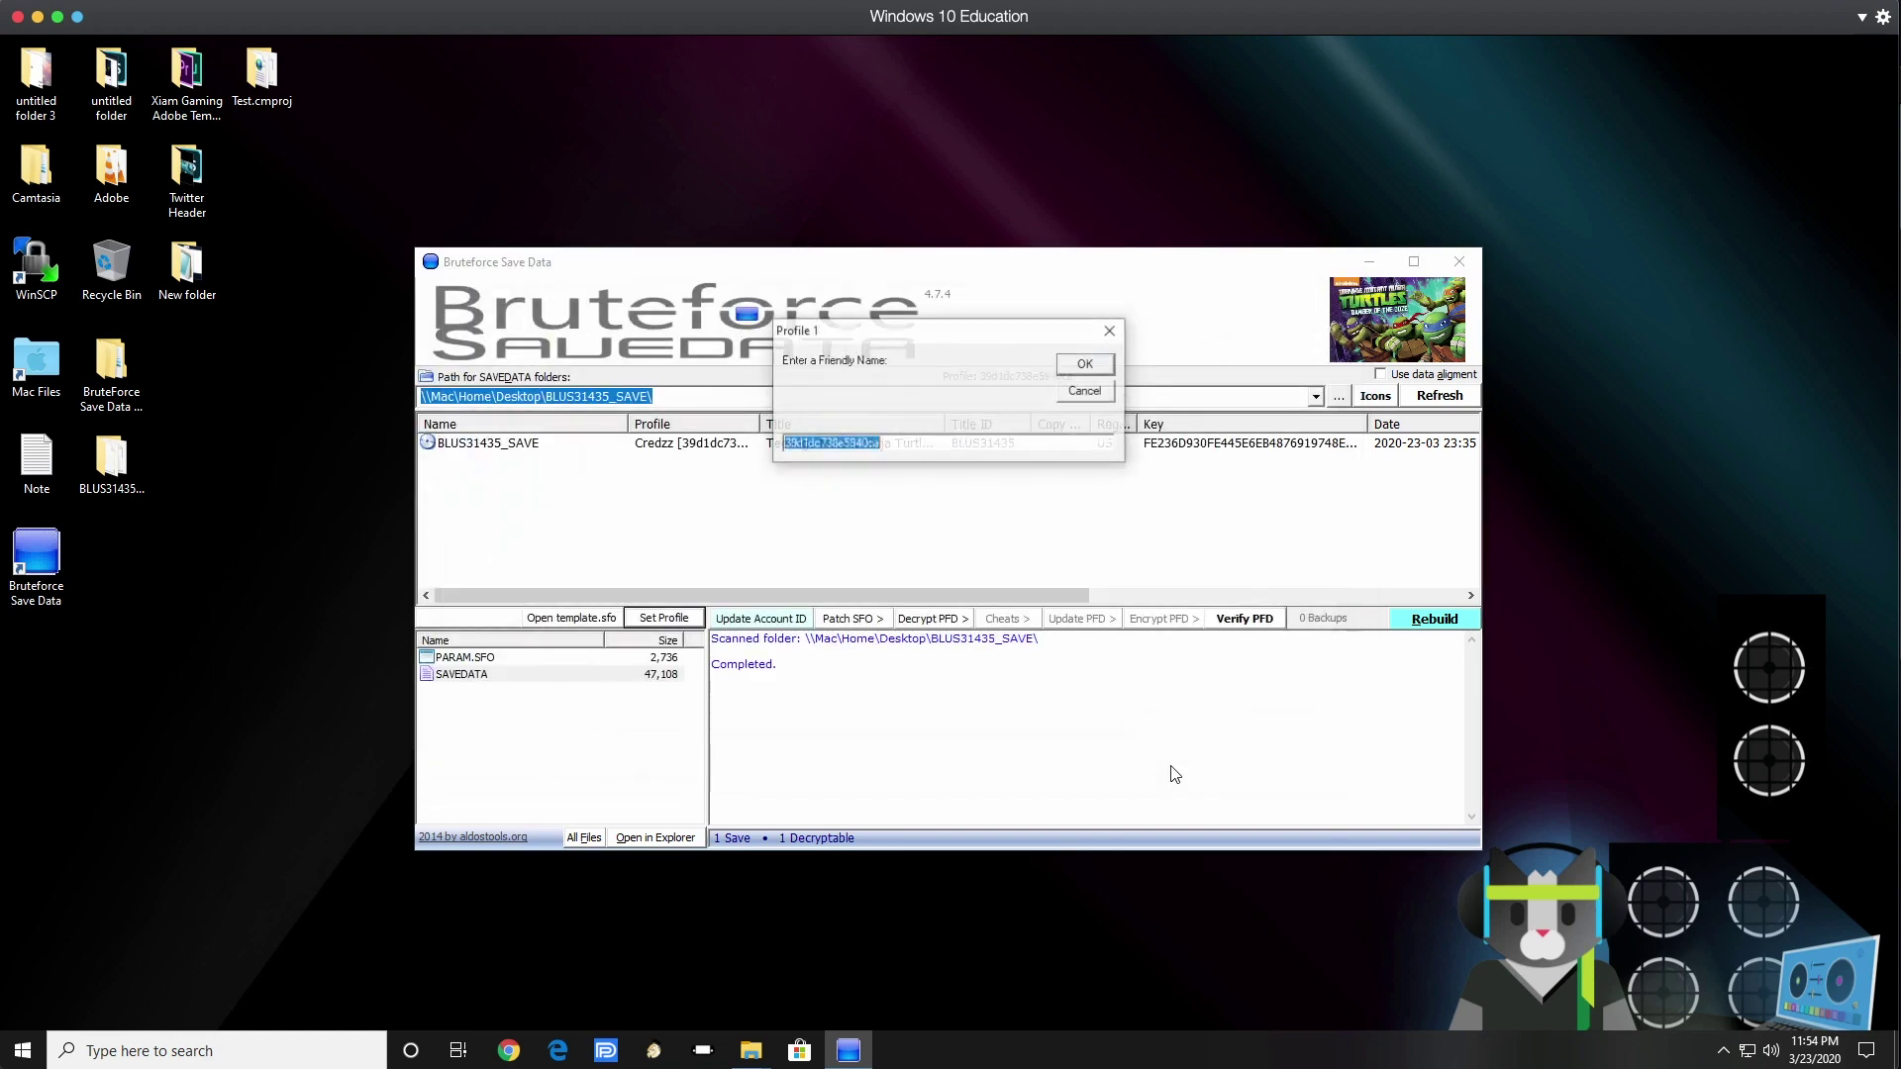
type("Credzz")
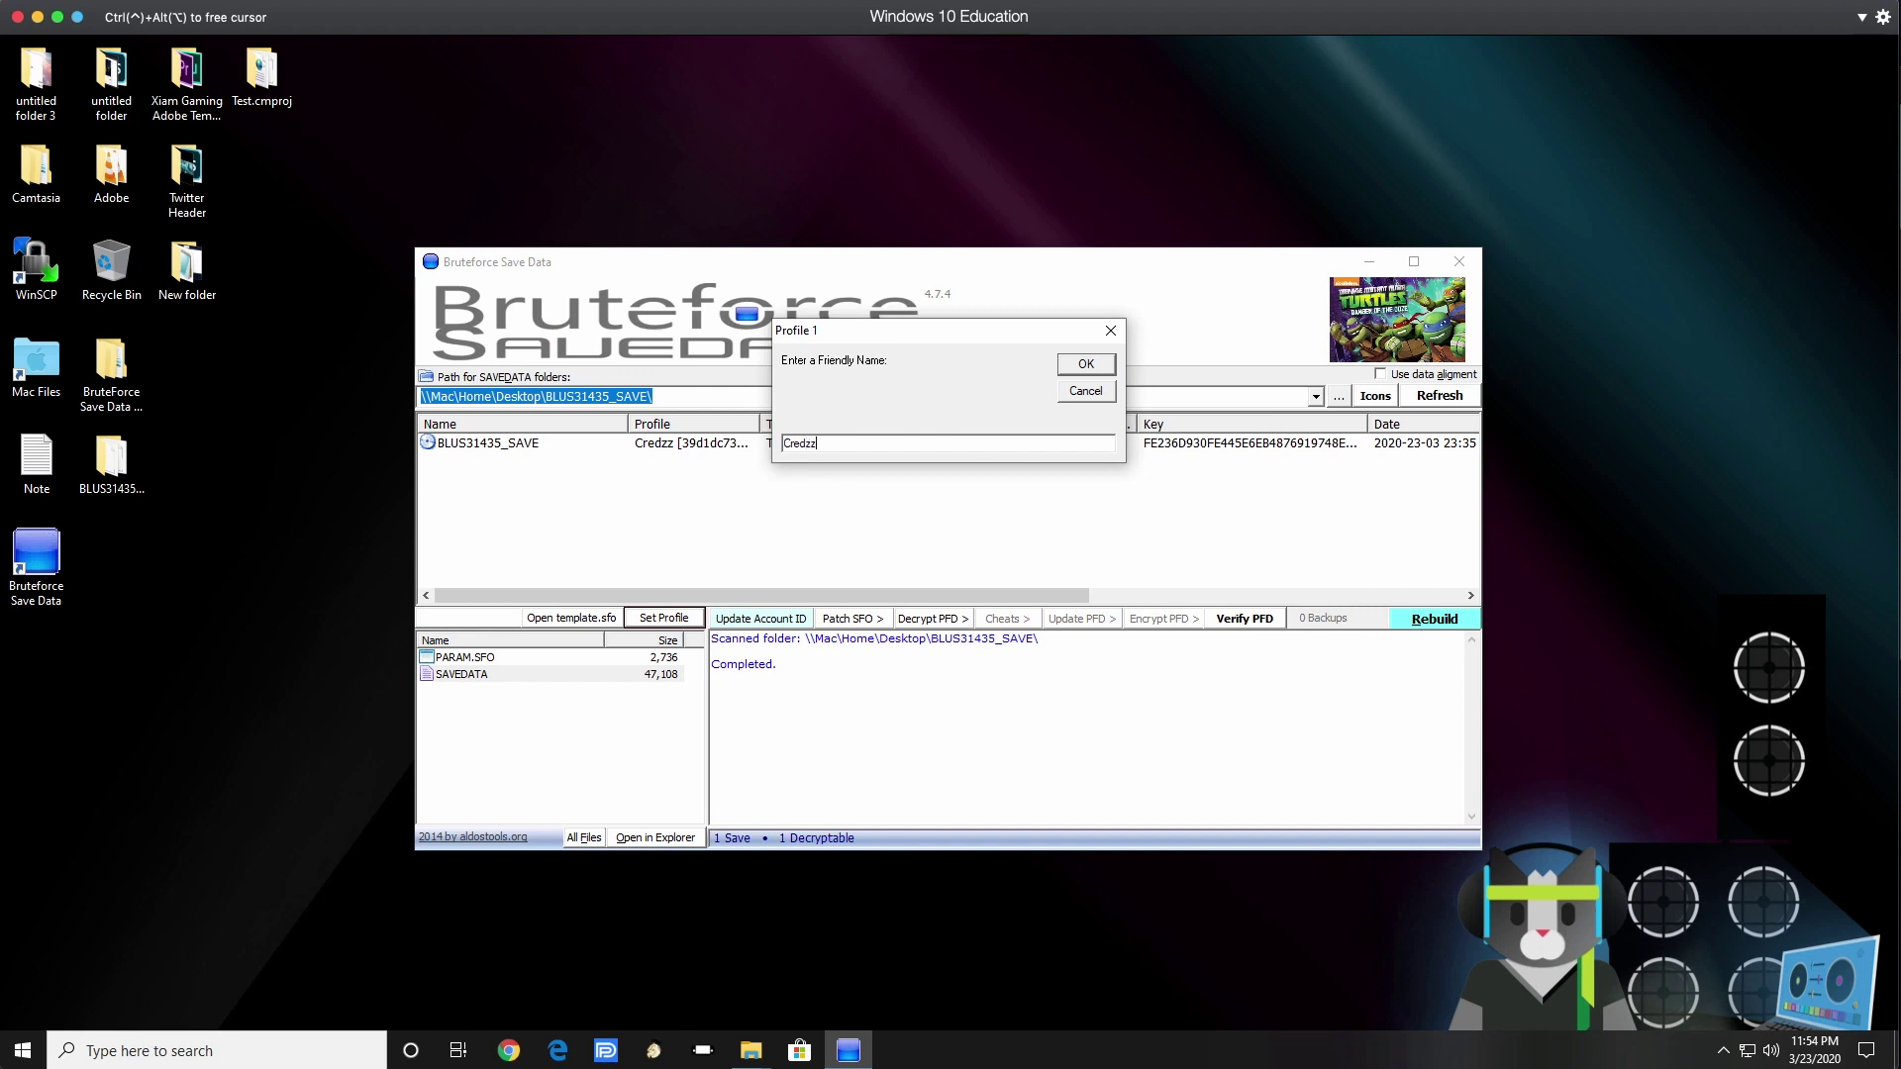
key("Return")
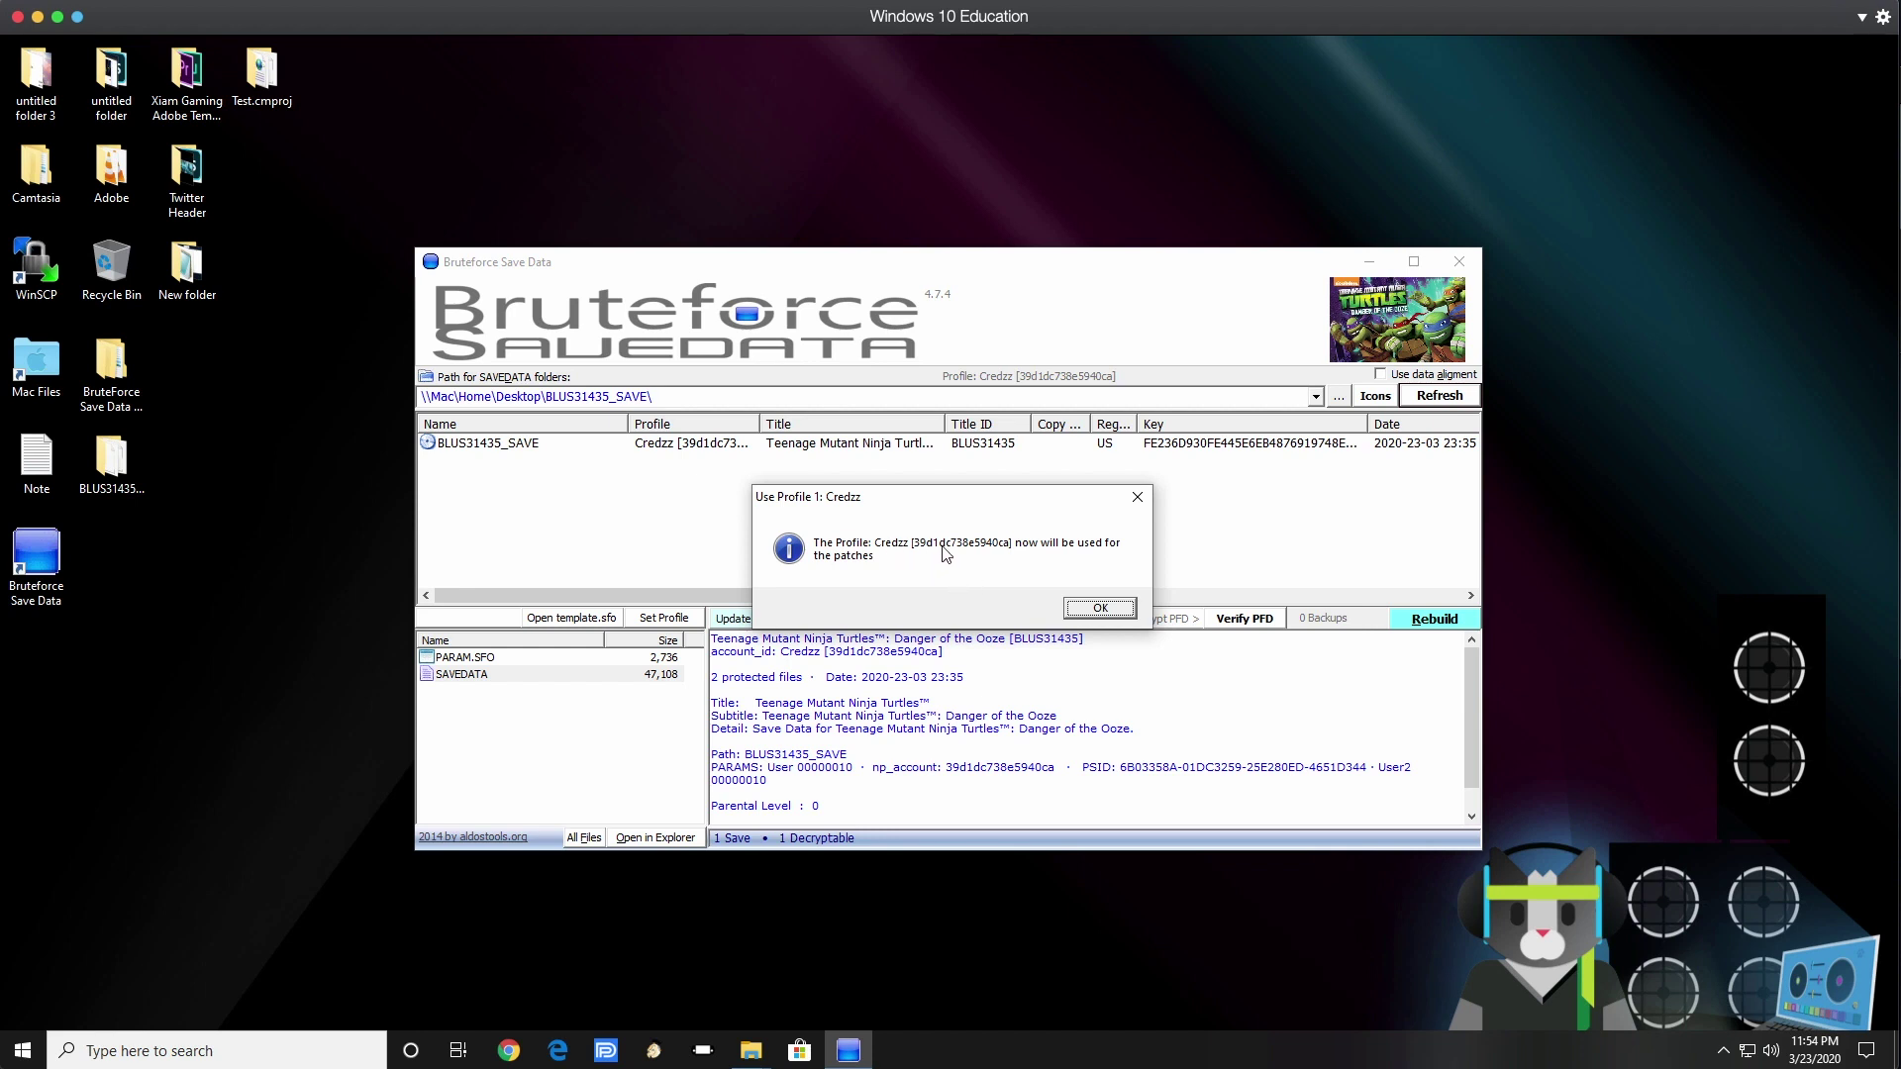
Step: Use Profile 1 for the patches and check that it is the selected profile
left_click(1102, 610)
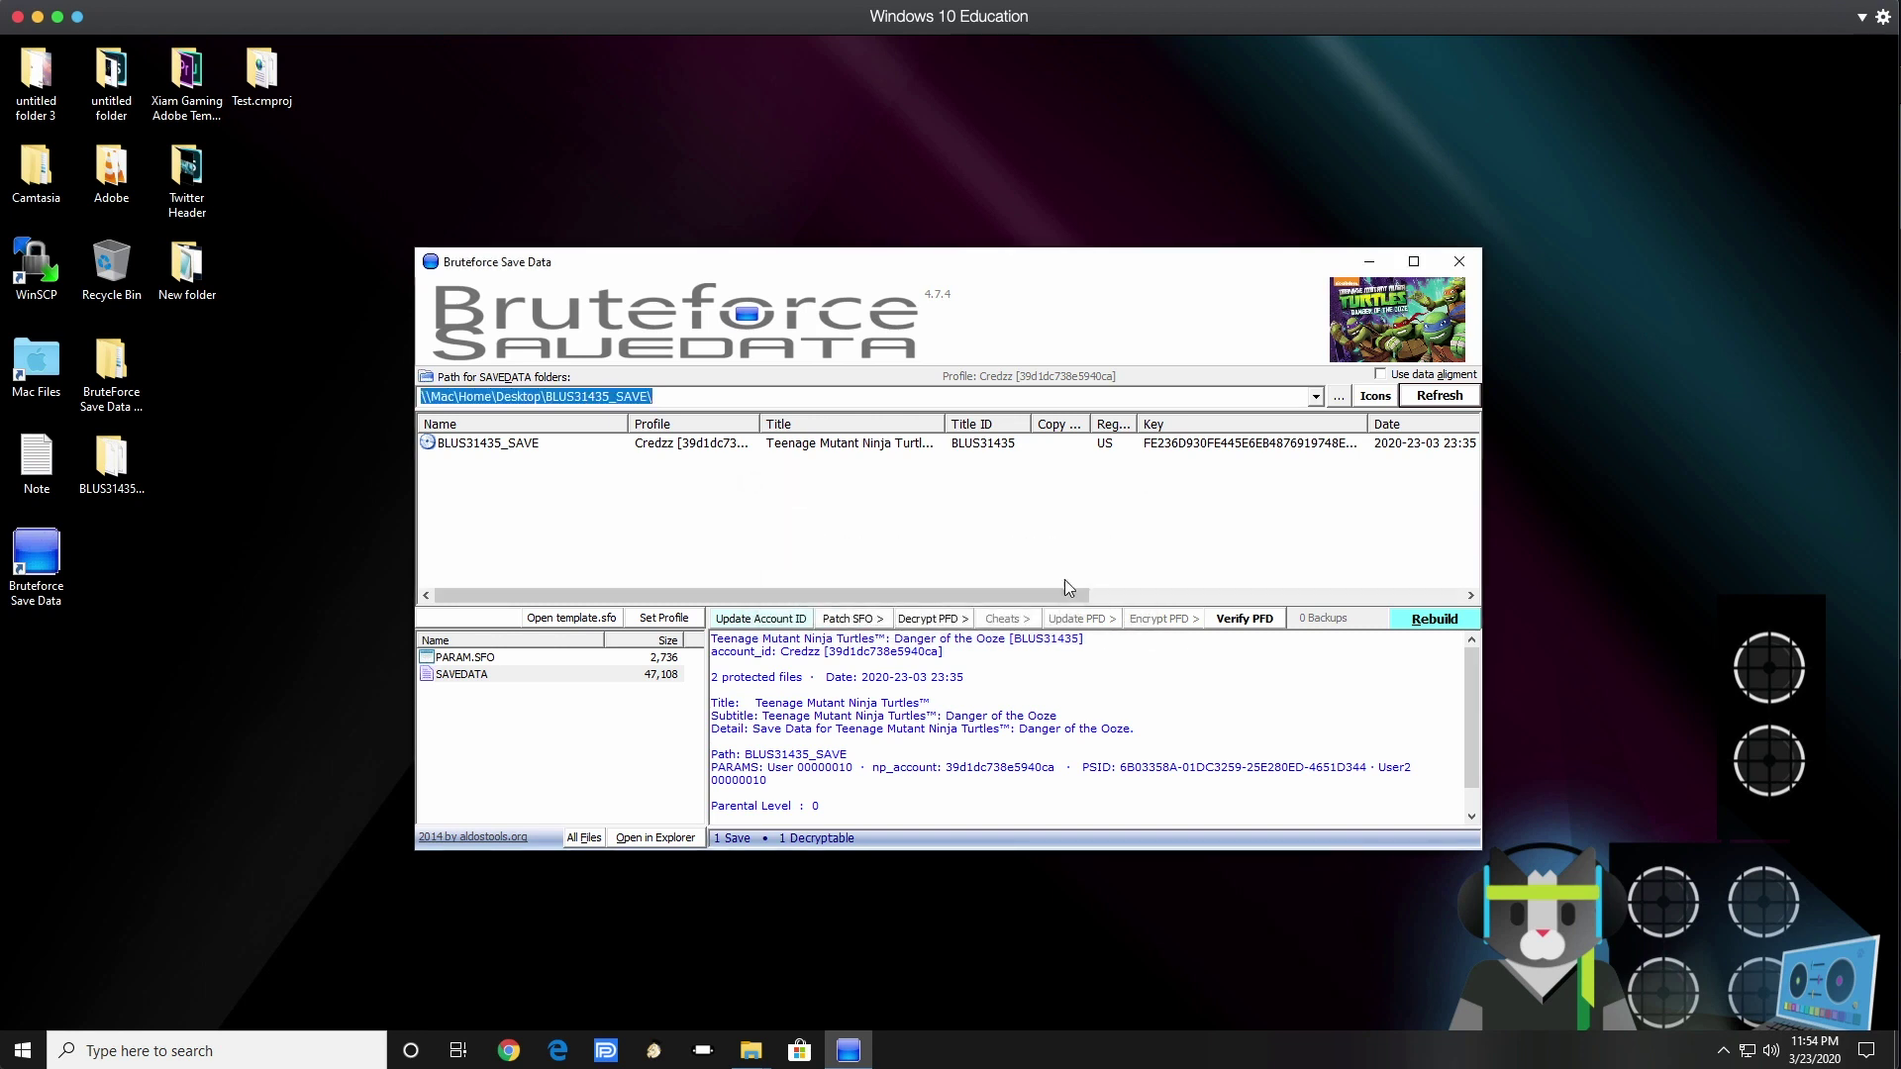
left_click(672, 623)
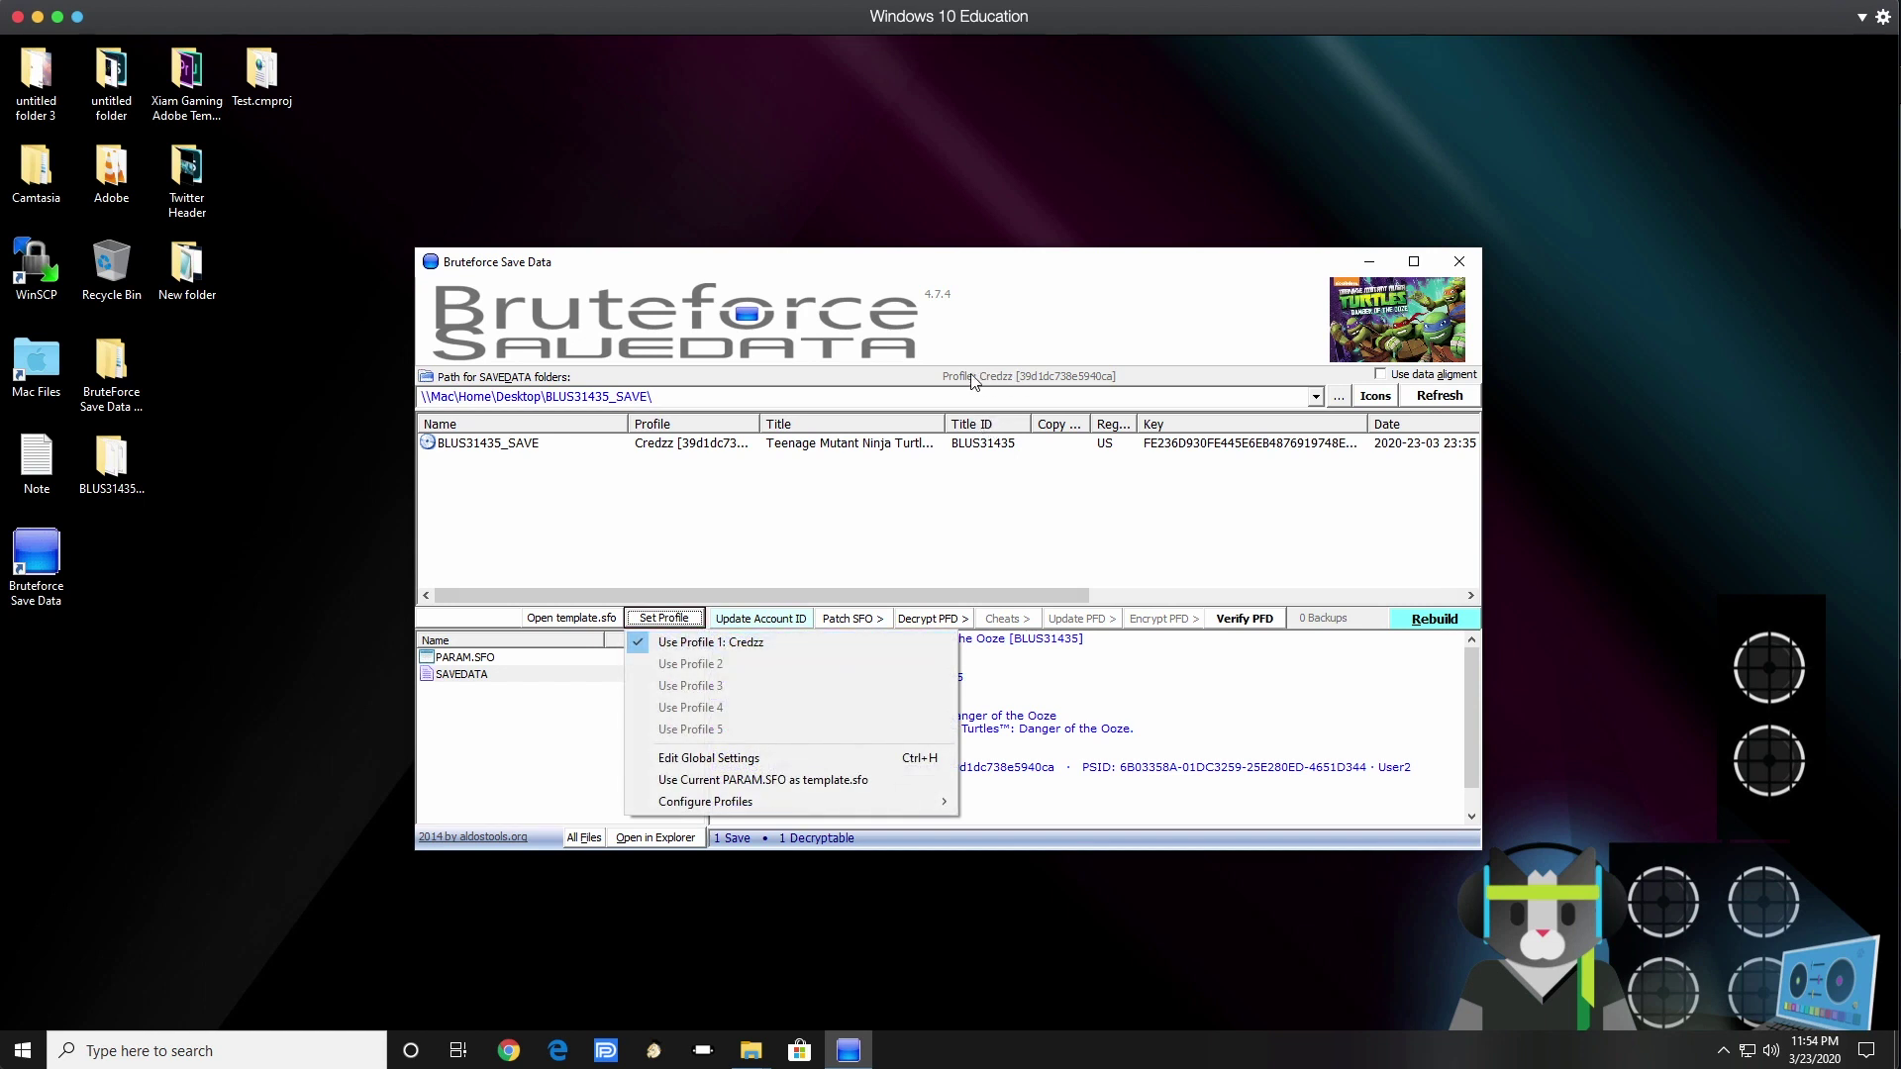
left_click(1108, 534)
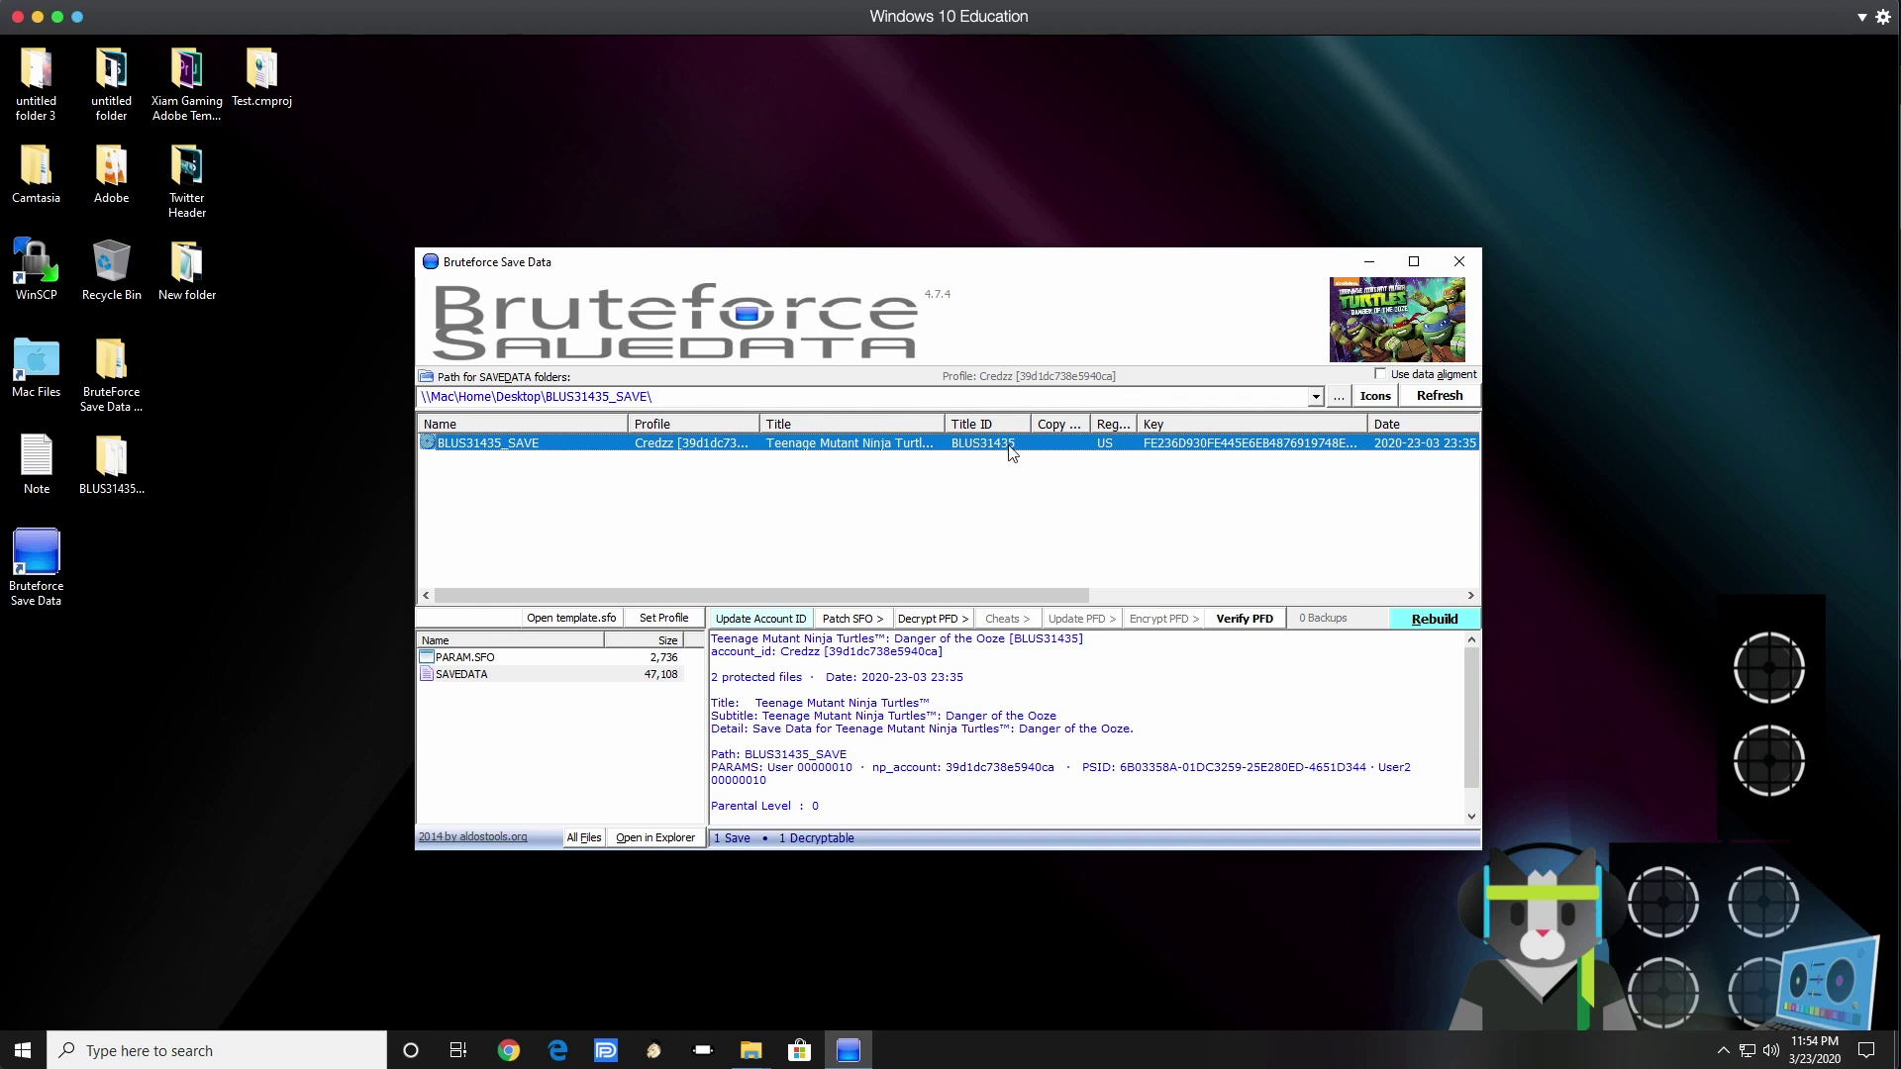
Step: Verify the PFD of the BLUS31435_SAVE save and decrypt its SAVEDATA file
left_click(1244, 622)
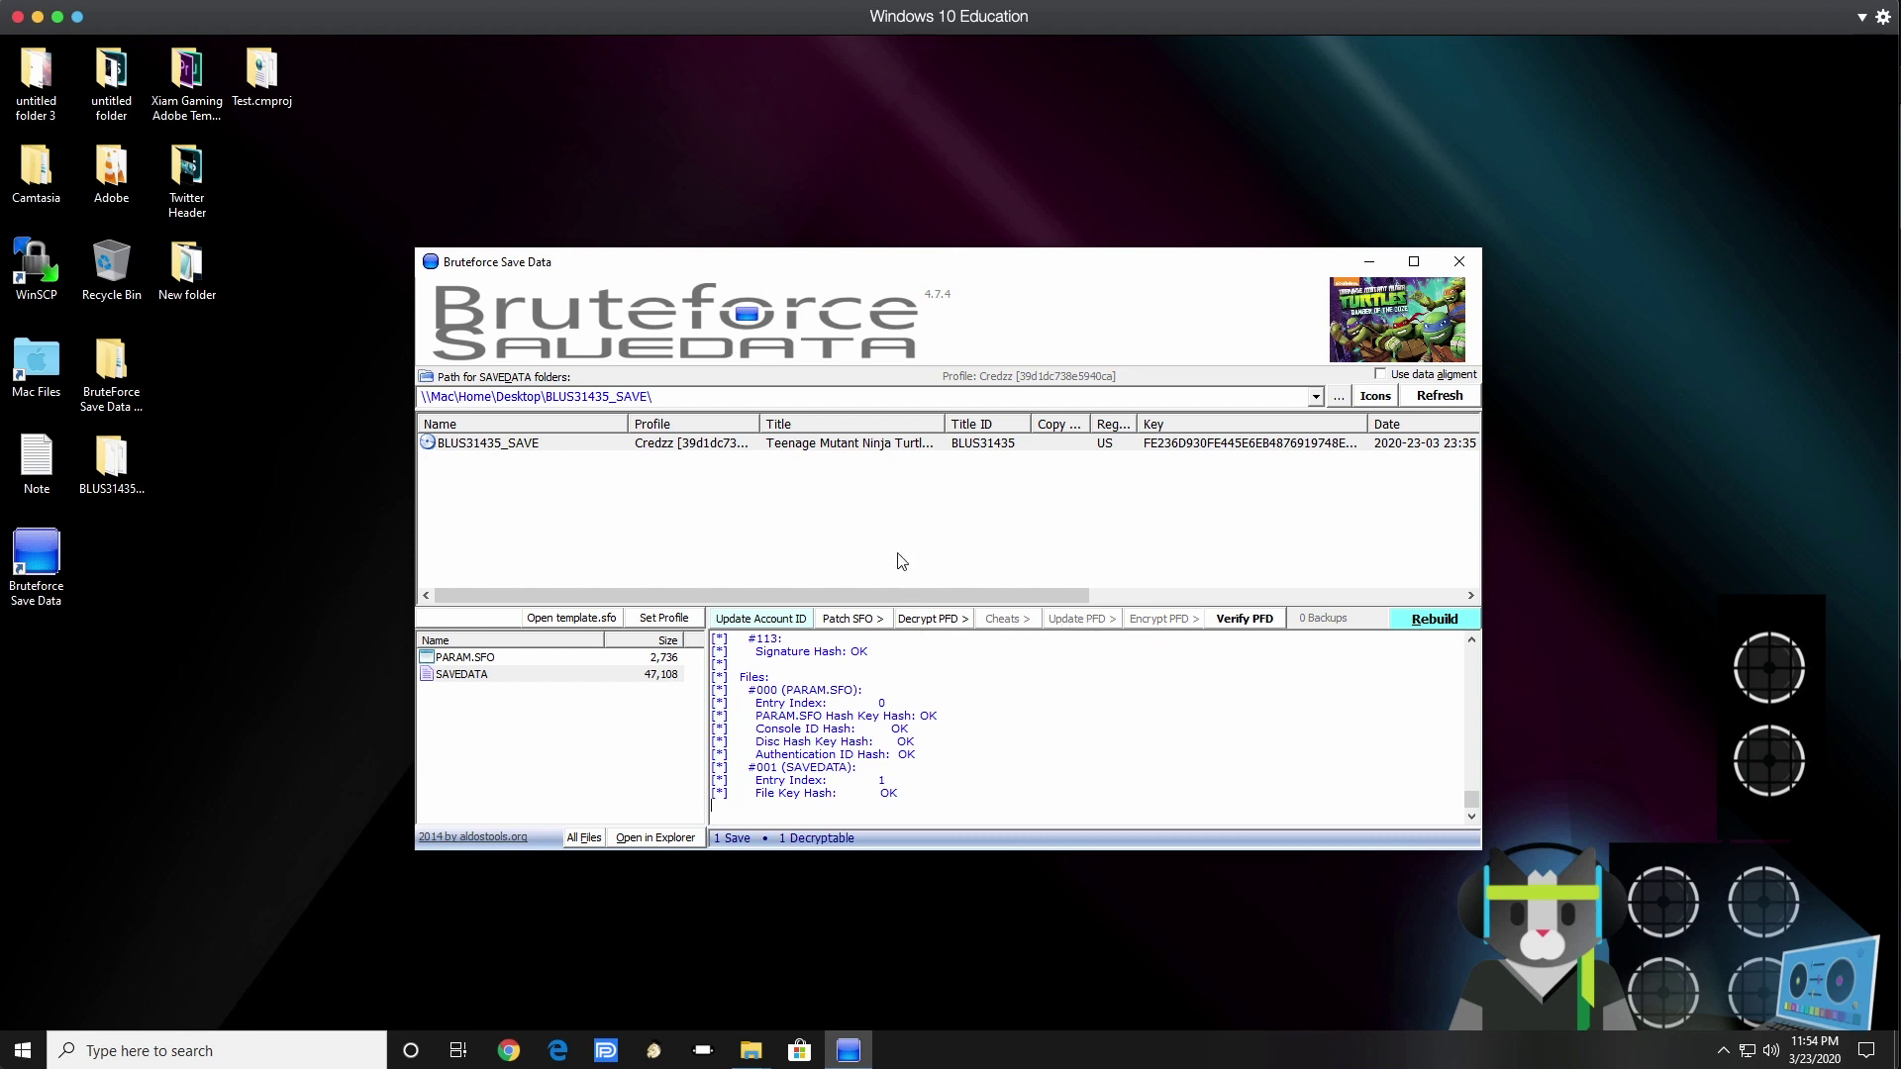
left_click(830, 451)
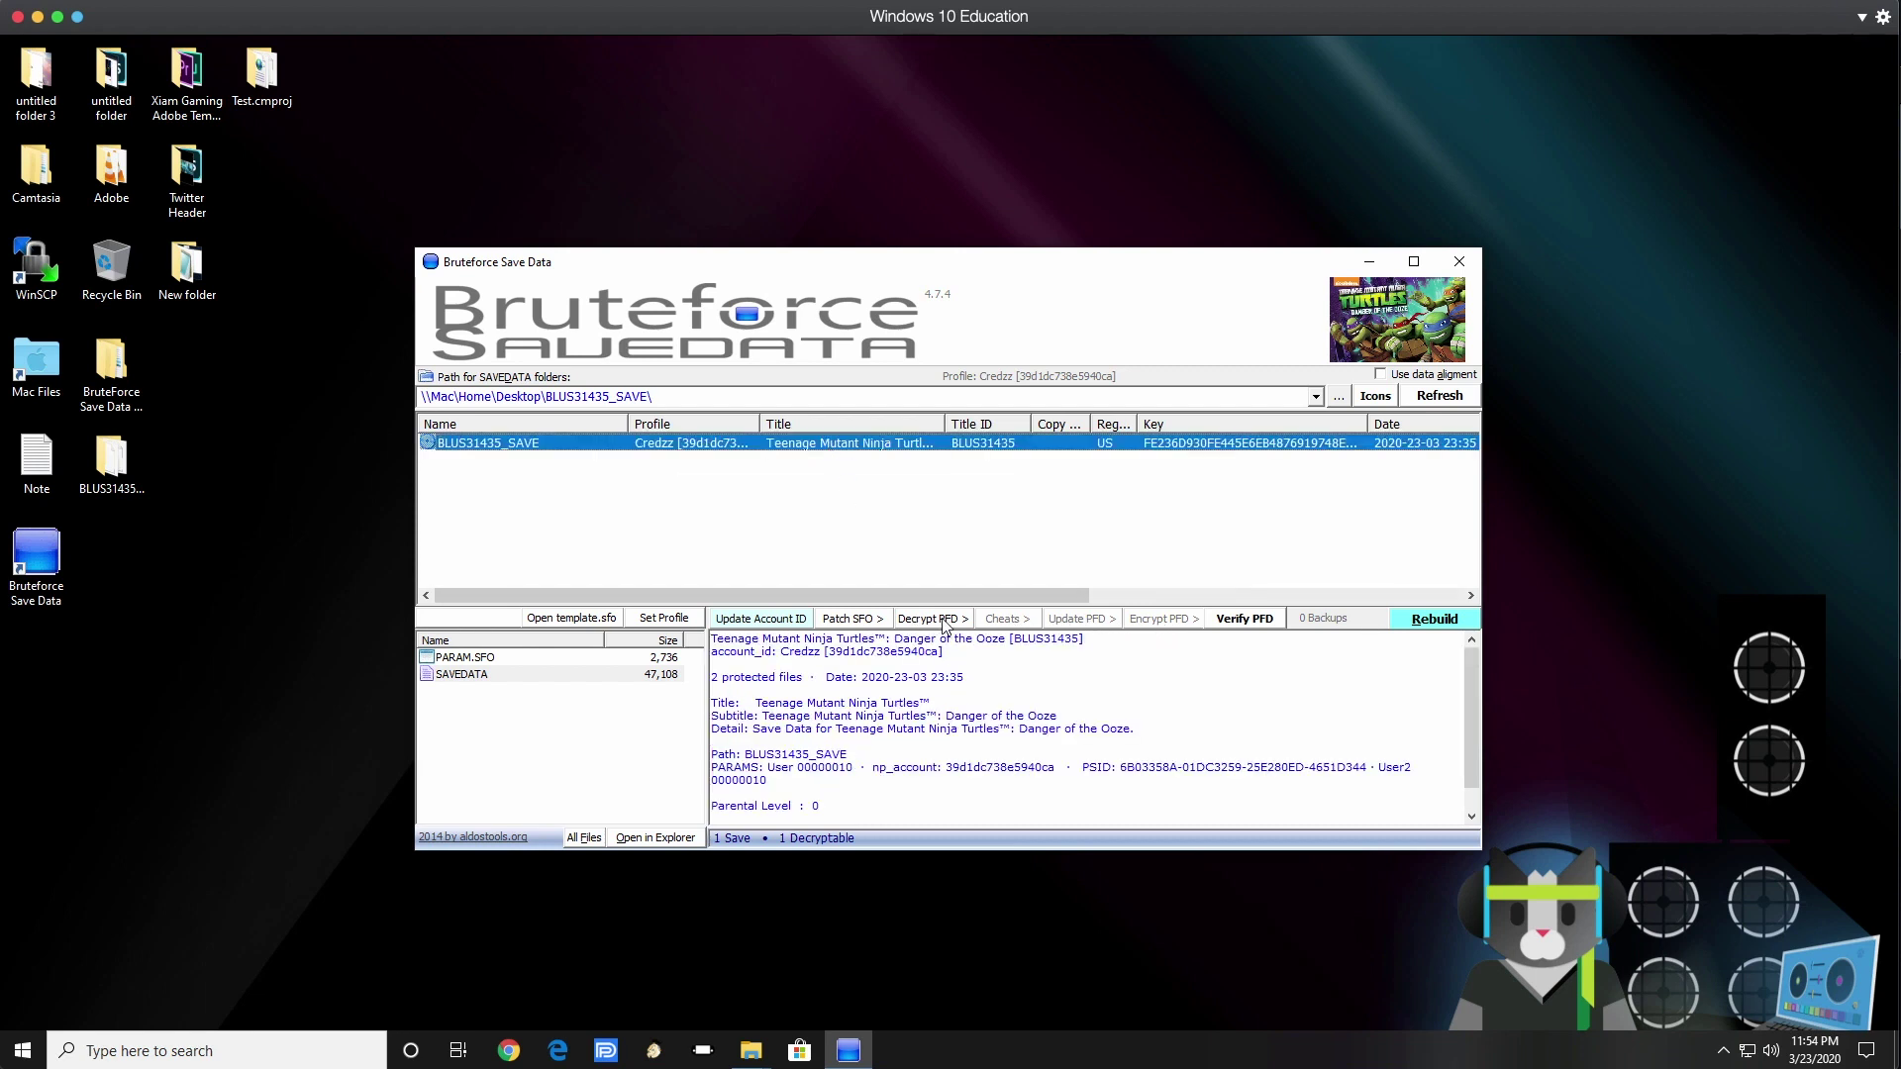
left_click(947, 620)
left_click(988, 662)
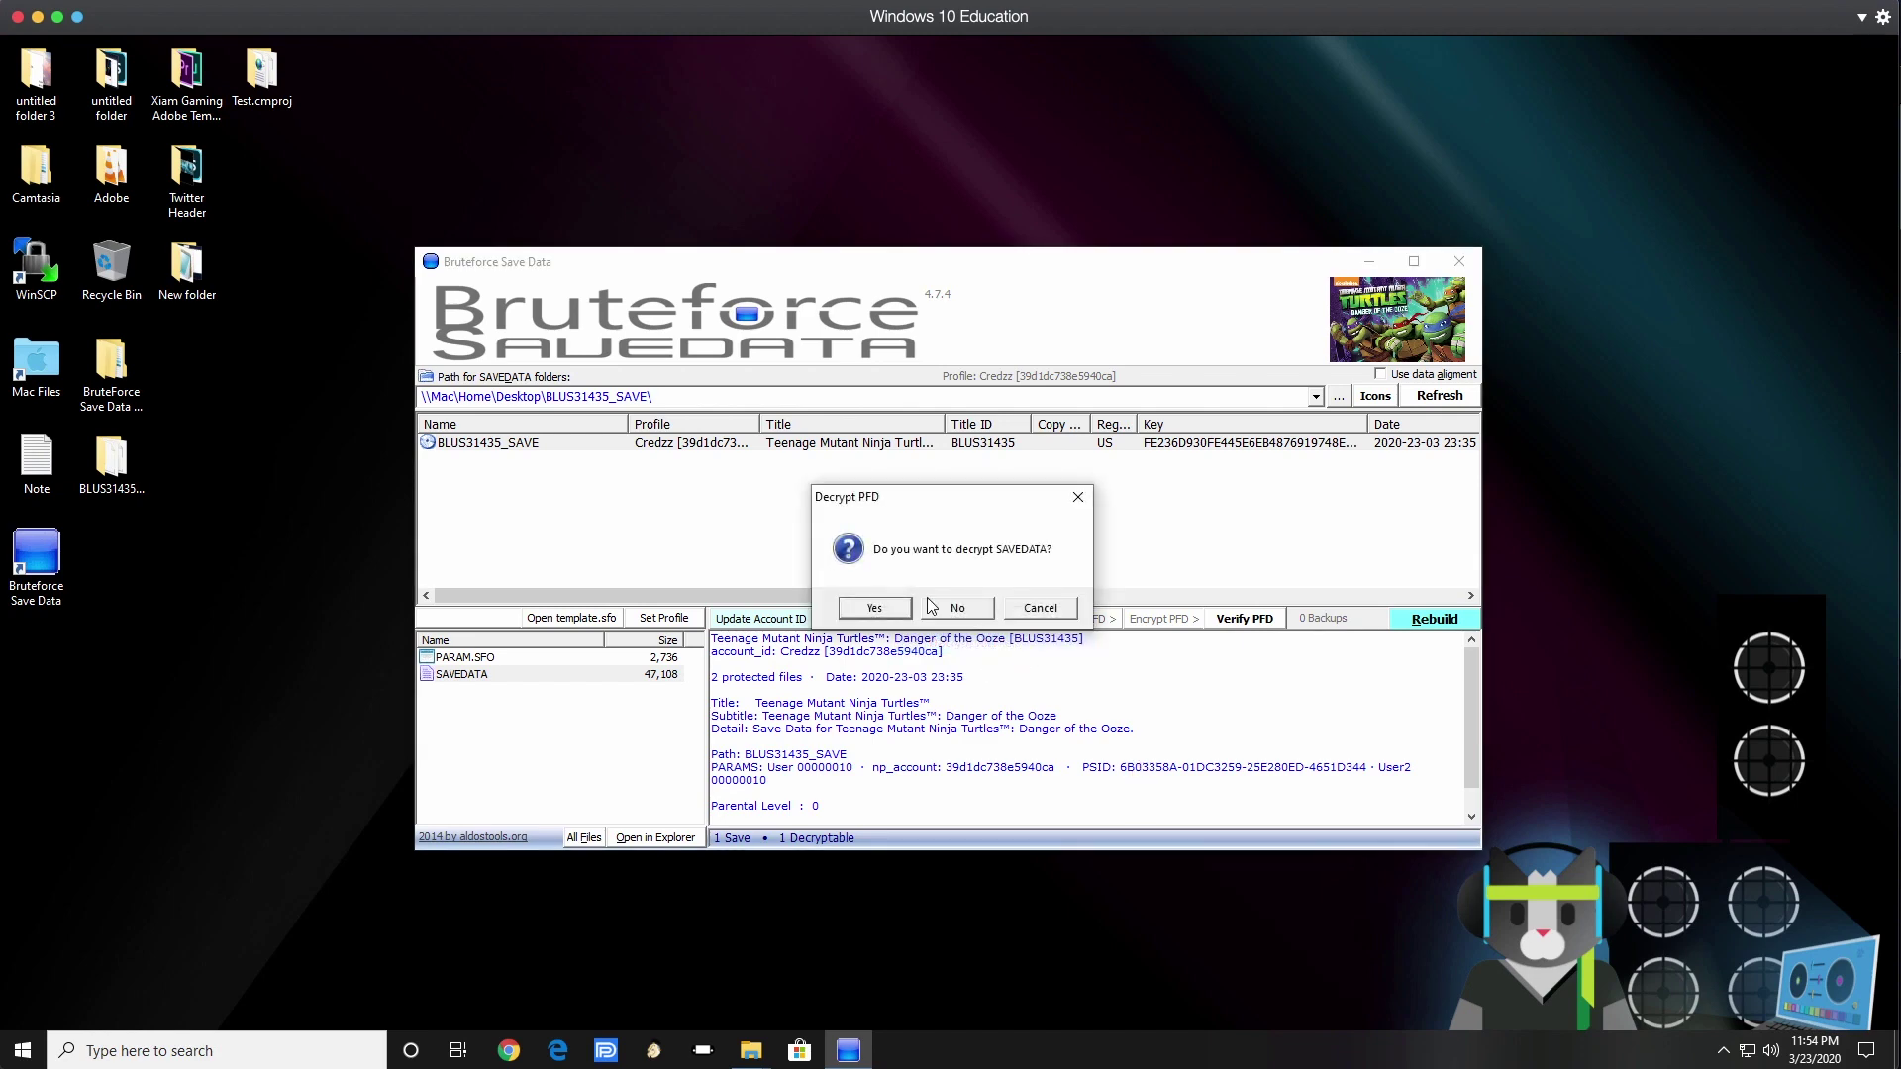
left_click(884, 615)
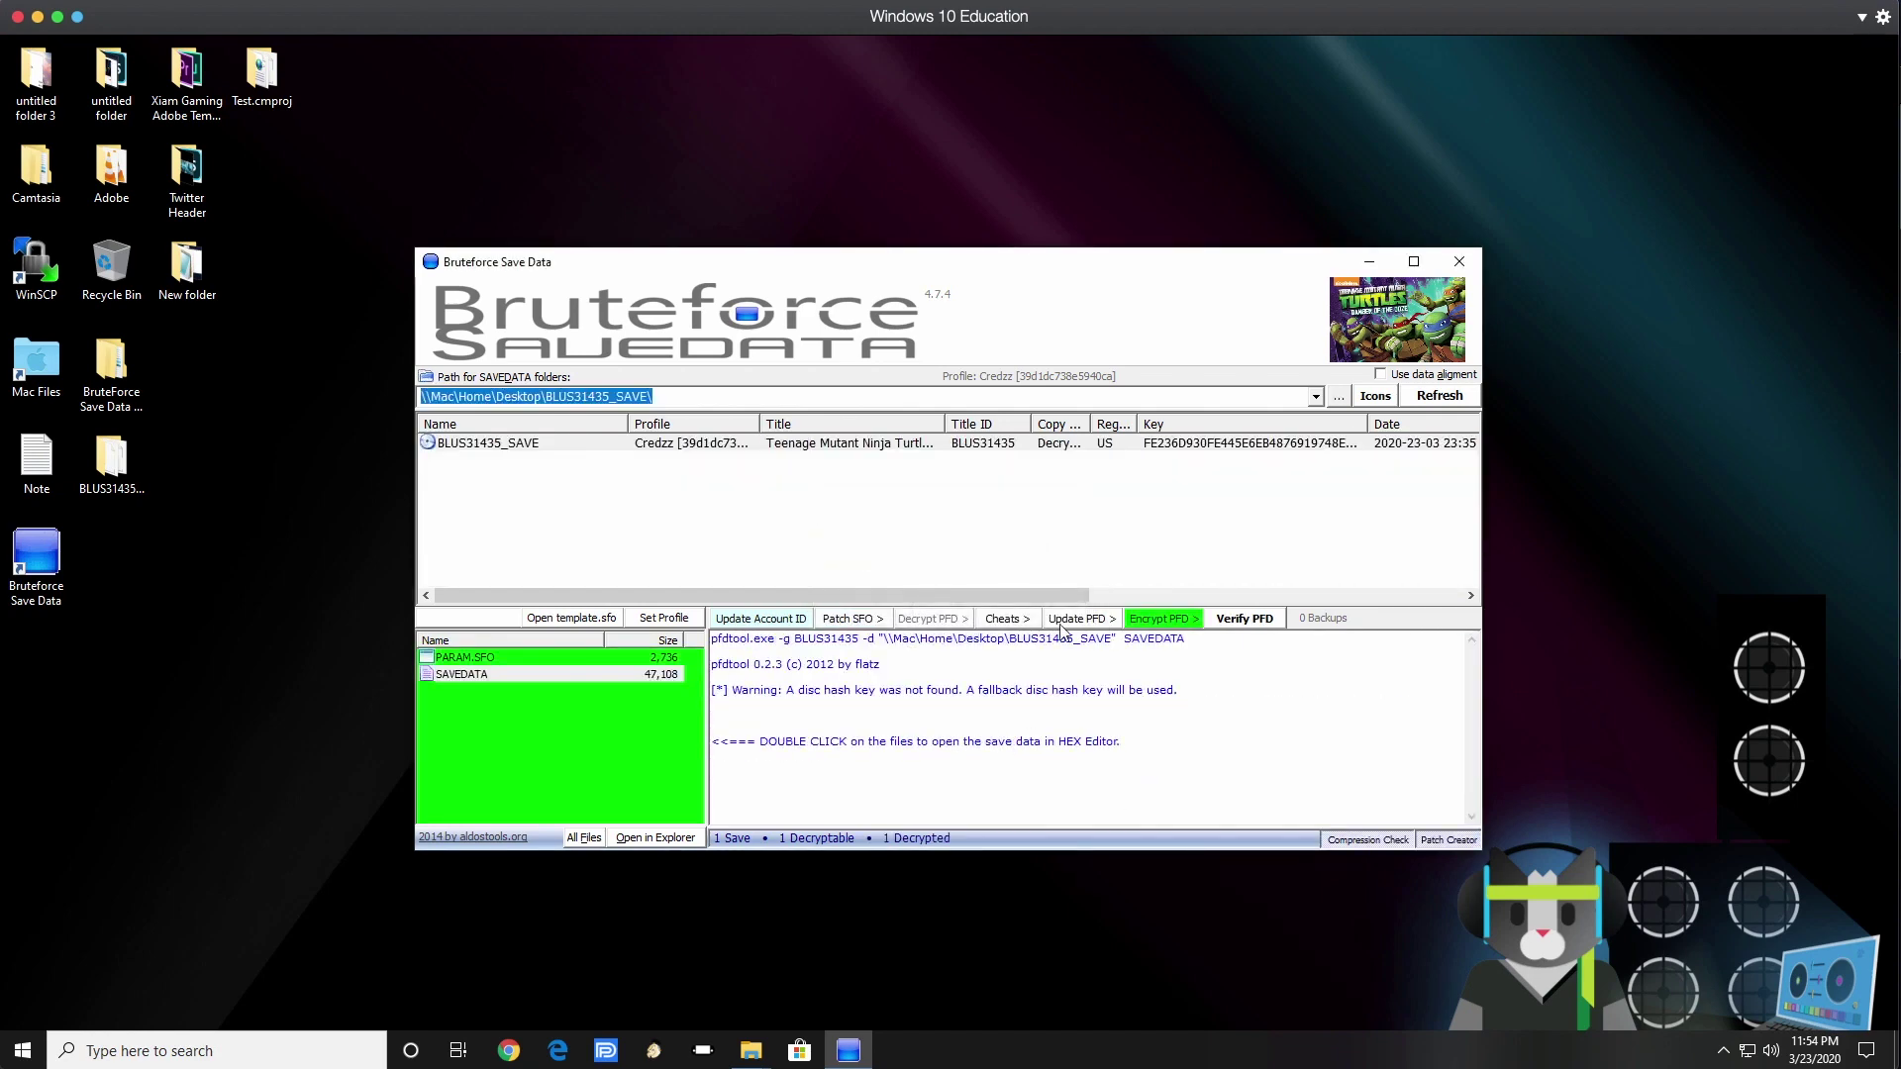
Step: Encrypt the decrypted SAVEDATA file of BLUS31435_SAVE and verify the save's PFD again
left_click(1164, 624)
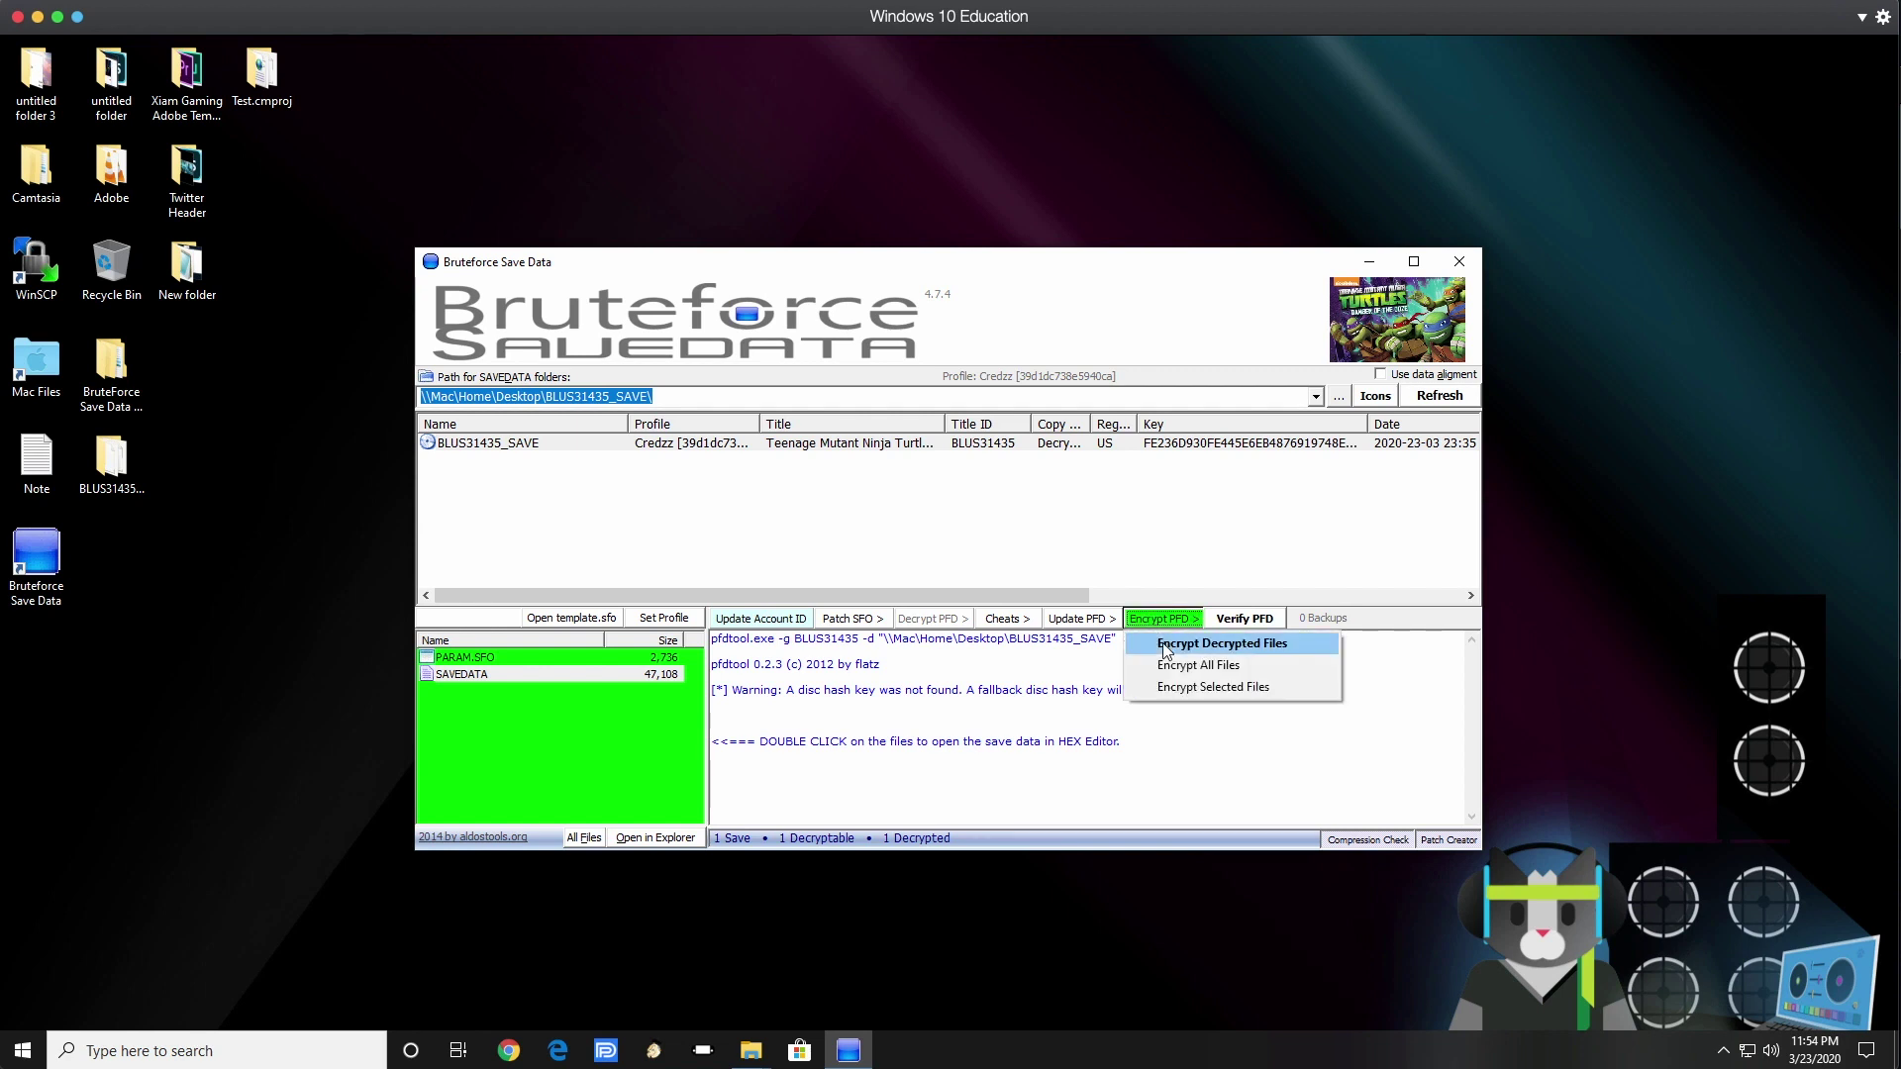
left_click(1154, 643)
left_click(891, 608)
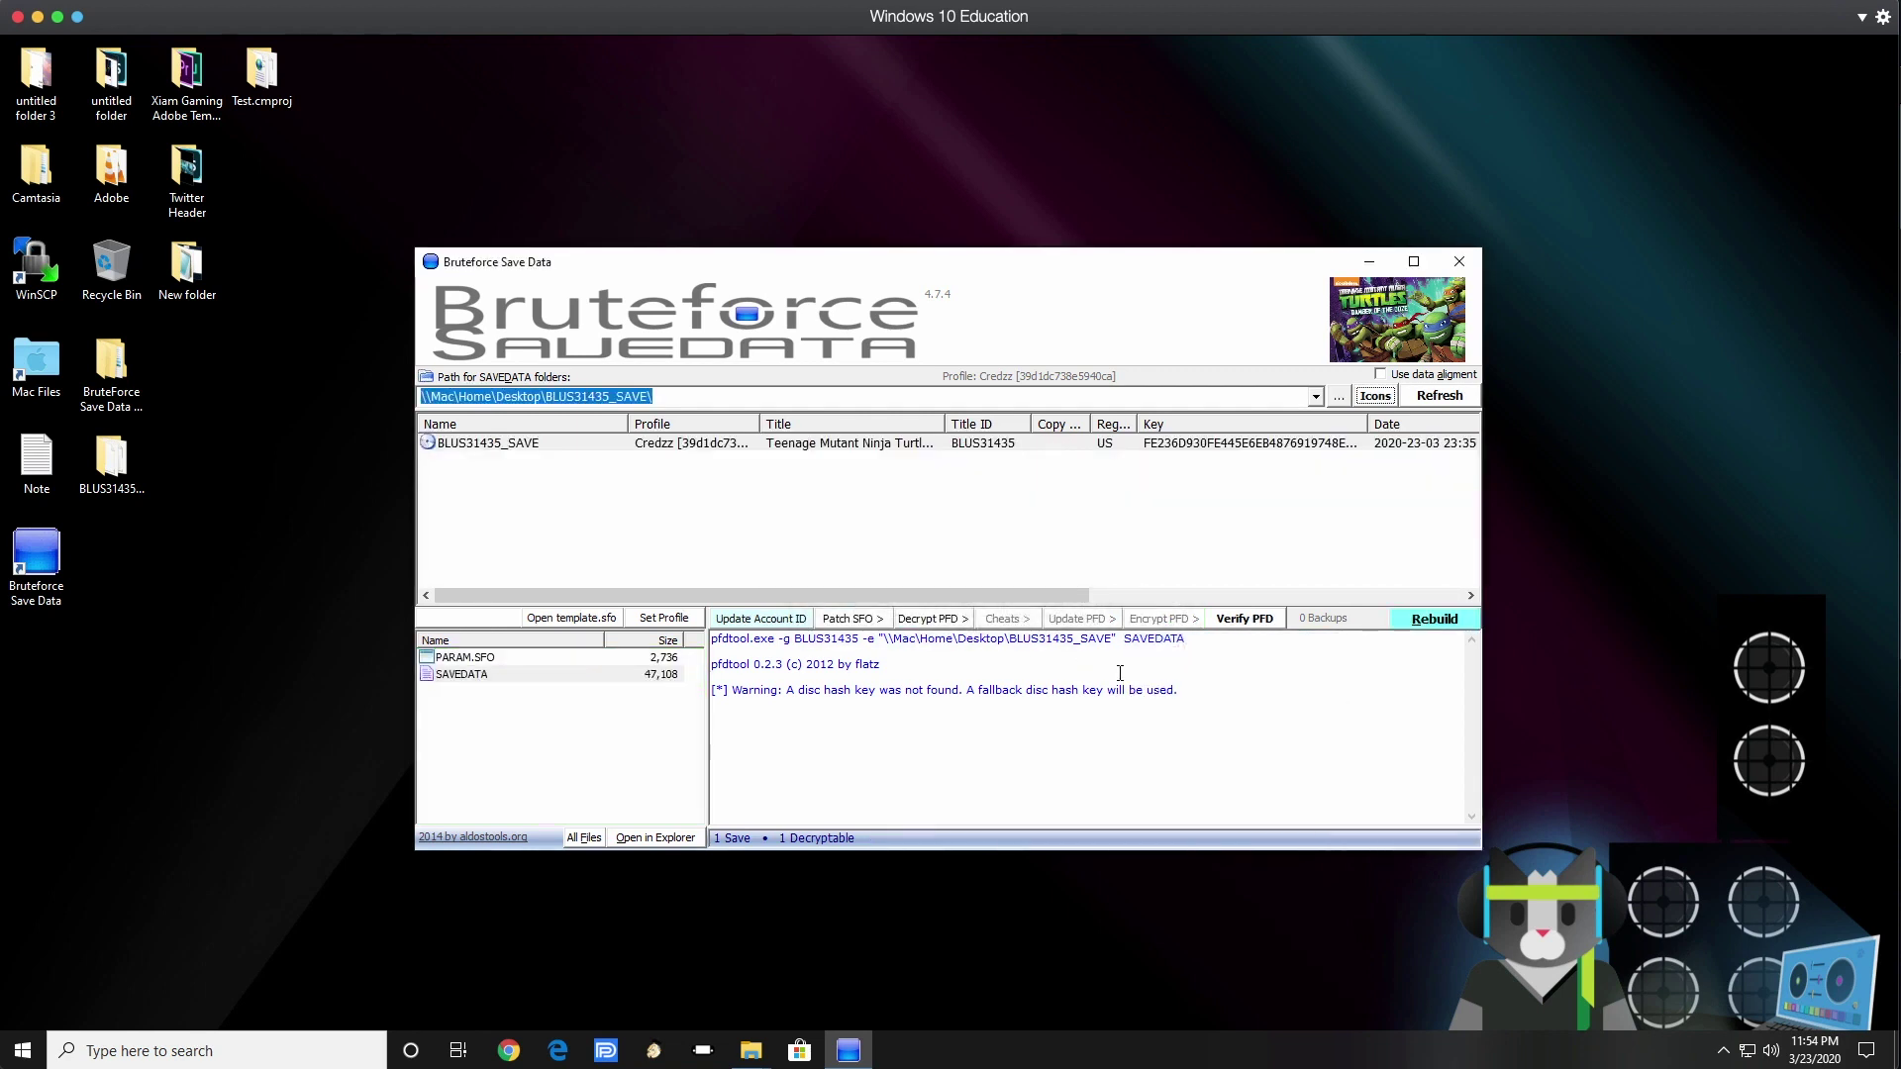
left_click(1240, 619)
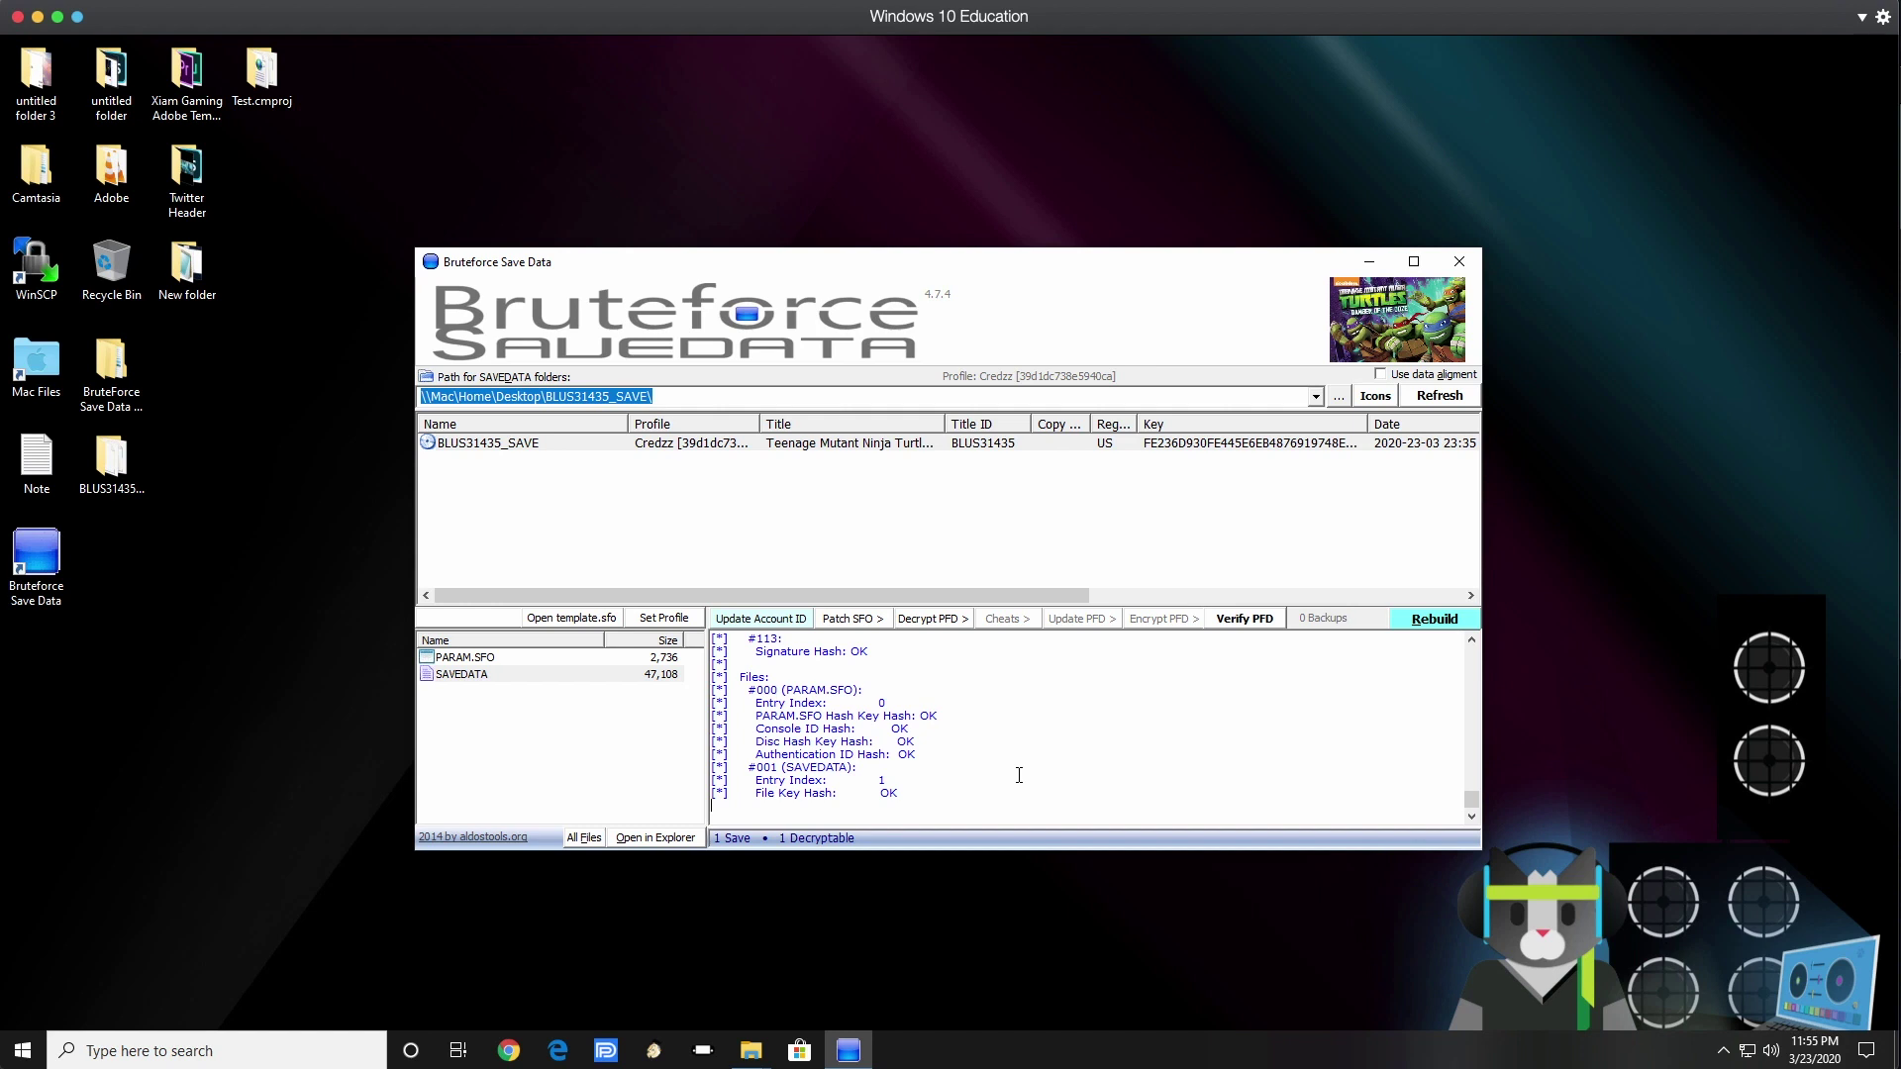
Step: Show the available profiles and check which one is used for the patches
left_click(663, 618)
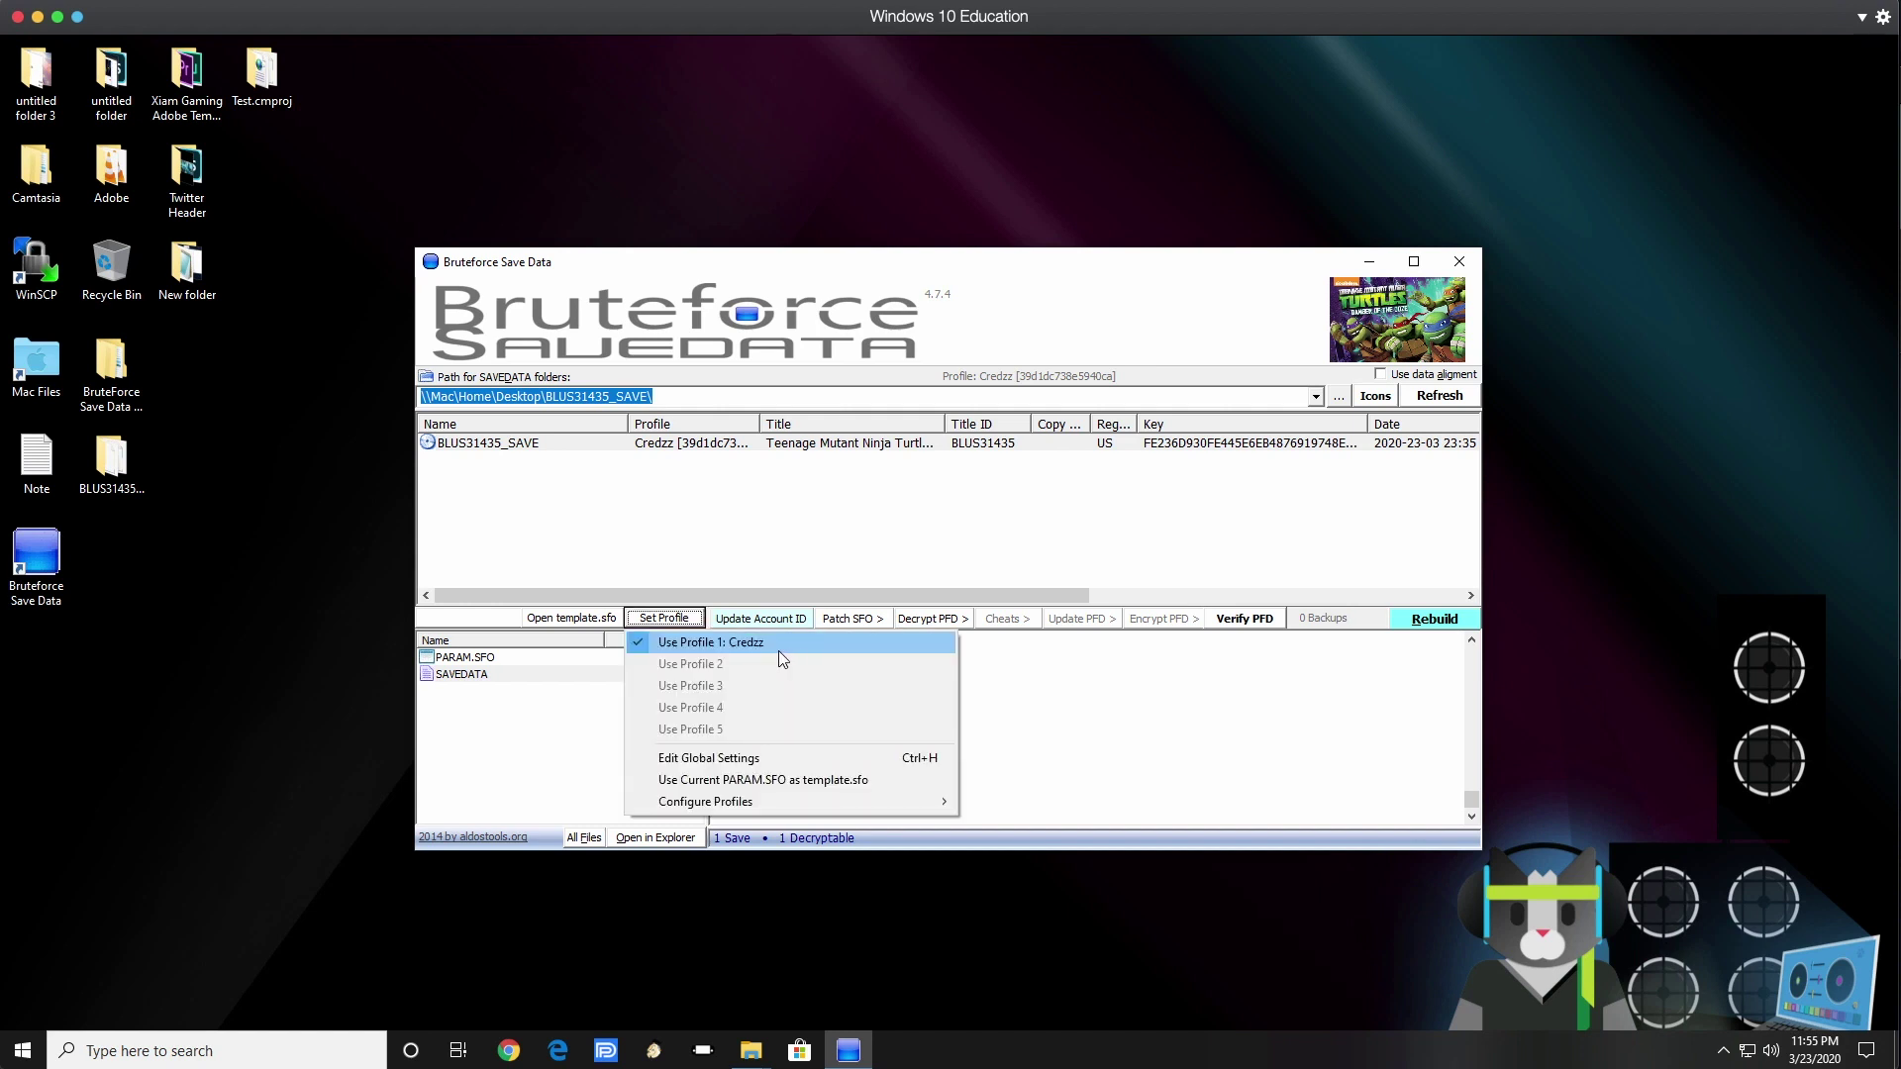